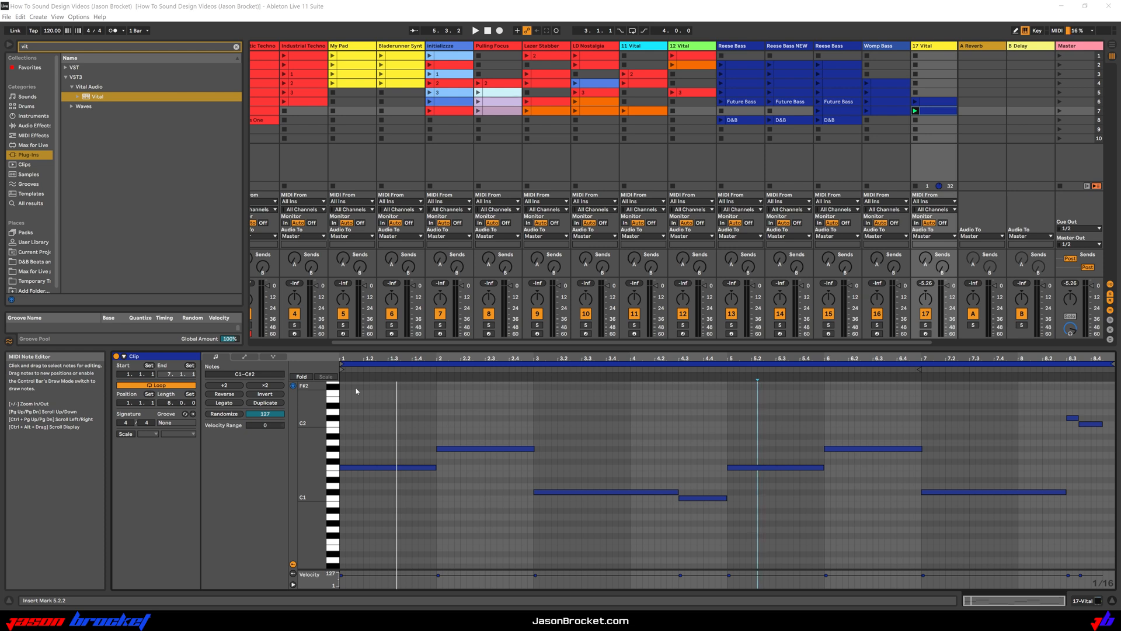
Audition the MIDI clip on the 17 Vital track and open the track's Vital synth
key("space")
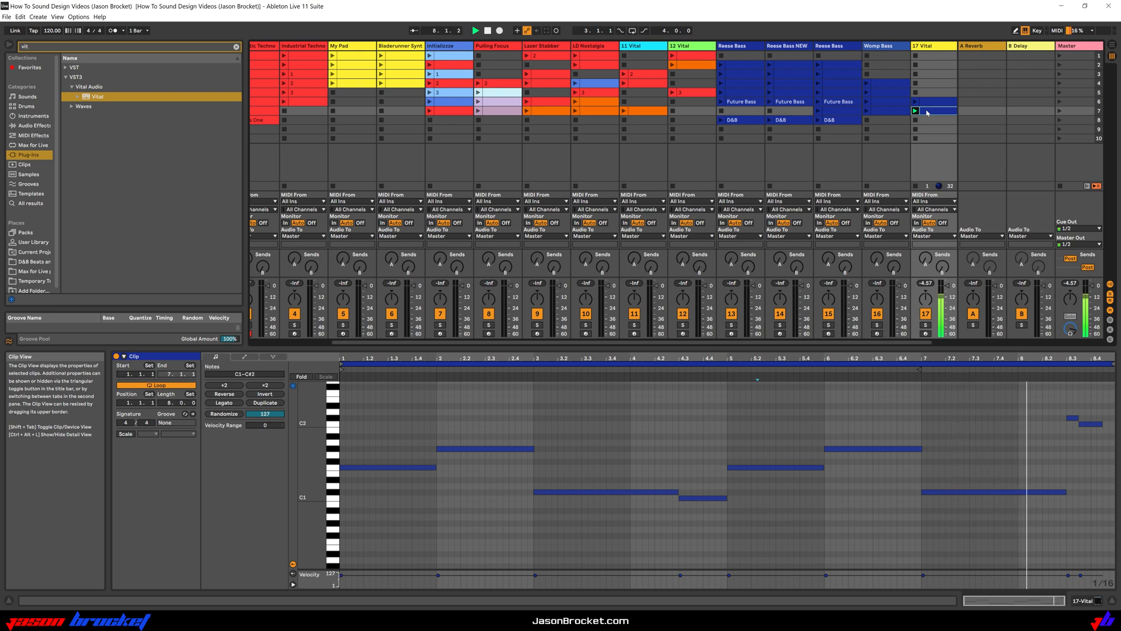
key("space")
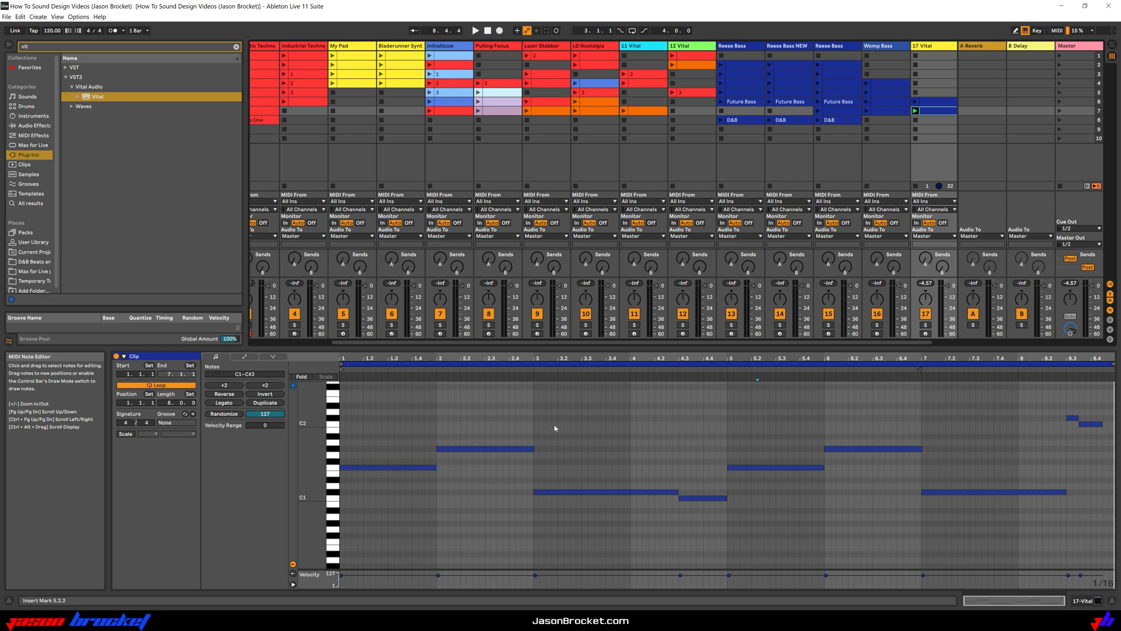
double_click(929, 46)
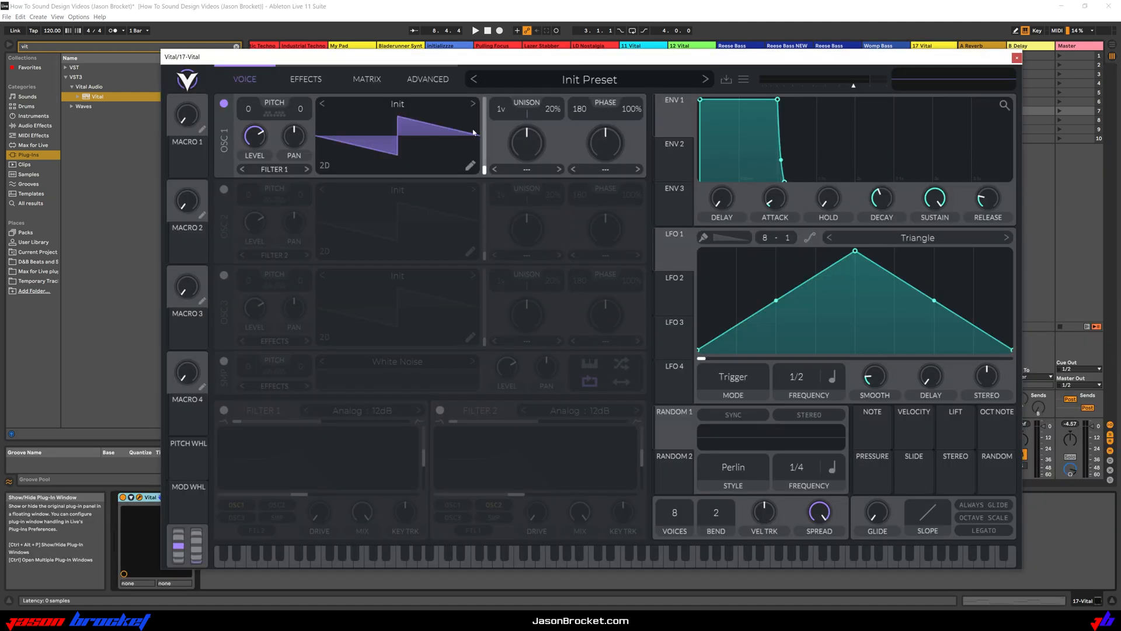
Load the Basic Shapes wavetable into oscillator 1 and set its frame to the square wave, displayed in 3D
left_click(405, 110)
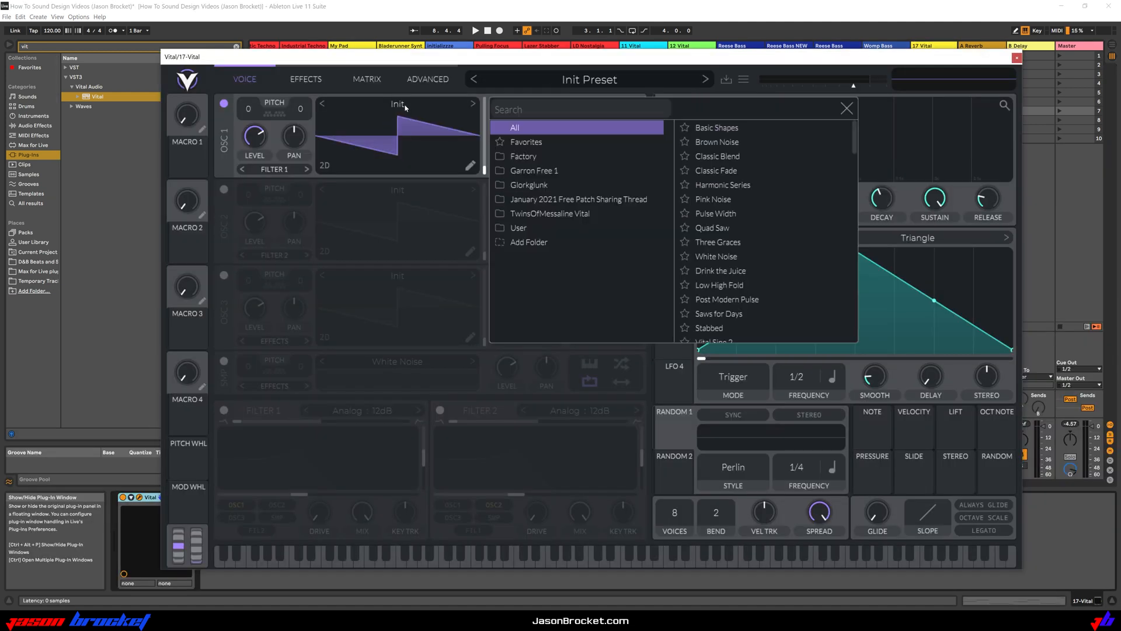
left_click(721, 128)
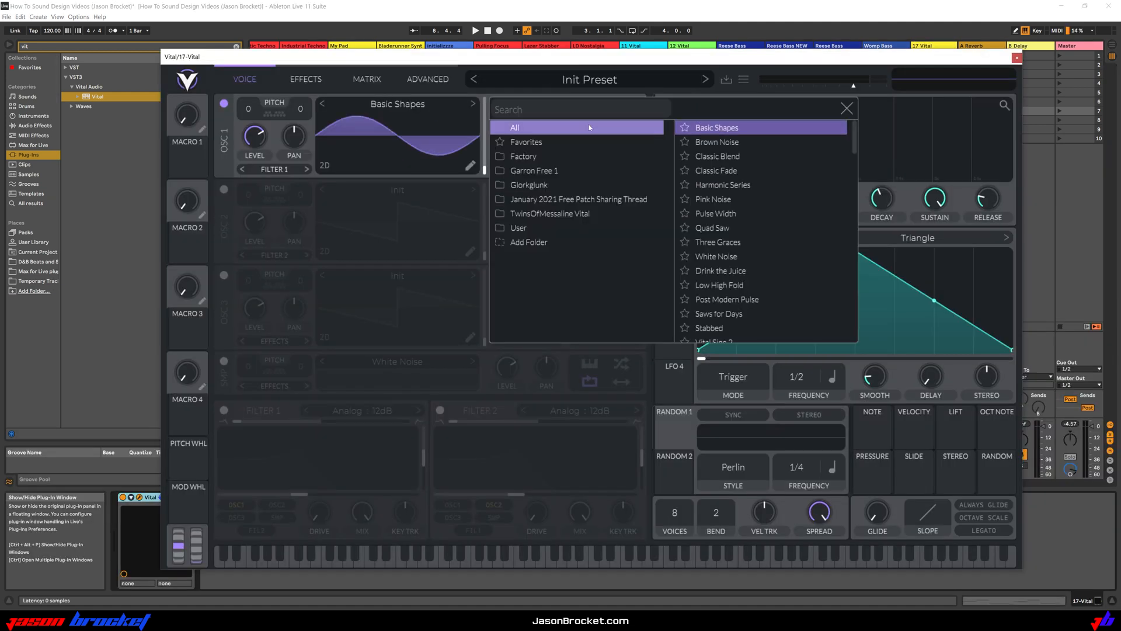
left_click(846, 109)
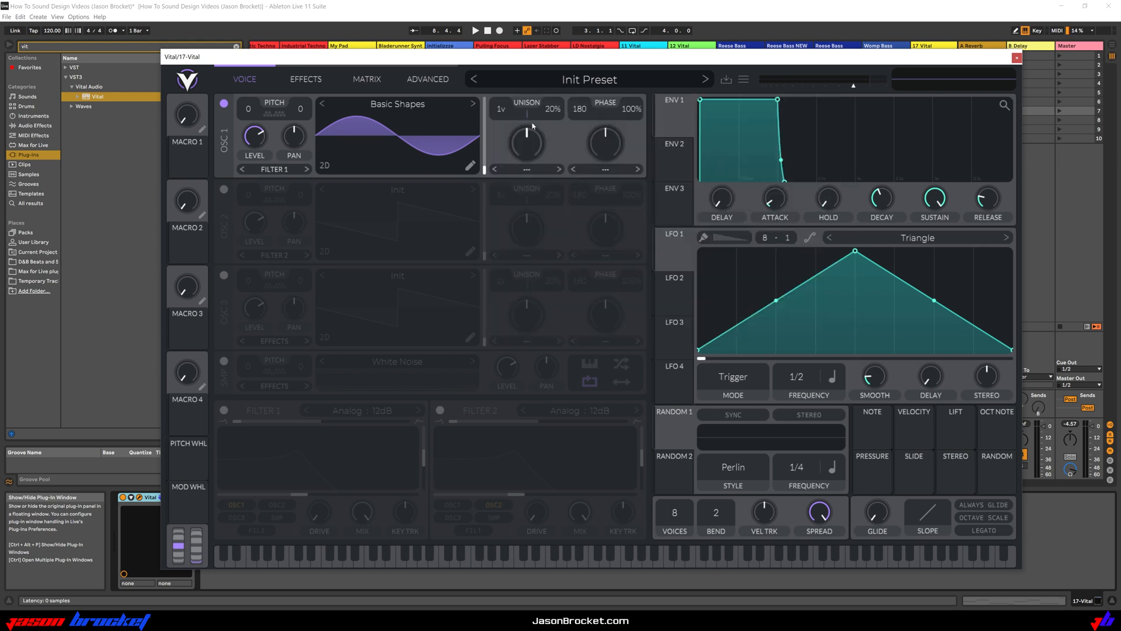
left_click_drag(484, 175, 474, 124)
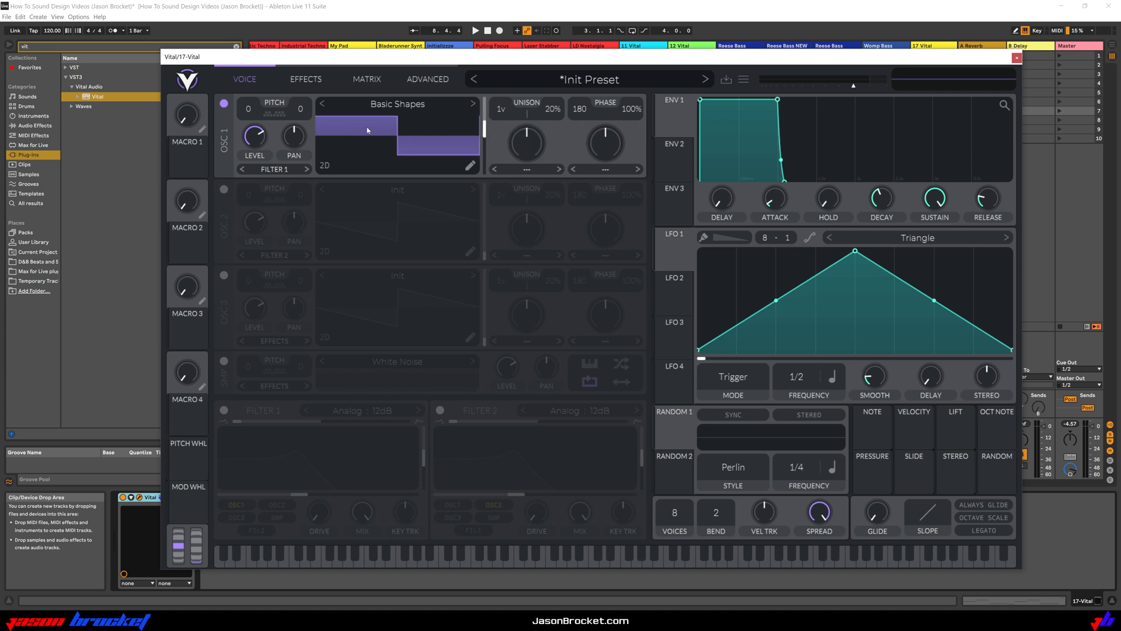
left_click(324, 166)
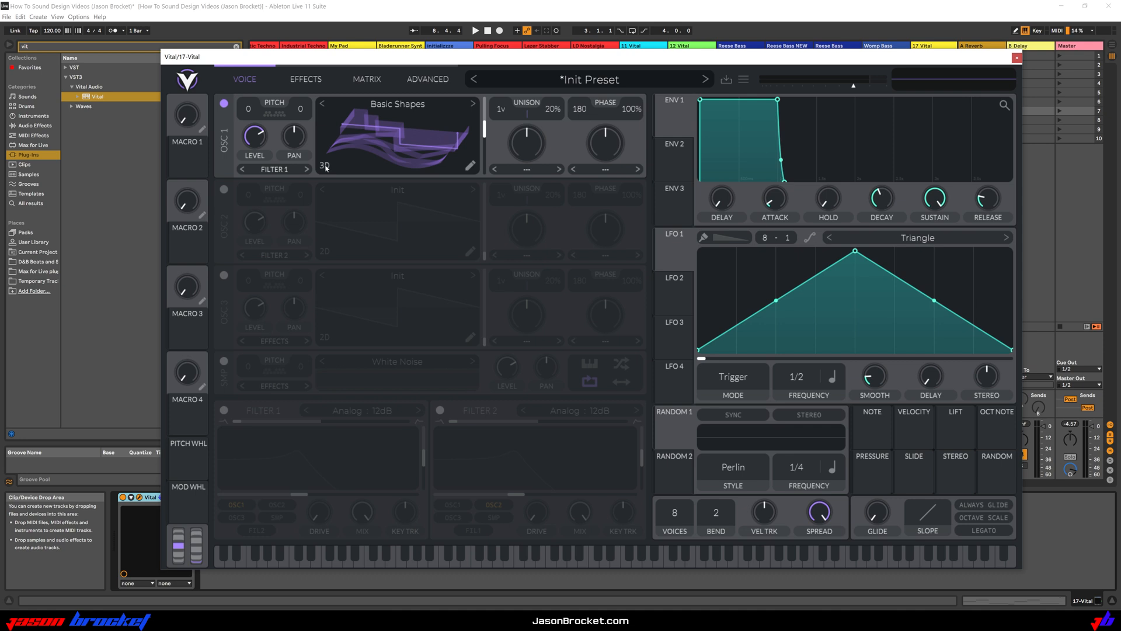
Transpose oscillator 1 to -12 semitones, auditioning the clip before and after the change
key("space")
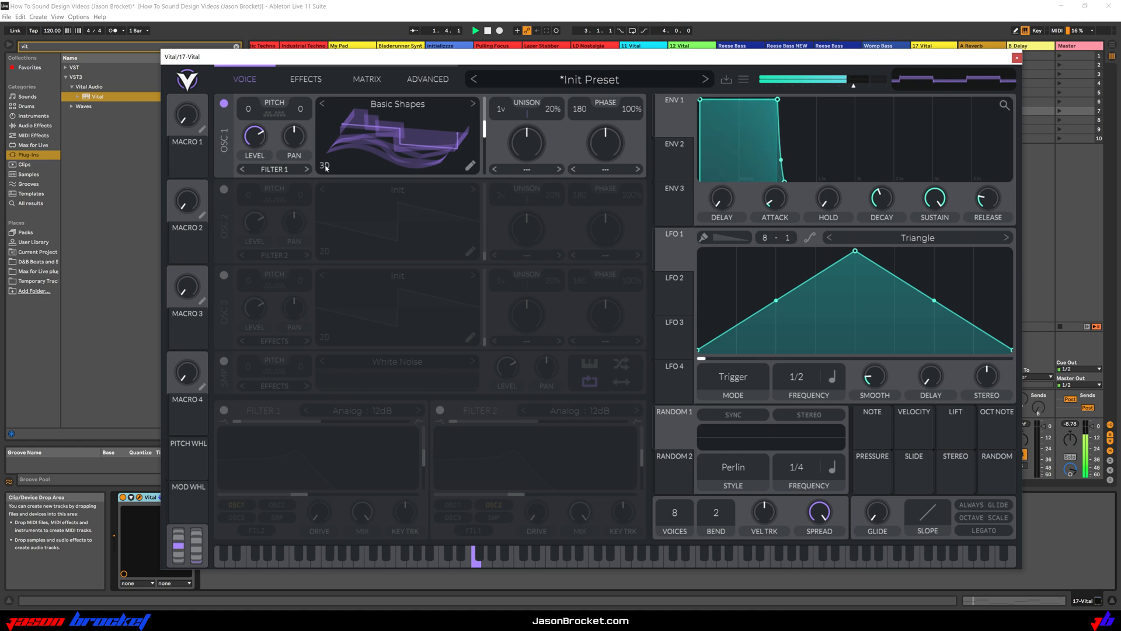
key("space")
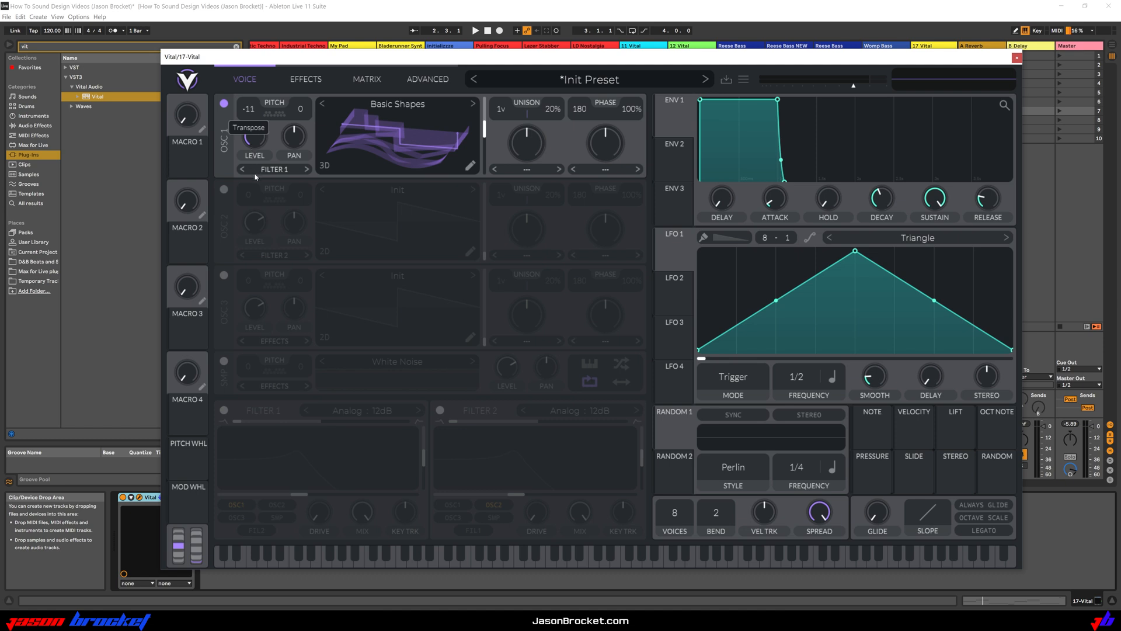
key("space")
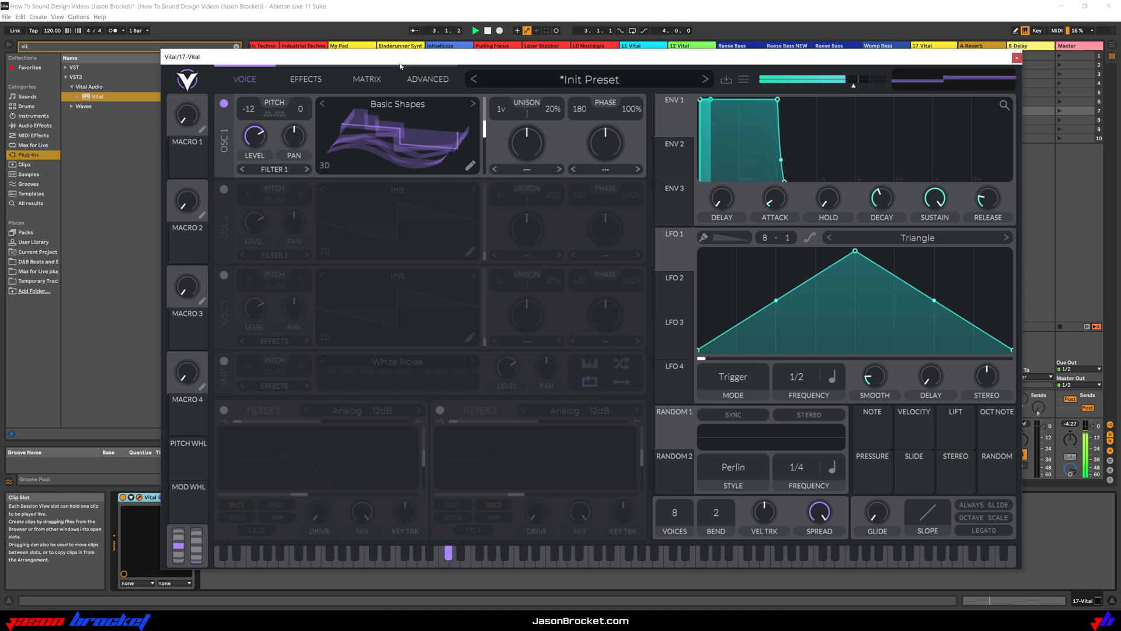
key("space")
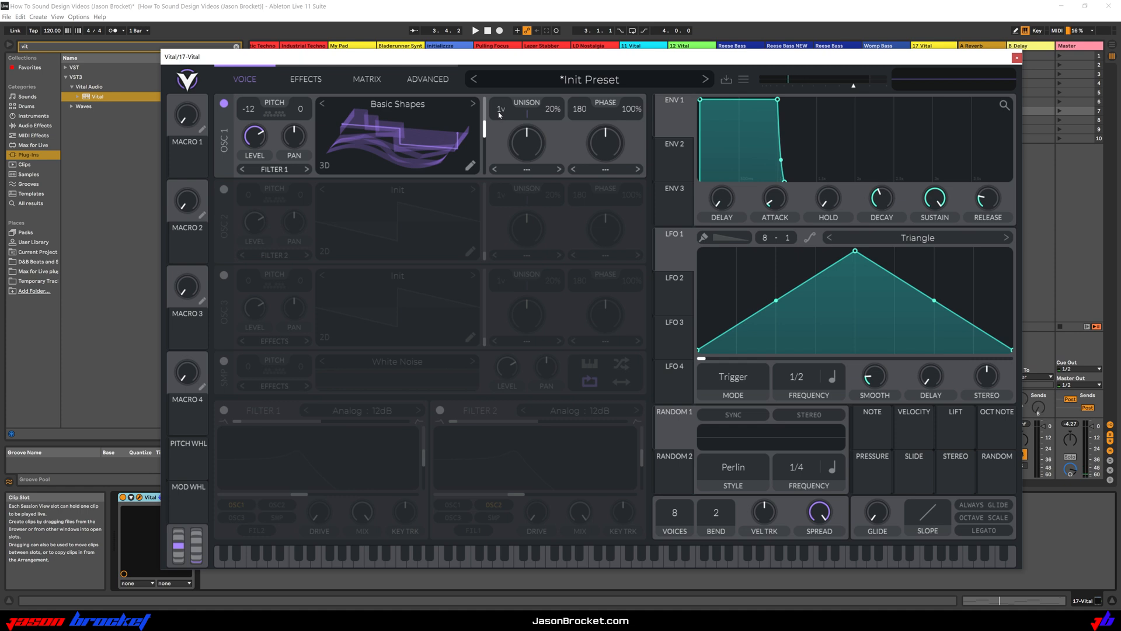
Enable oscillator 2 and load the TRIP FM wavetable into it
left_click(224, 189)
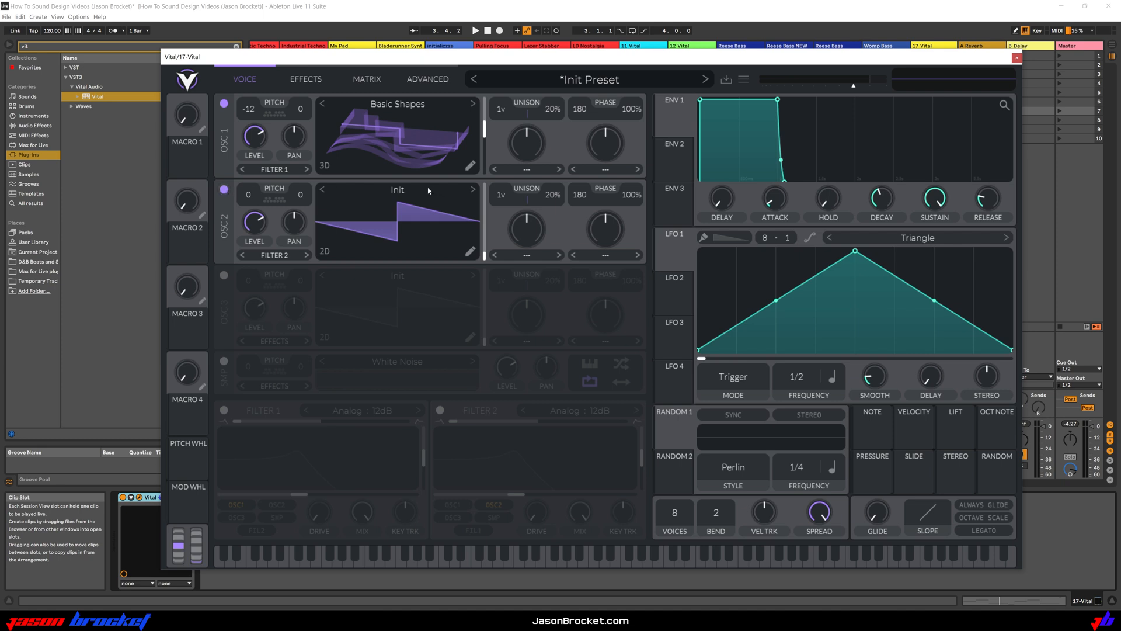
left_click(399, 194)
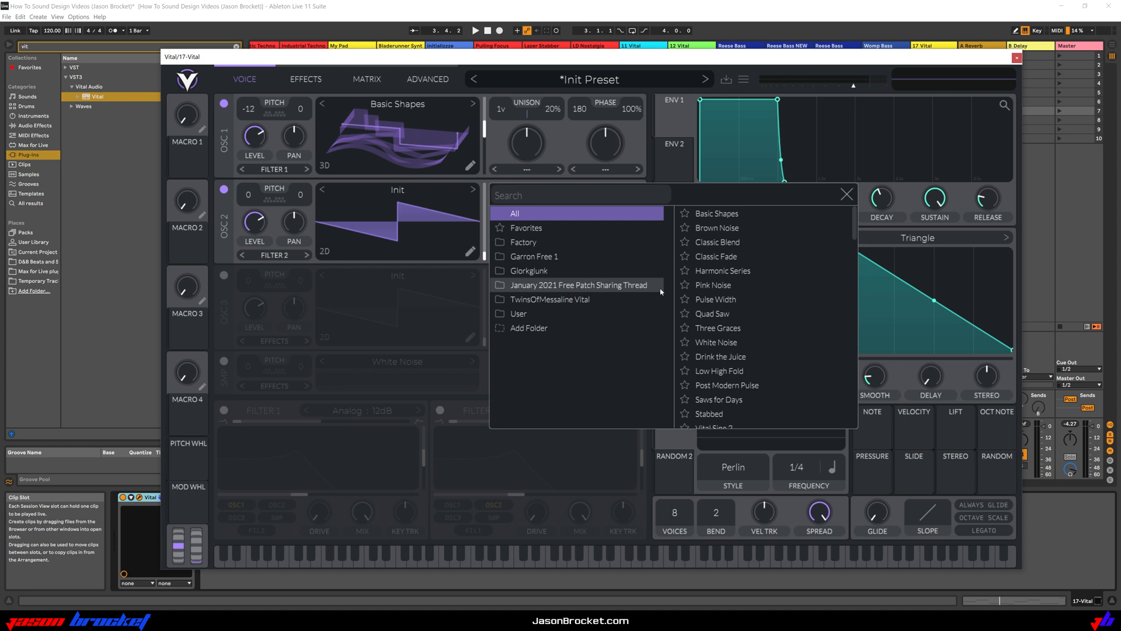
scroll(794, 298, "down", 15)
scroll(795, 300, "down", 6)
scroll(795, 300, "down", 10)
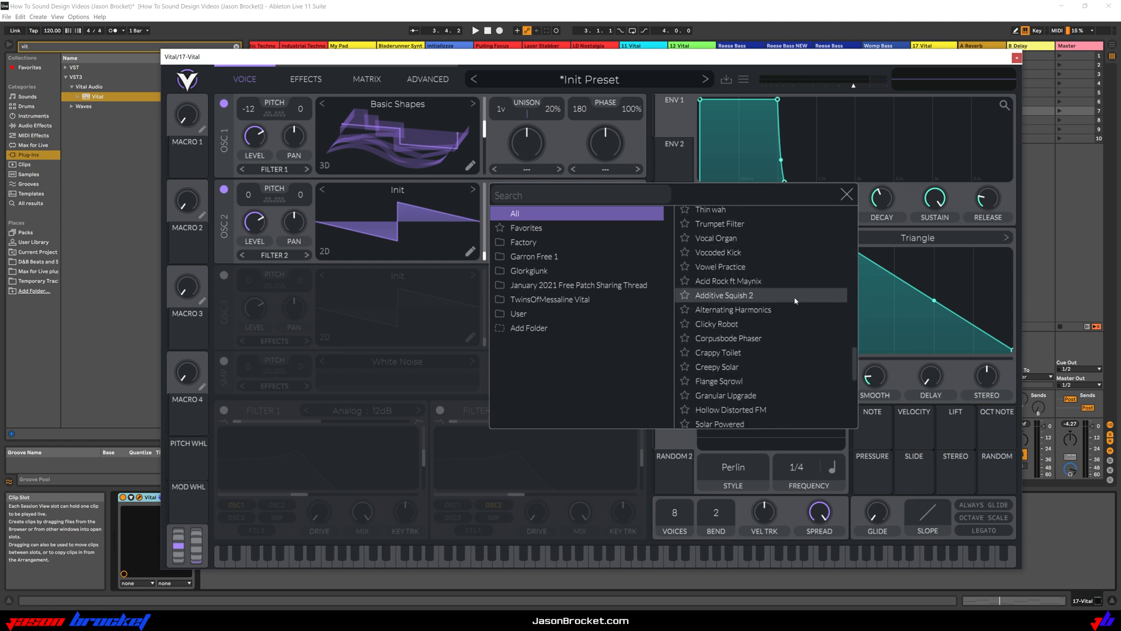
scroll(795, 300, "down", 5)
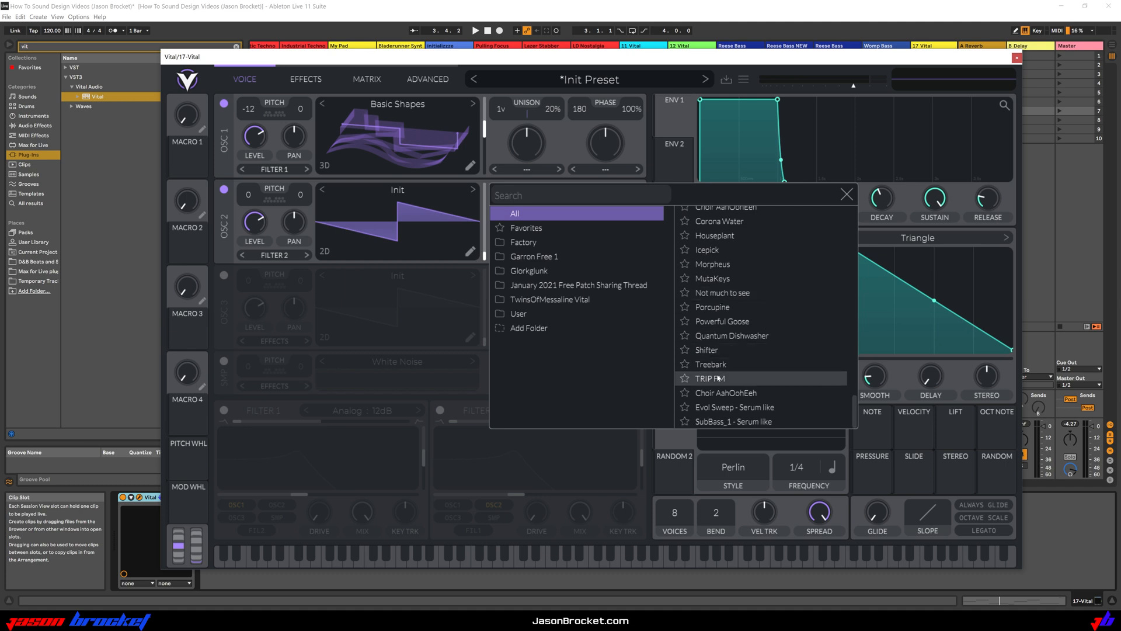
left_click(718, 378)
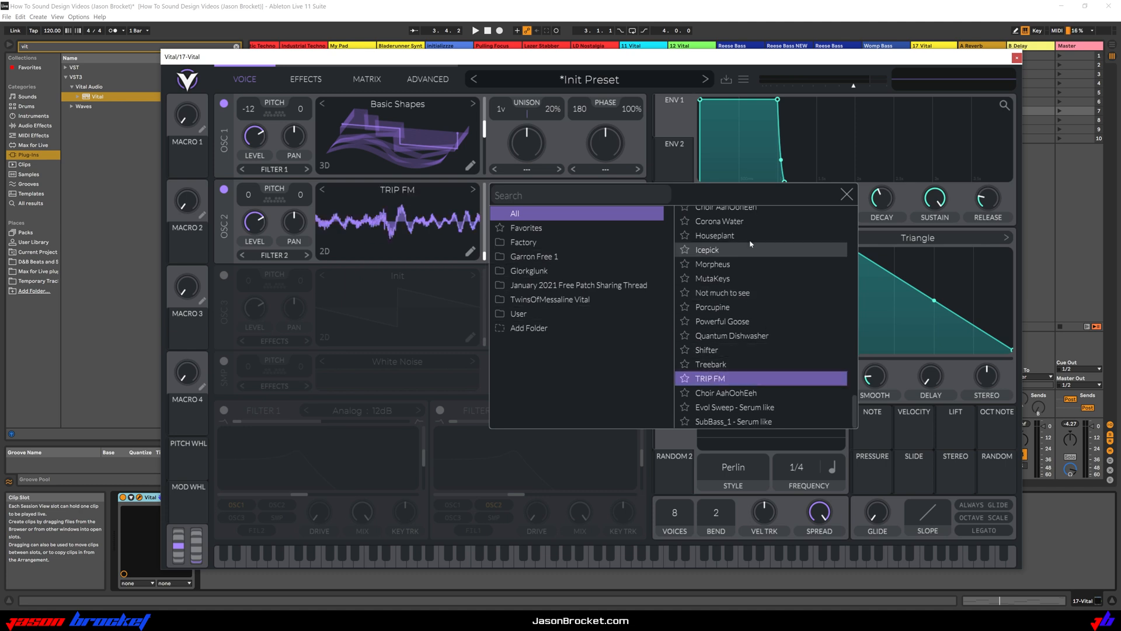
left_click(847, 195)
Transpose oscillator 2 to -12 semitones and audition the combined sound
key("space")
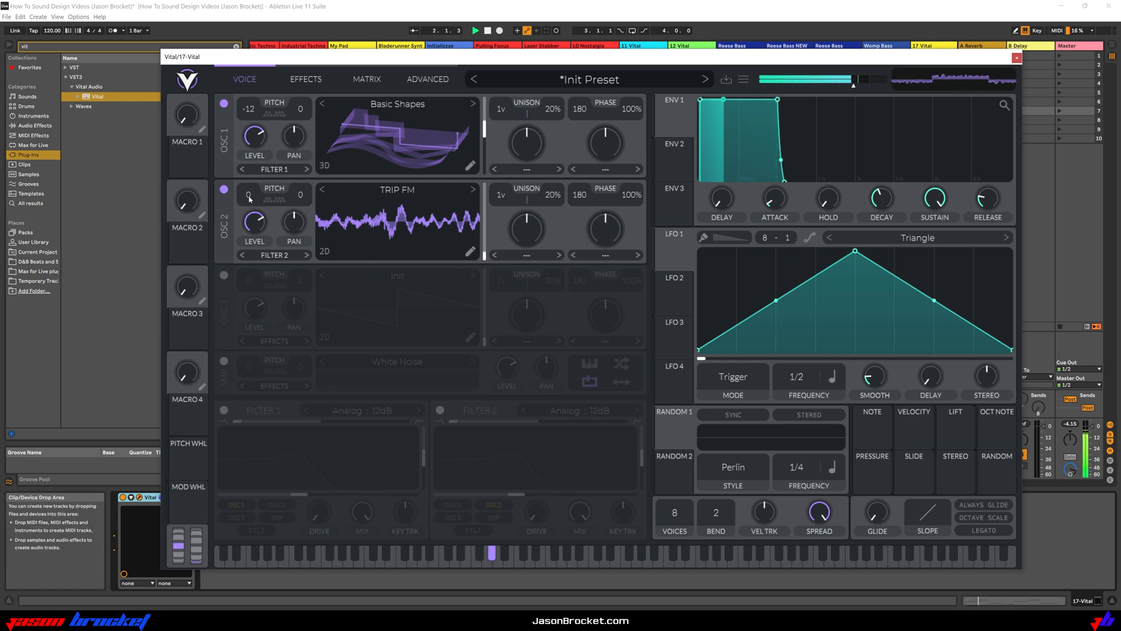
left_click_drag(250, 197, 250, 248)
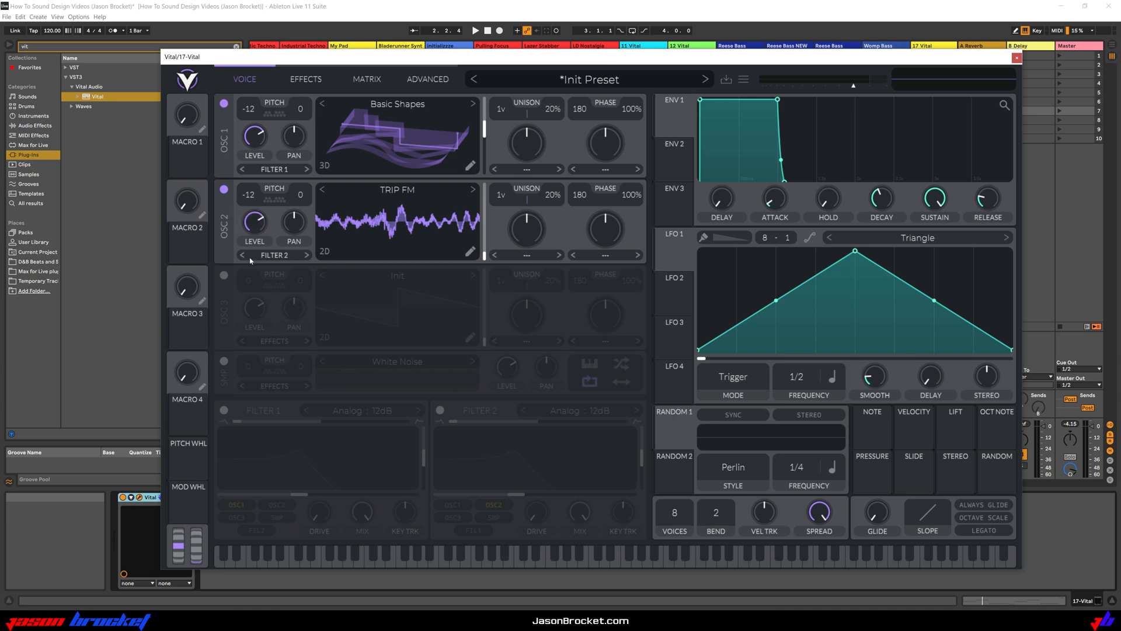
key("space")
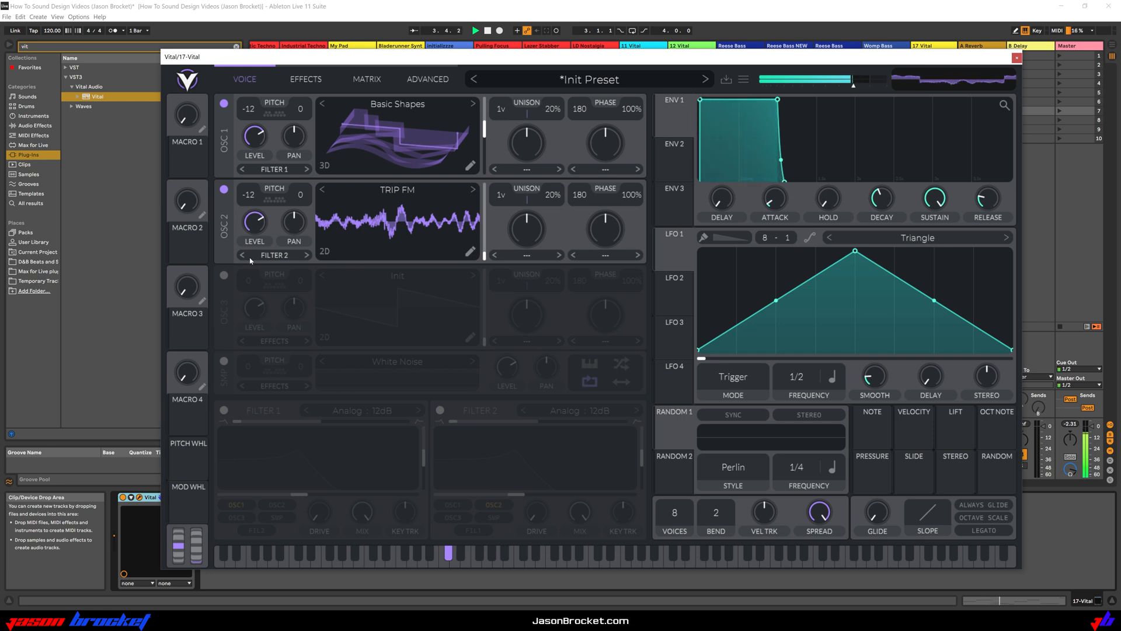
key("space")
Enable oscillator 3 and load the Basic Shapes wavetable into it as a sine wave
left_click(224, 275)
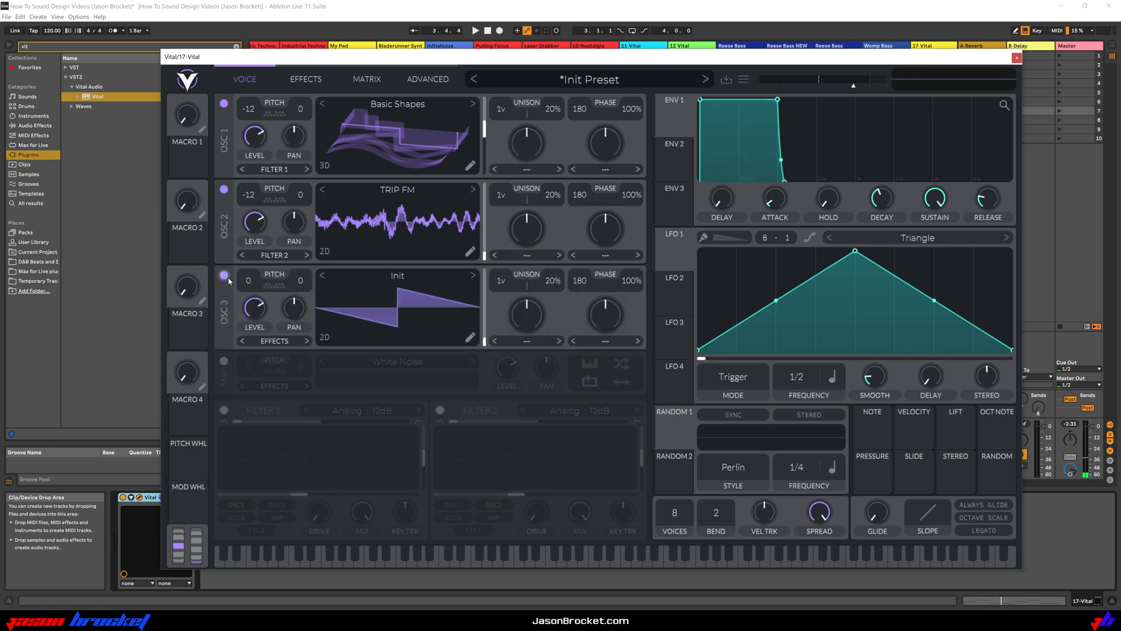
left_click(394, 277)
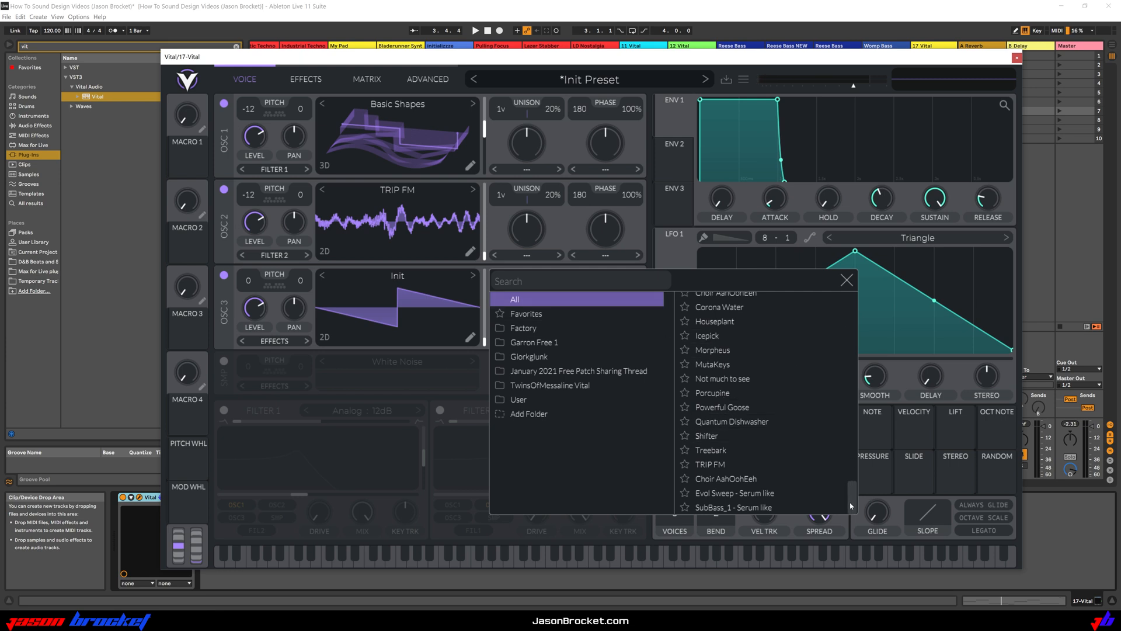
left_click_drag(852, 498, 852, 307)
left_click(735, 301)
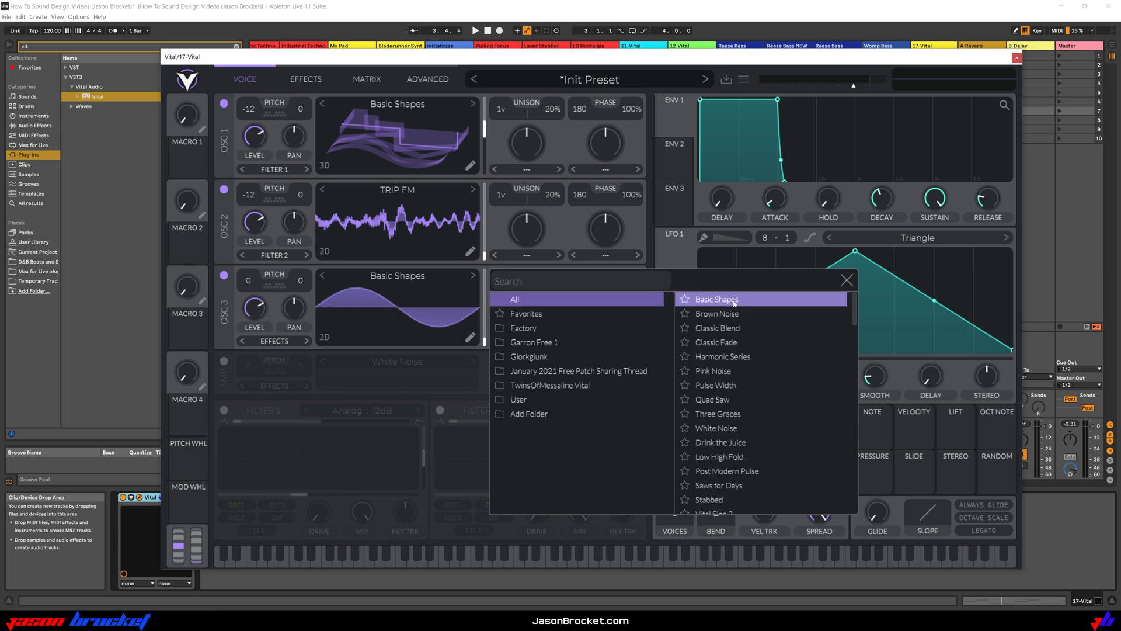
left_click(847, 280)
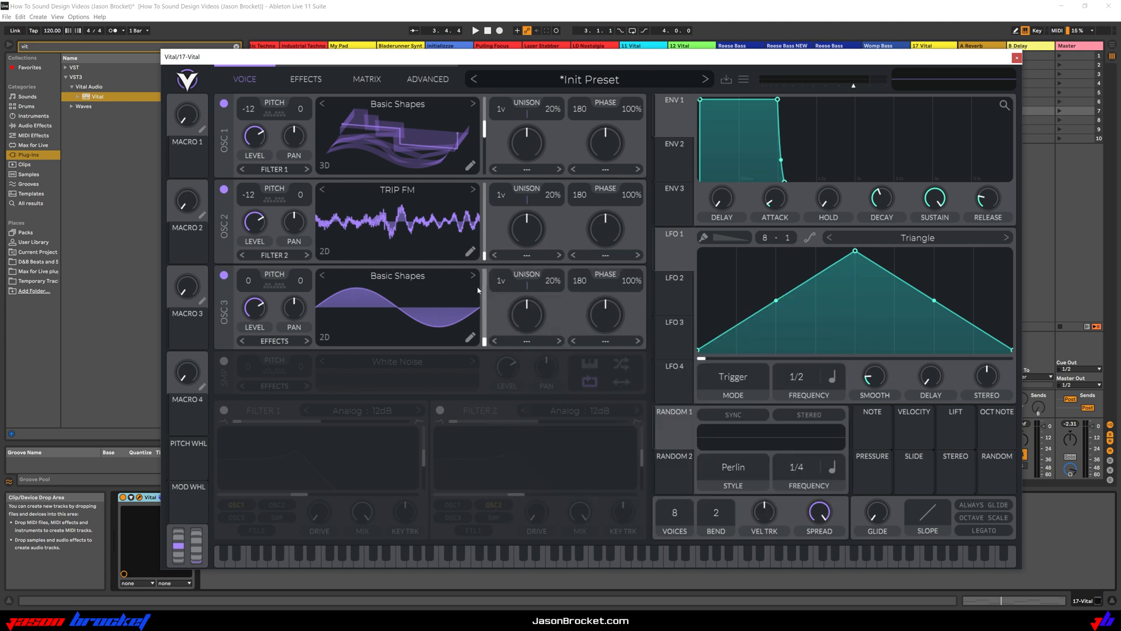
Set oscillator 3 to 2 unison voices and lower its level to about the knob's midpoint while auditioning
key("space")
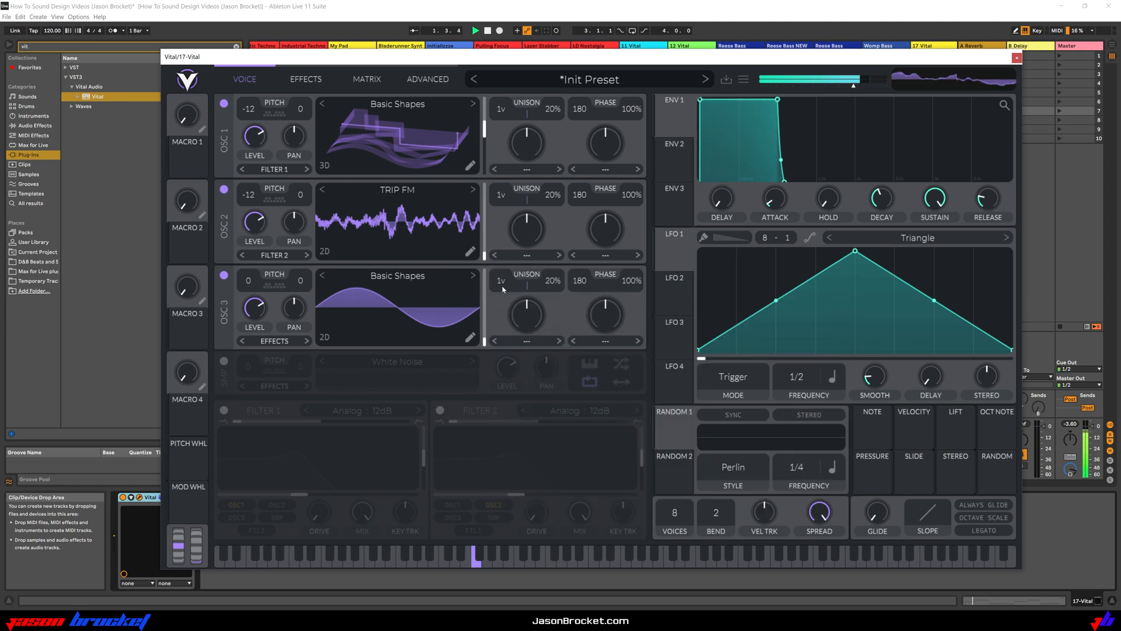
left_click_drag(502, 288, 500, 280)
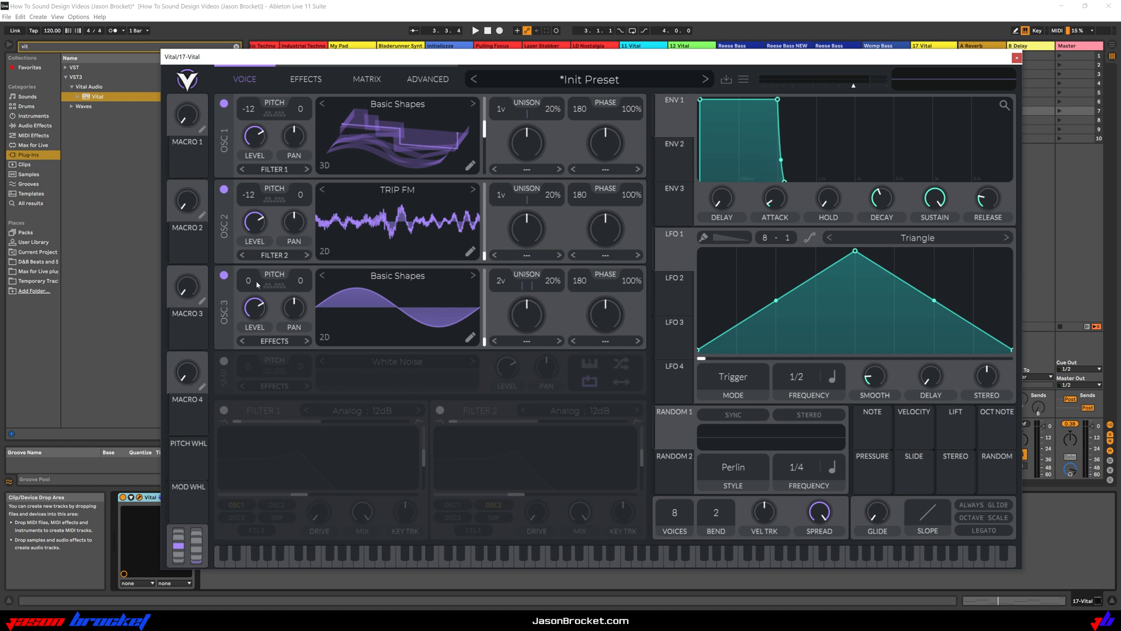
key("space")
mouse_move(255, 311)
left_click_drag(255, 311, 258, 336)
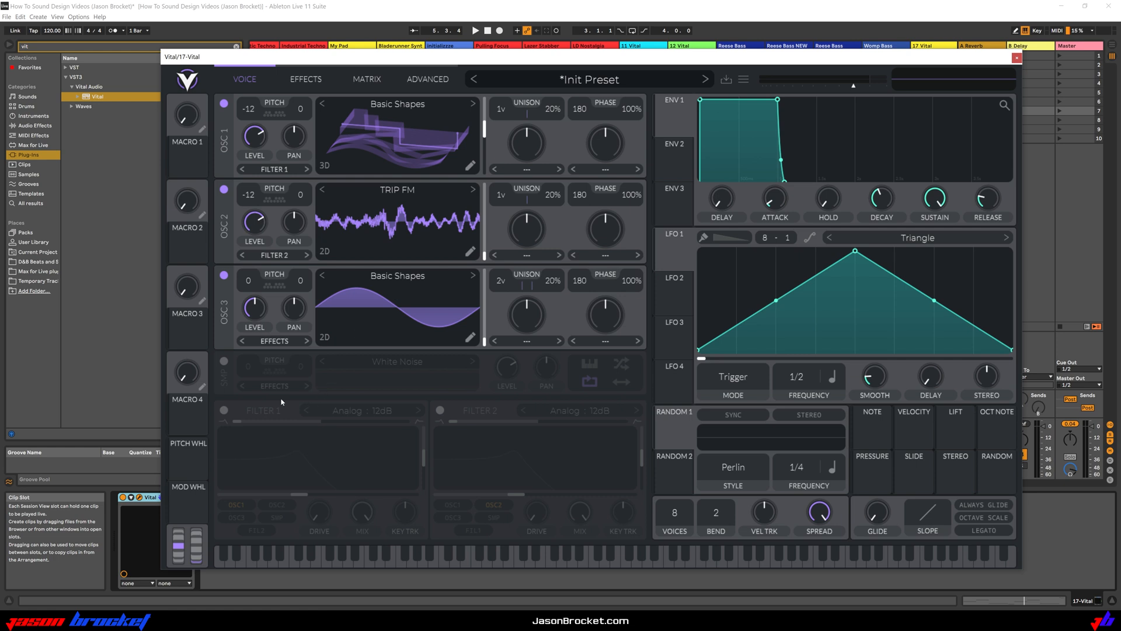
Enable Filter 1 with its resonance lowered slightly, and route oscillator 1 to Filter 1+2
left_click(224, 411)
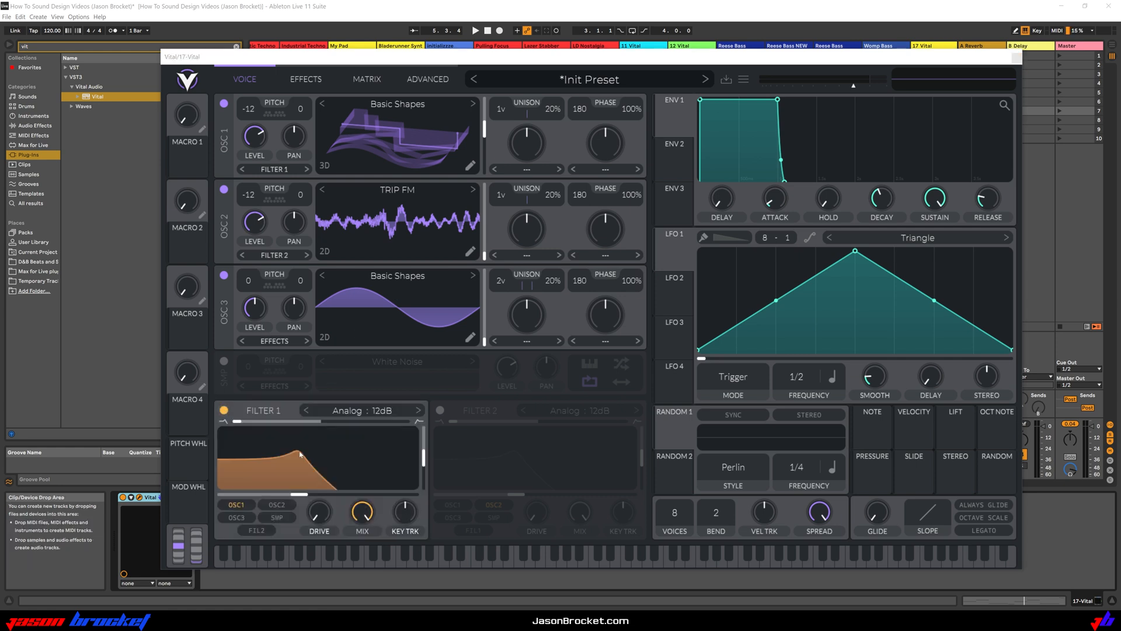
left_click_drag(424, 457, 425, 470)
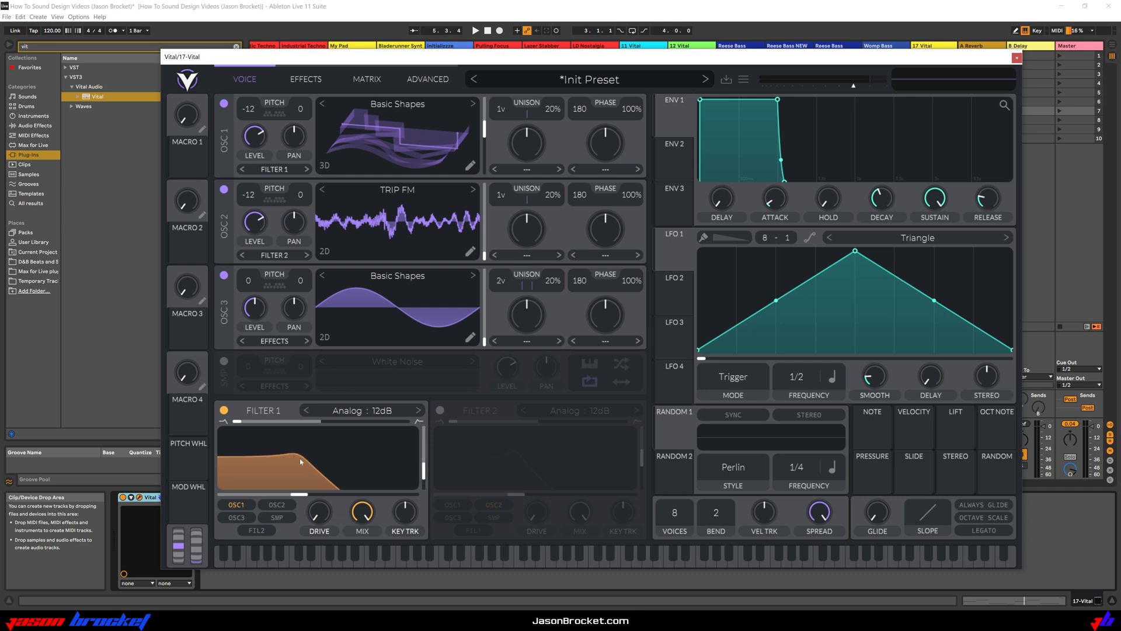
left_click(273, 169)
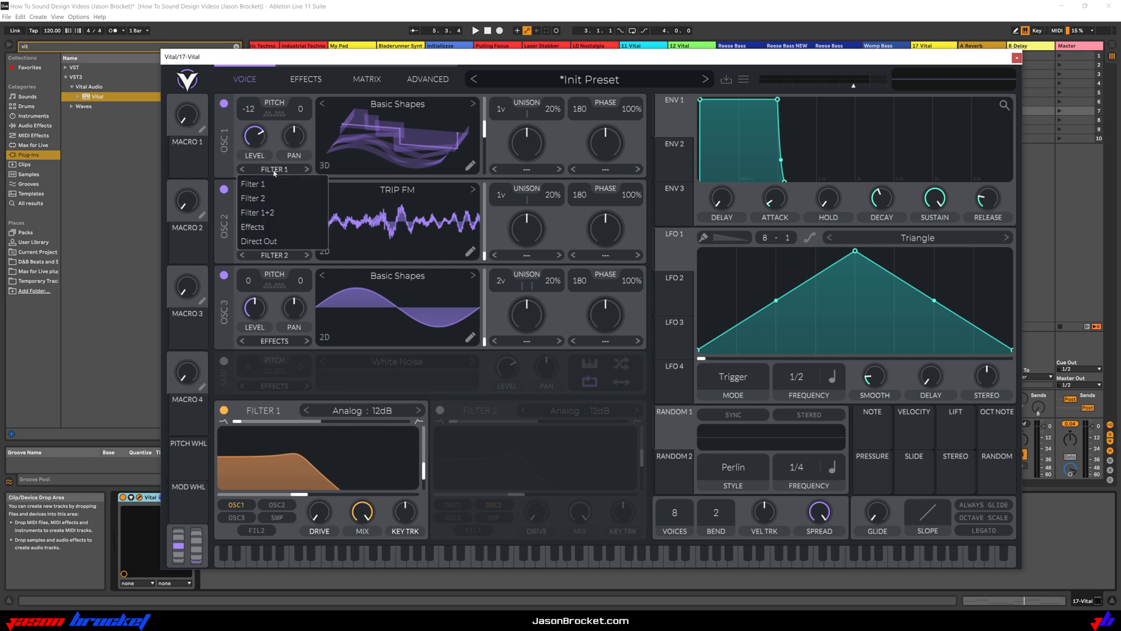
left_click(284, 214)
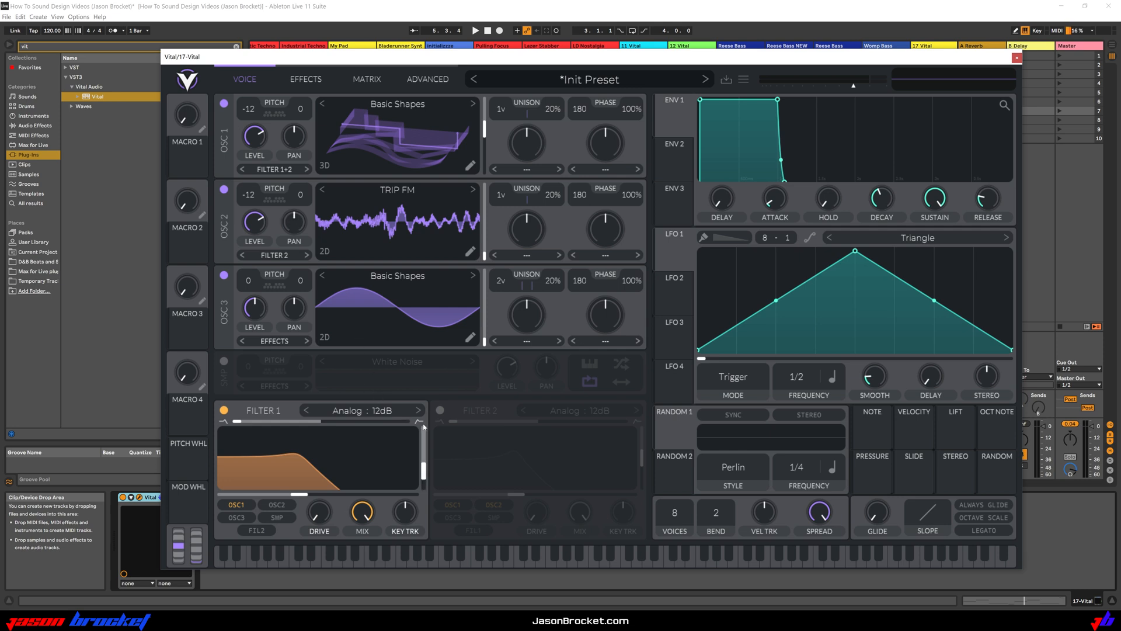
Enable Filter 2 and set its type to Dirty 12dB
left_click(440, 411)
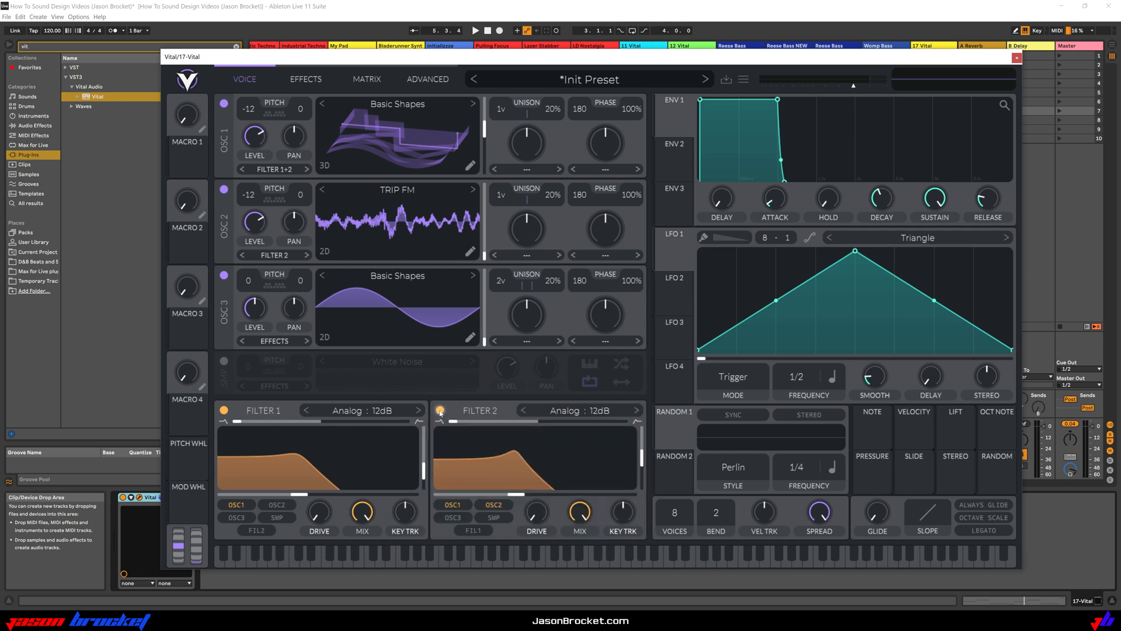
left_click(580, 411)
left_click(684, 428)
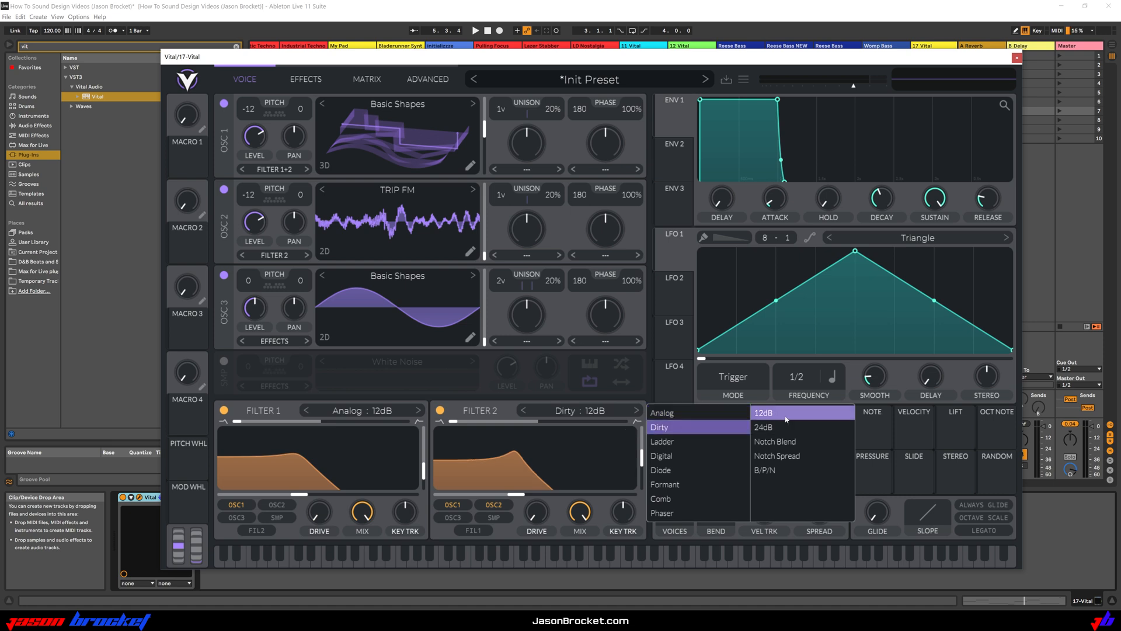
left_click(514, 413)
Move Filter 2's blend to about the midpoint for a band-pass shape while the clip plays
key("space")
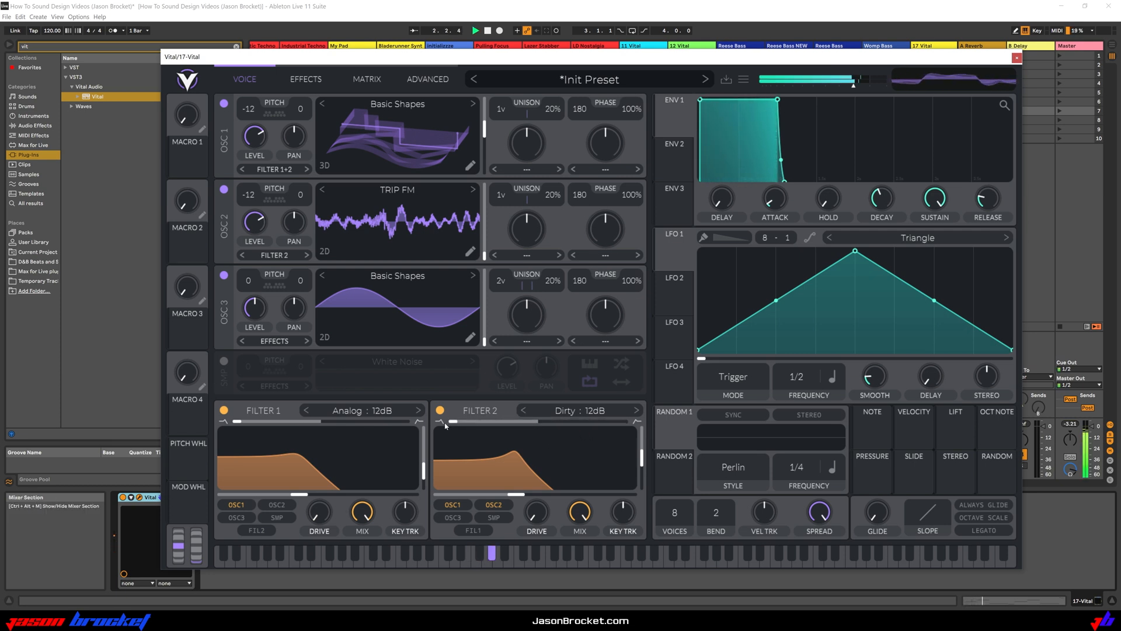
left_click_drag(453, 420, 540, 430)
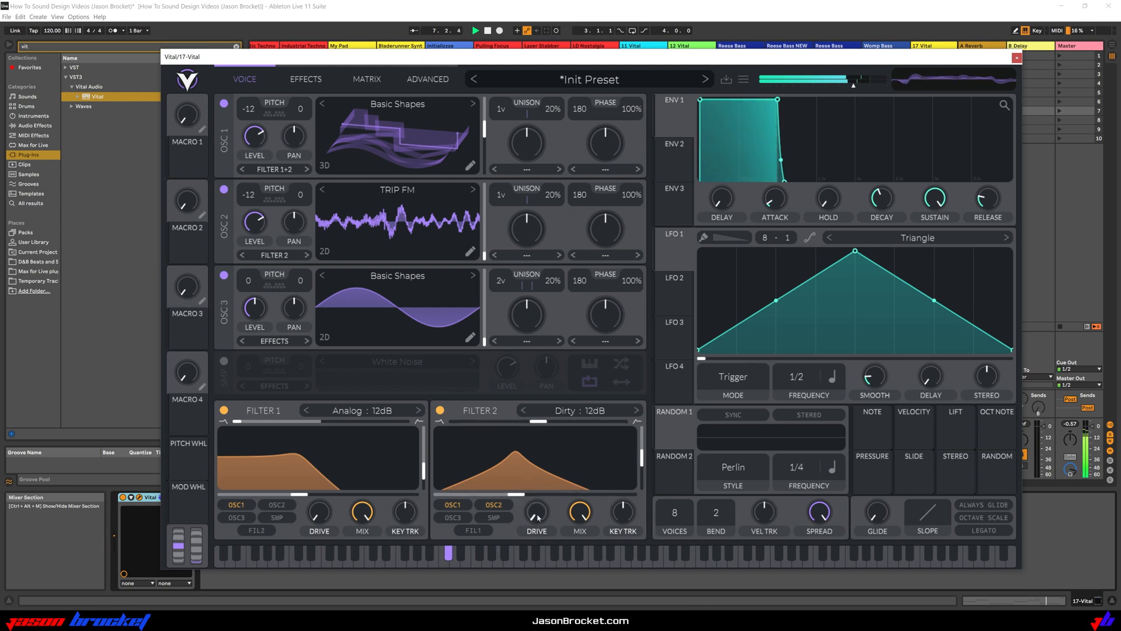
Raise Filter 2's drive slightly while the clip plays, then stop playback
mouse_move(540, 509)
left_click_drag(541, 510, 543, 490)
key("space")
Shape Envelope 2 with a maximum-length attack, a shorter curved decay, a low sustain level and a short release
left_click(678, 158)
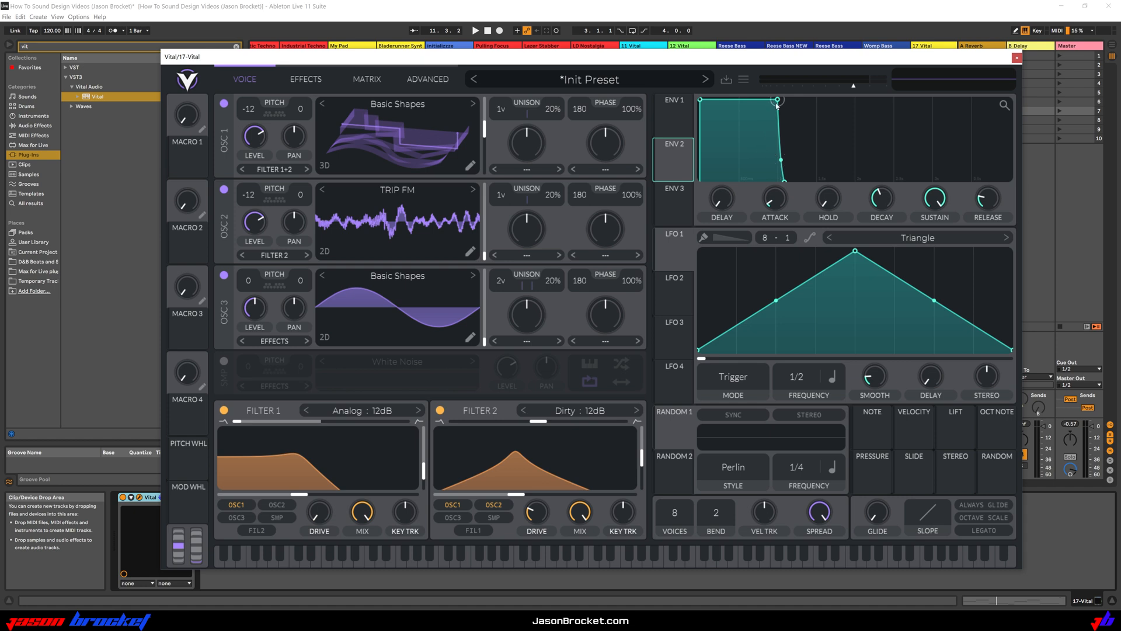
left_click_drag(779, 100, 867, 98)
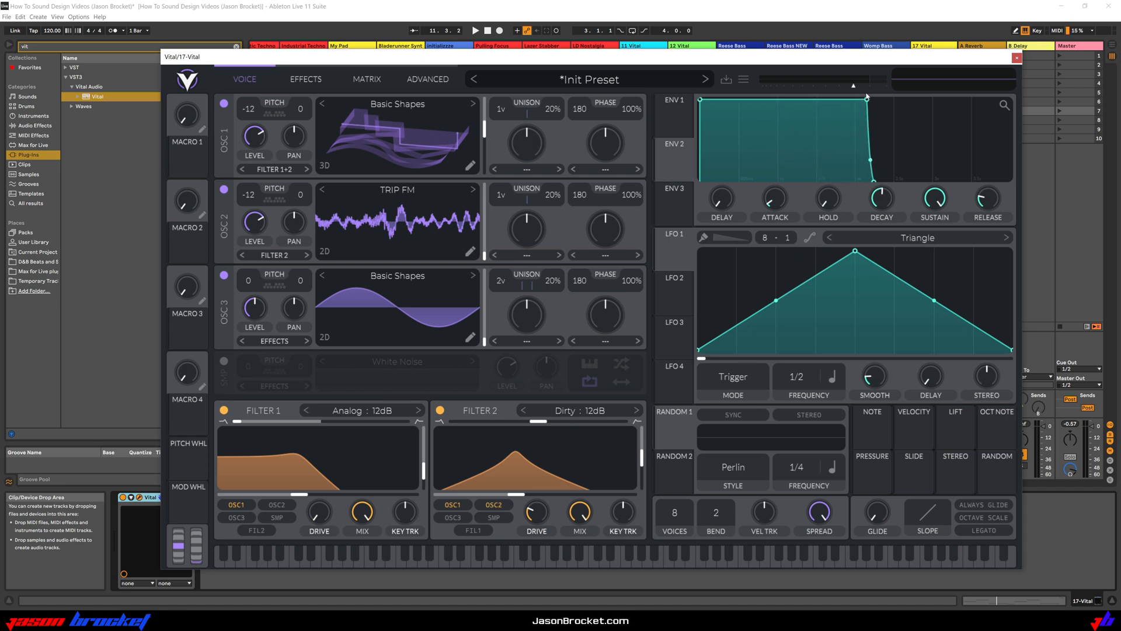
left_click_drag(699, 102, 830, 119)
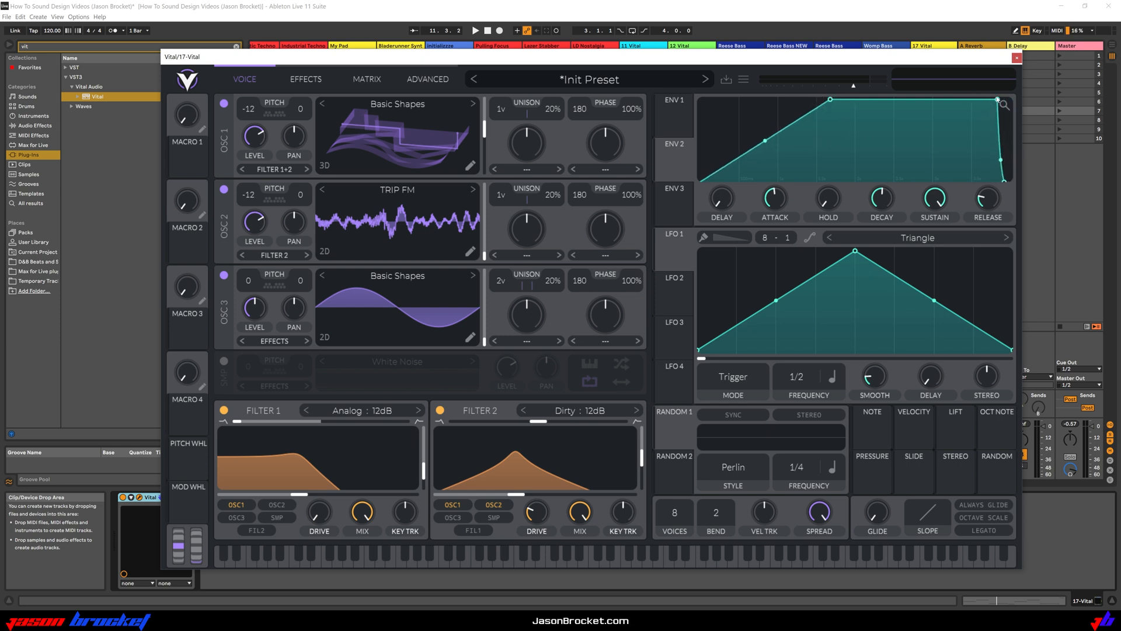
scroll(997, 100, "down", 5)
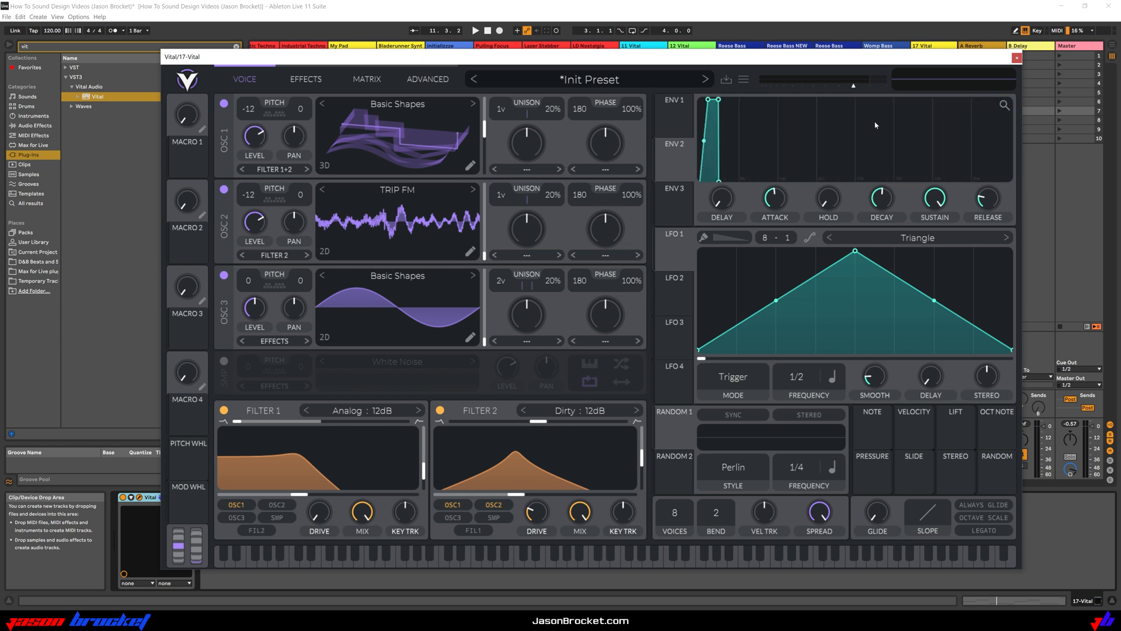
left_click_drag(720, 101, 763, 165)
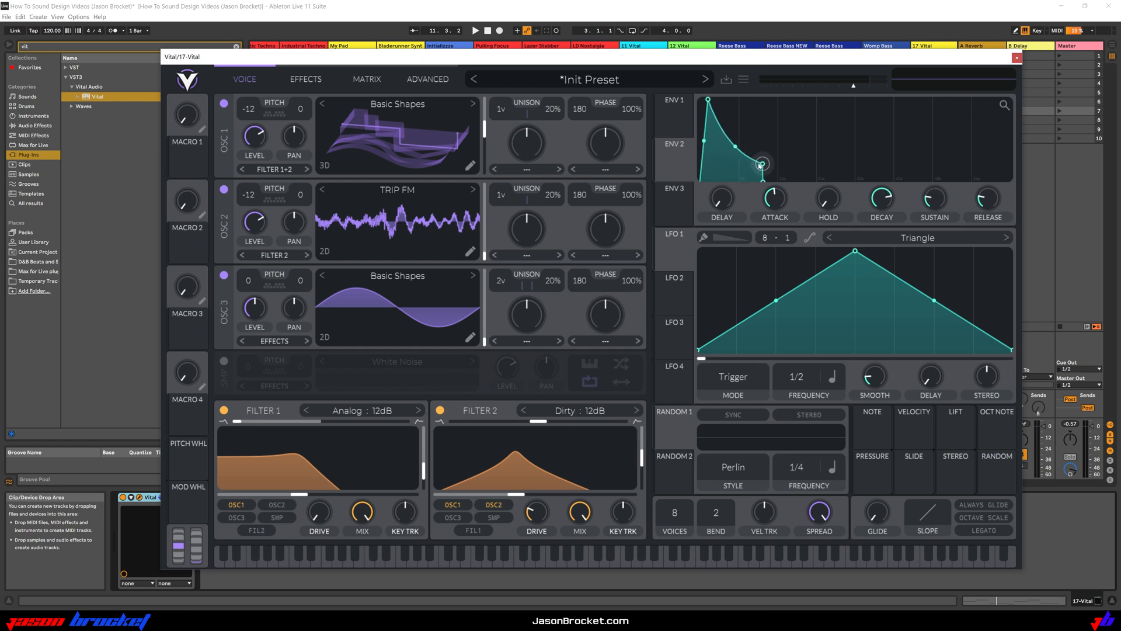
left_click_drag(710, 102, 867, 101)
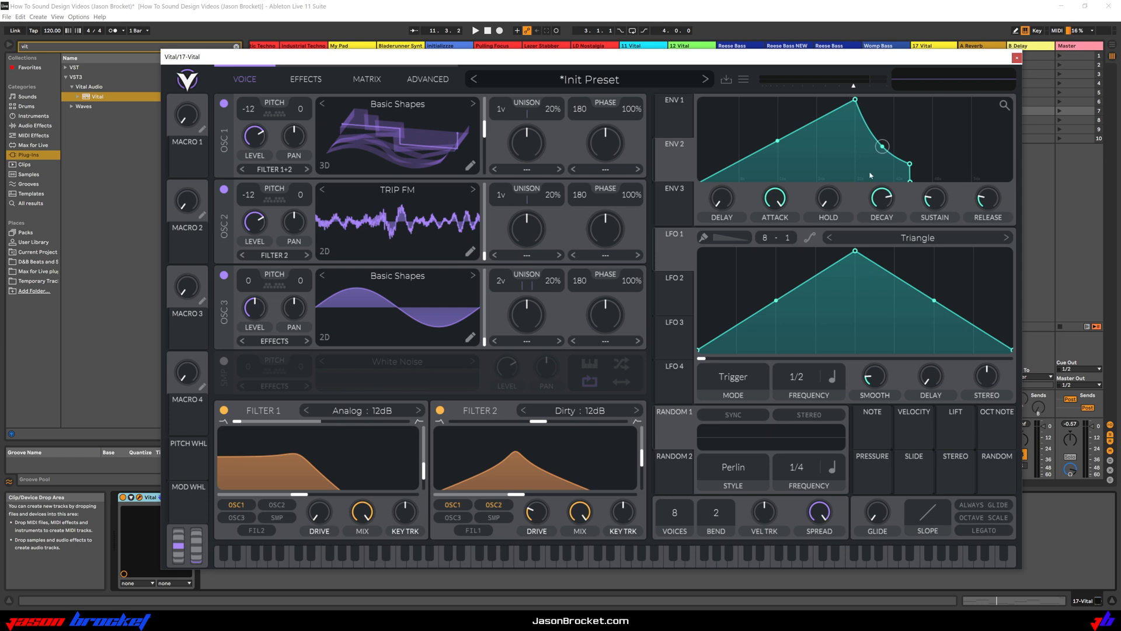
left_click_drag(910, 168, 885, 183)
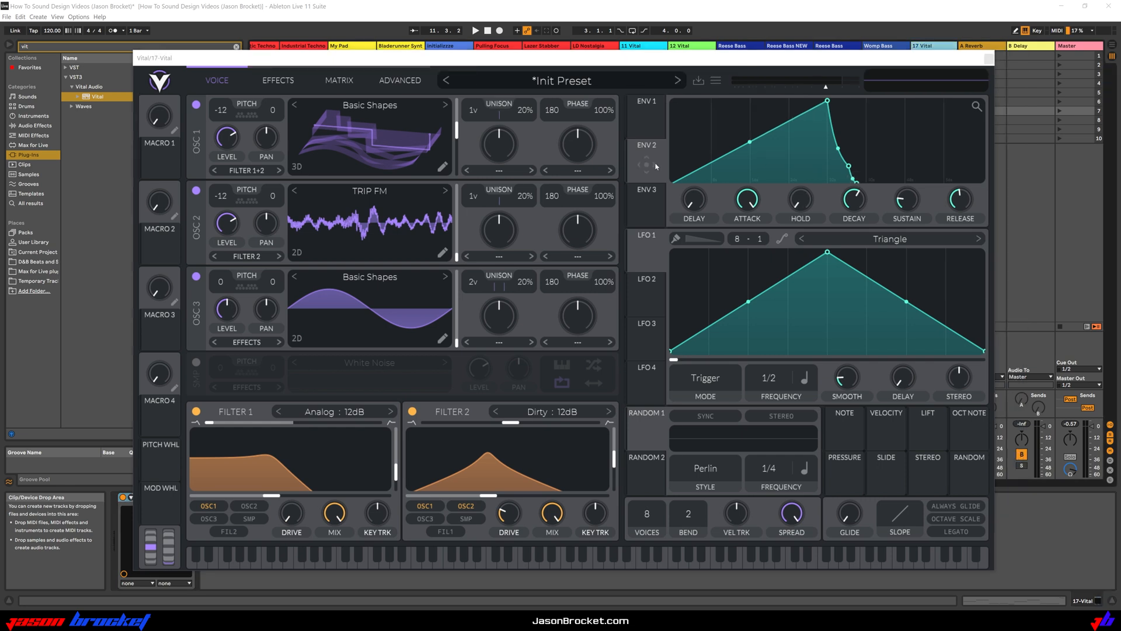
Modulate oscillator 1's wavetable position with Envelope 2 at an amount of about 106 and audition the clip
left_click_drag(652, 165, 443, 139)
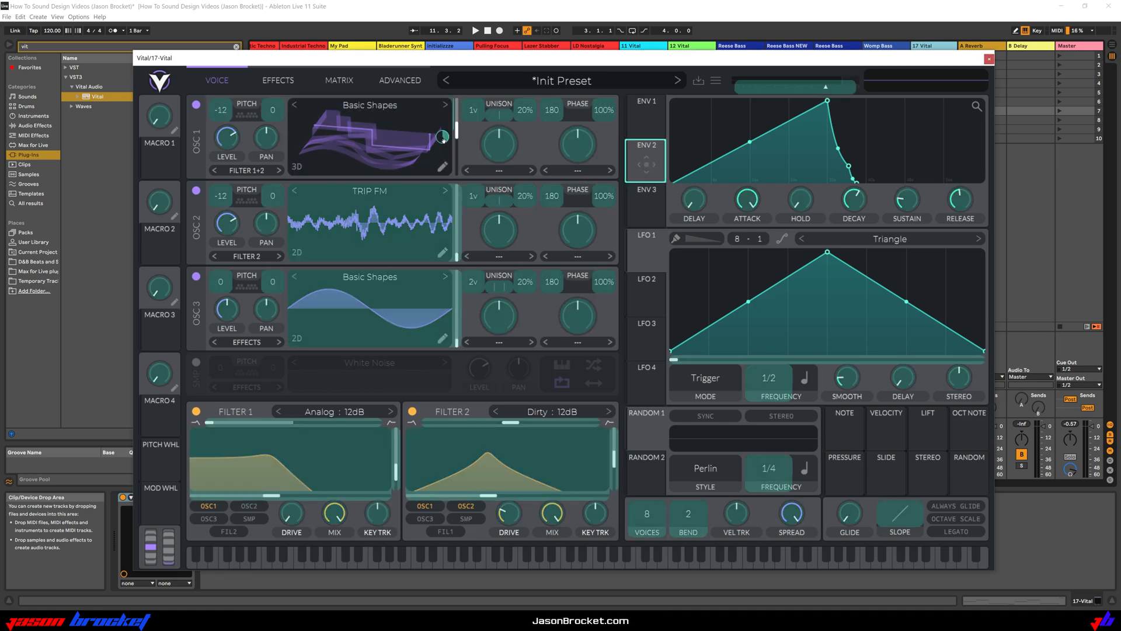
left_click_drag(443, 140, 444, 142)
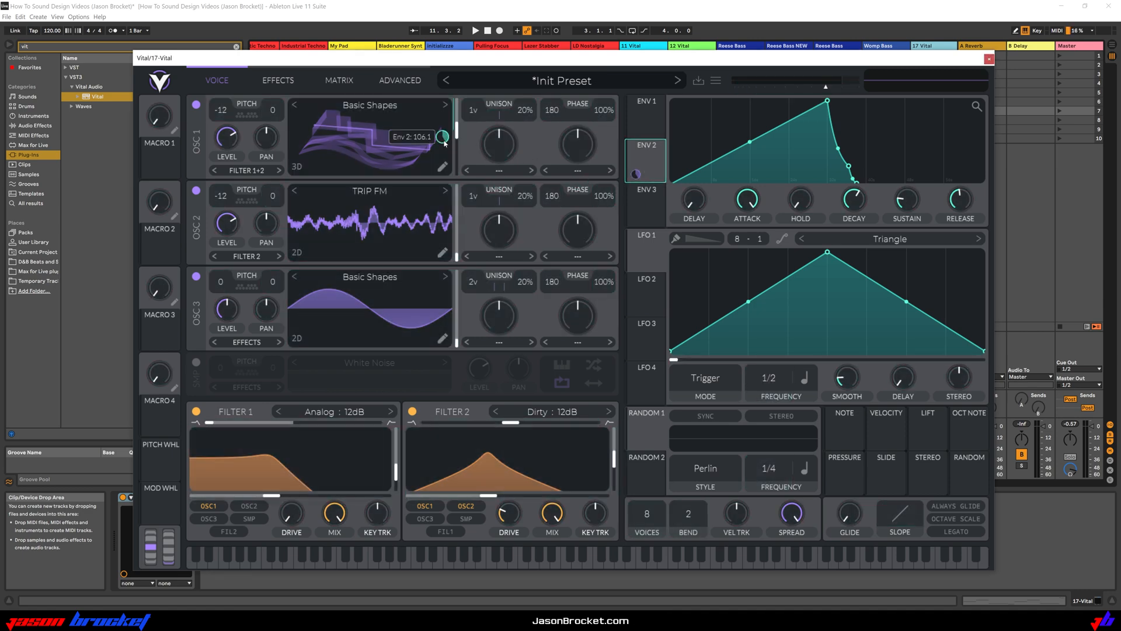
key("space")
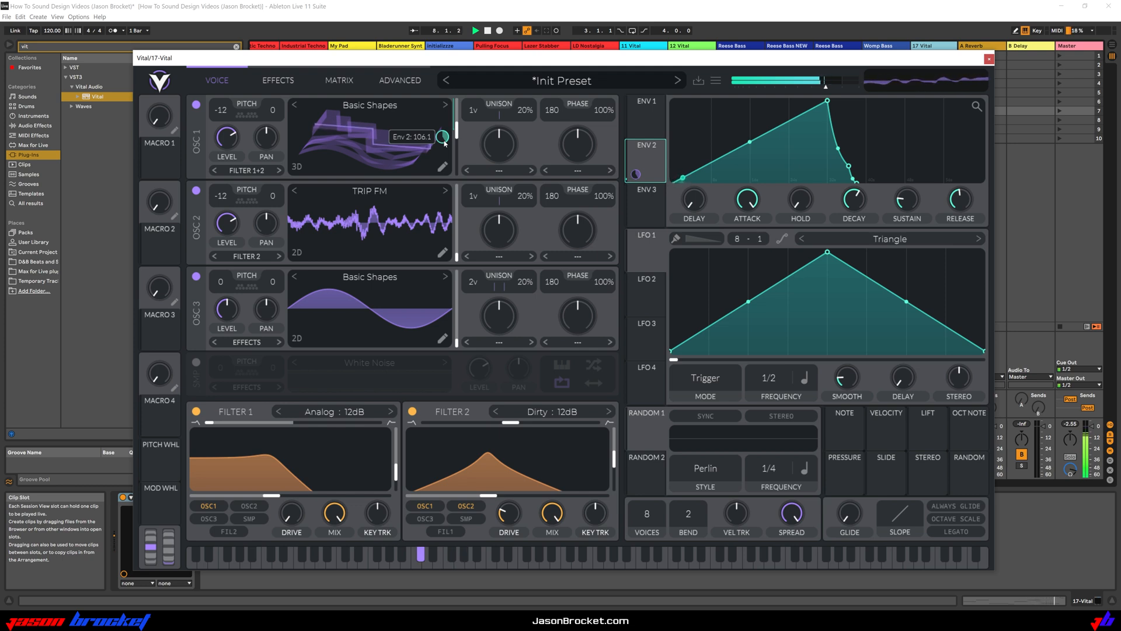
key("space")
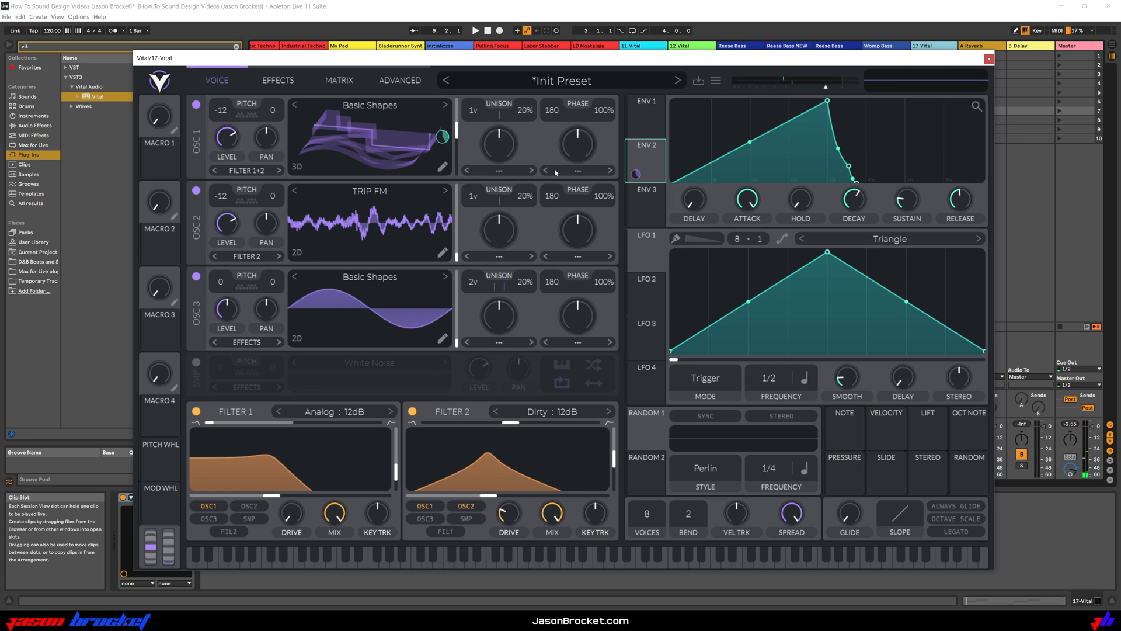
Set oscillator 1's spectral morph to Harmonic Stretch and modulate its amount with Envelope 2
left_click(499, 171)
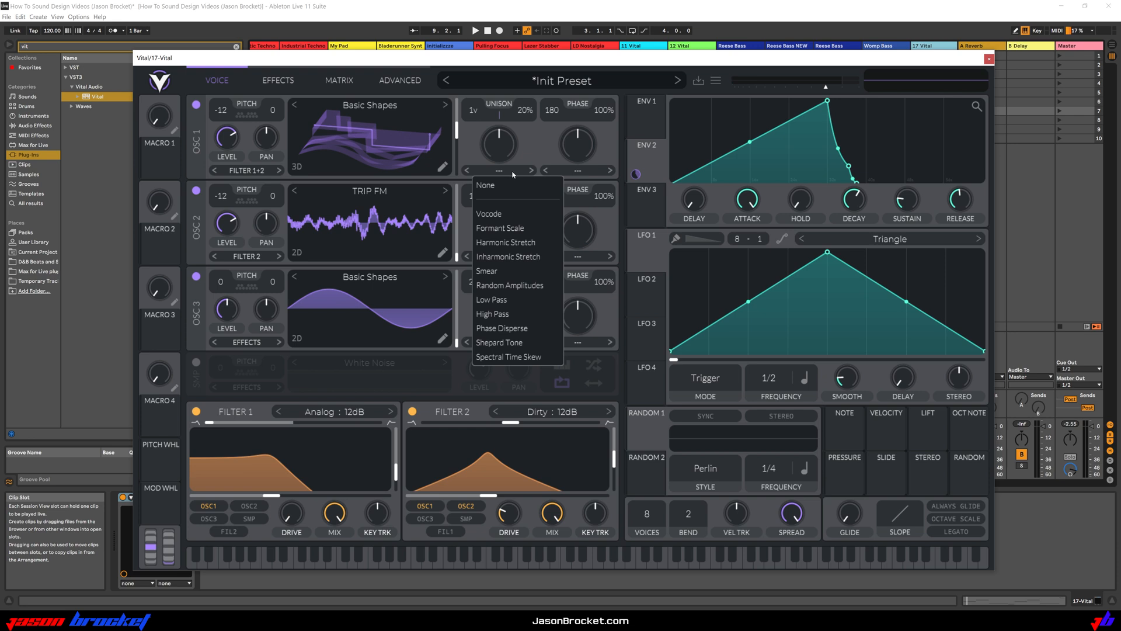
left_click(505, 242)
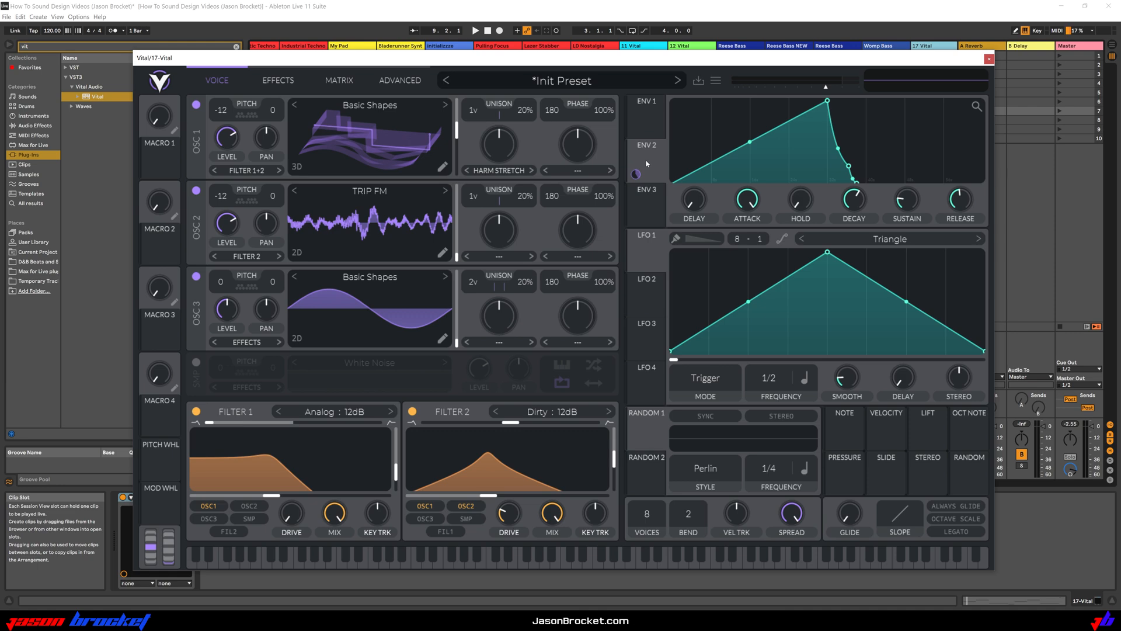
left_click_drag(630, 179, 493, 153)
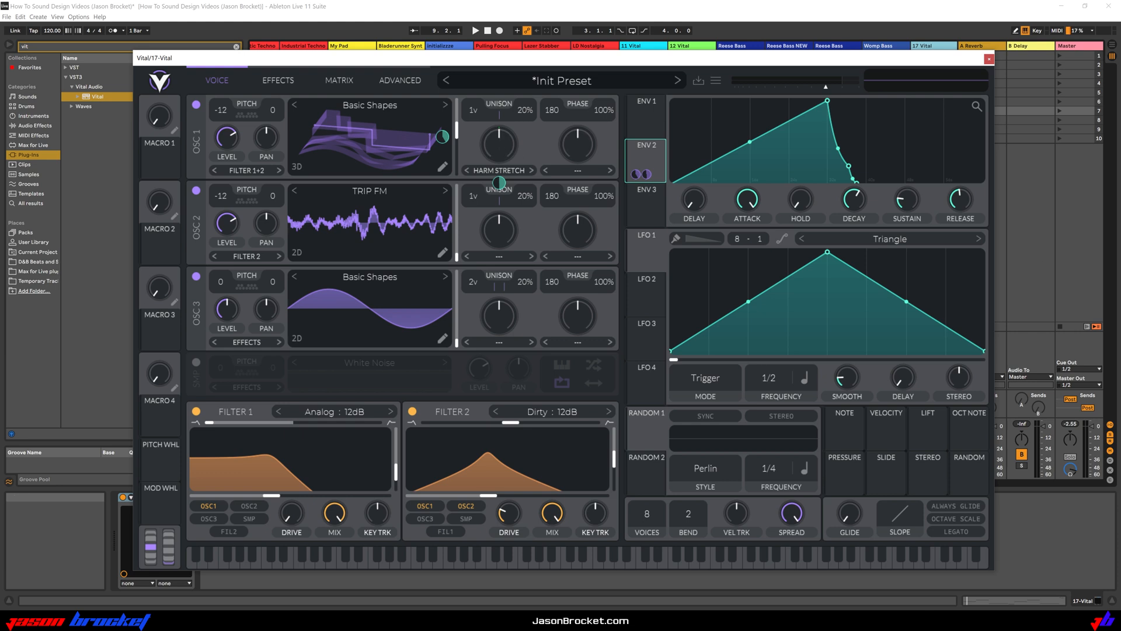
Adjust Envelope 2's modulation amount on oscillator 1's Harmonic Stretch to 0.070 while auditioning the clip
key("space")
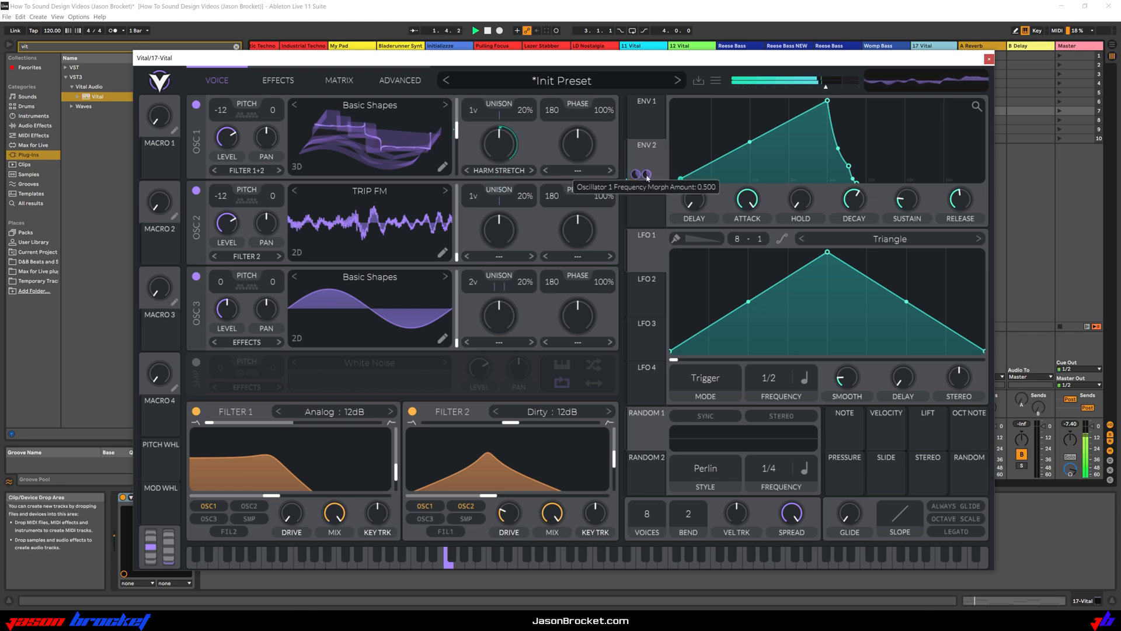
left_click_drag(647, 174, 646, 147)
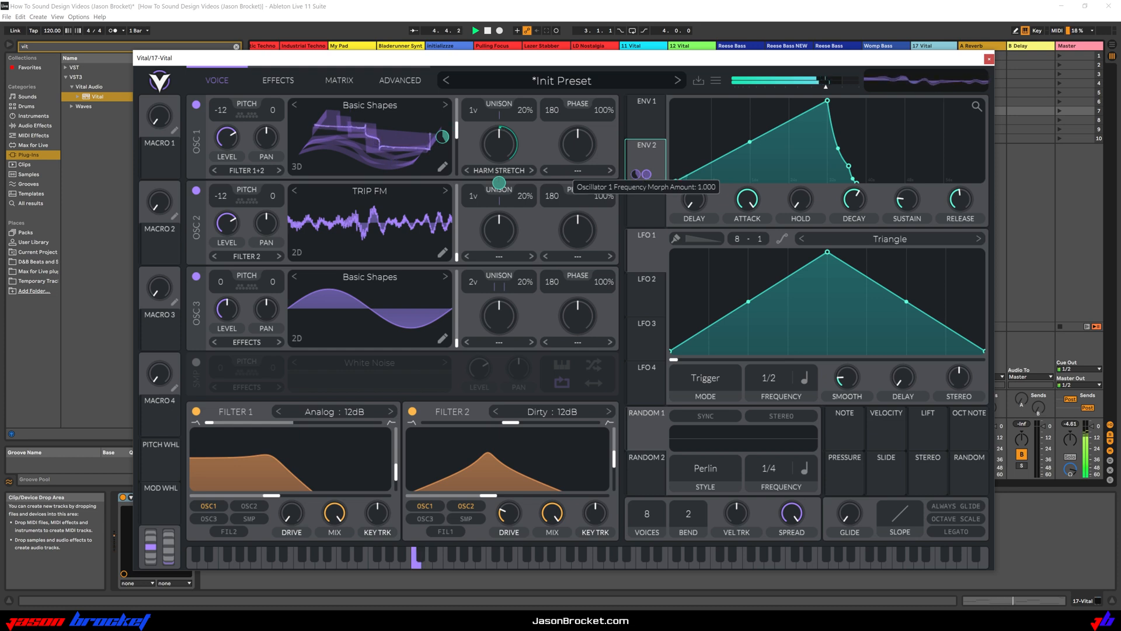
mouse_move(646, 174)
left_mouse_down()
mouse_move(646, 201)
mouse_move(646, 161)
left_mouse_up()
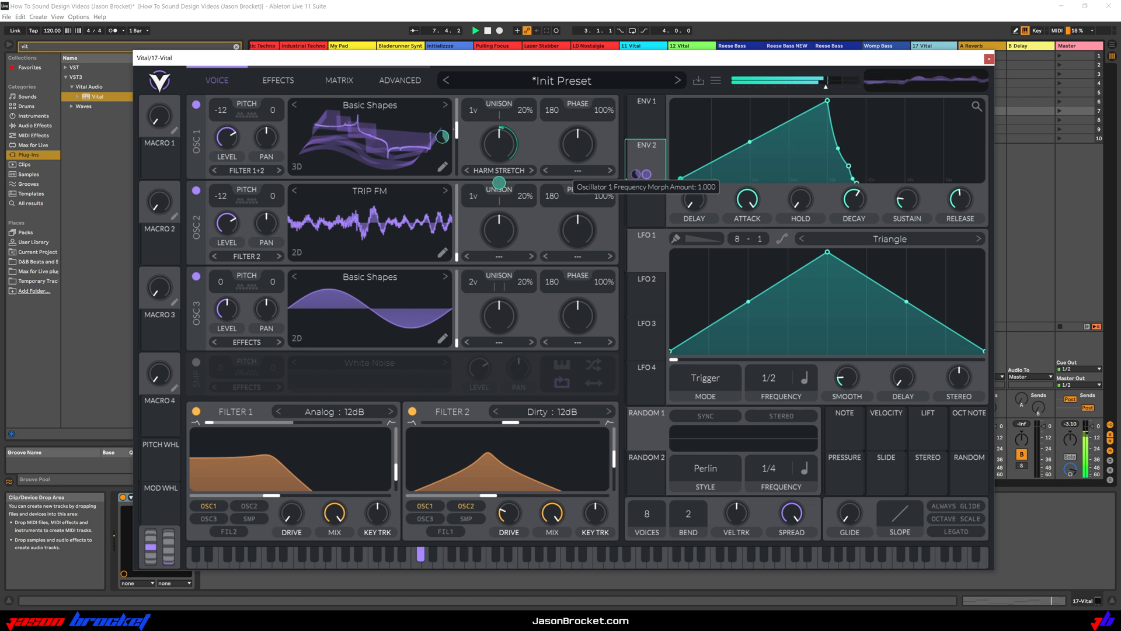
mouse_move(499, 183)
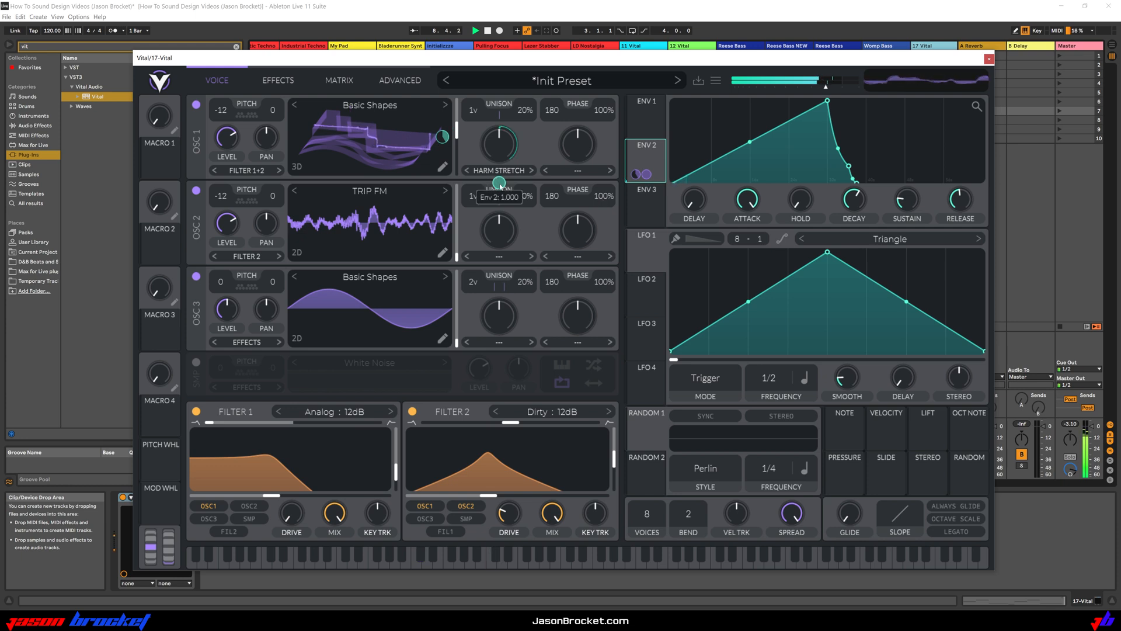
mouse_move(500, 183)
left_mouse_down()
mouse_move(499, 210)
mouse_move(499, 182)
left_mouse_up()
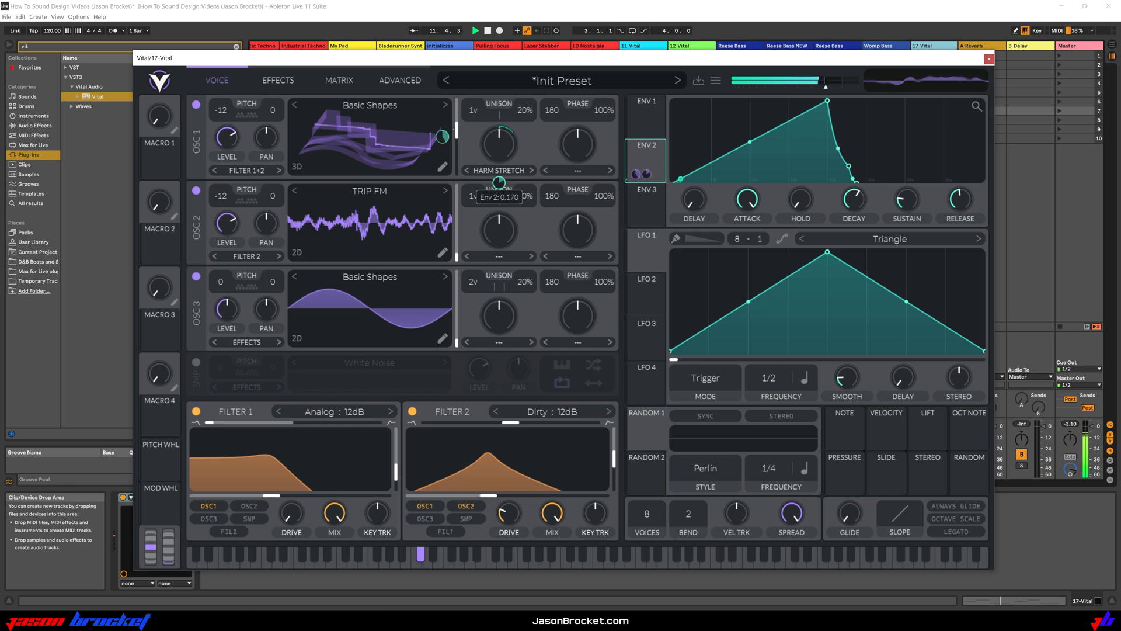
mouse_move(507, 190)
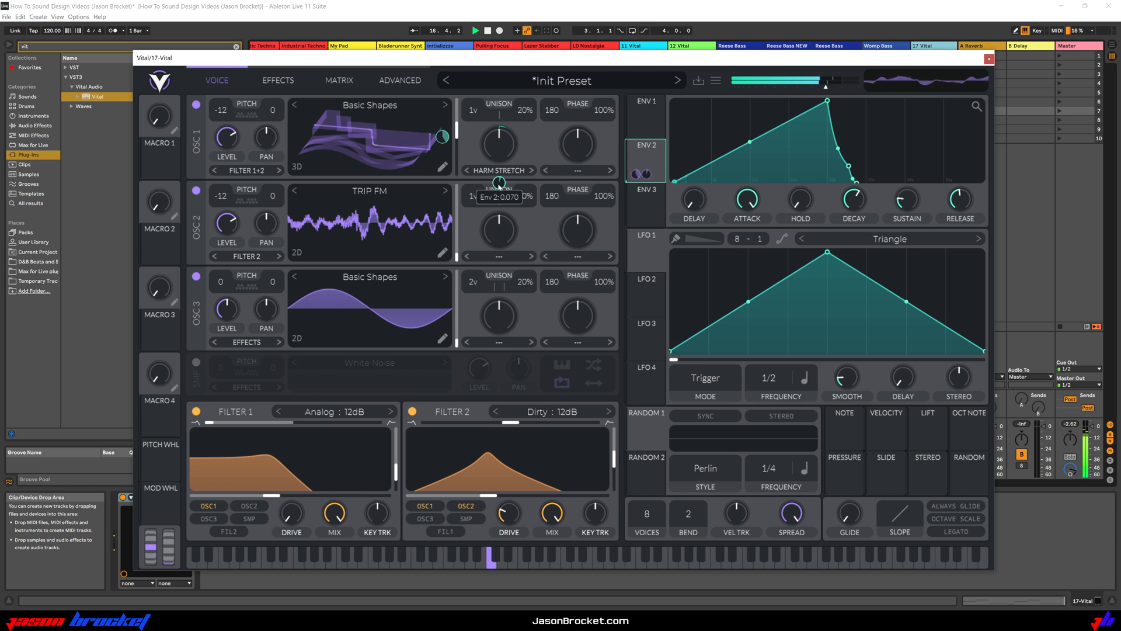
key("space")
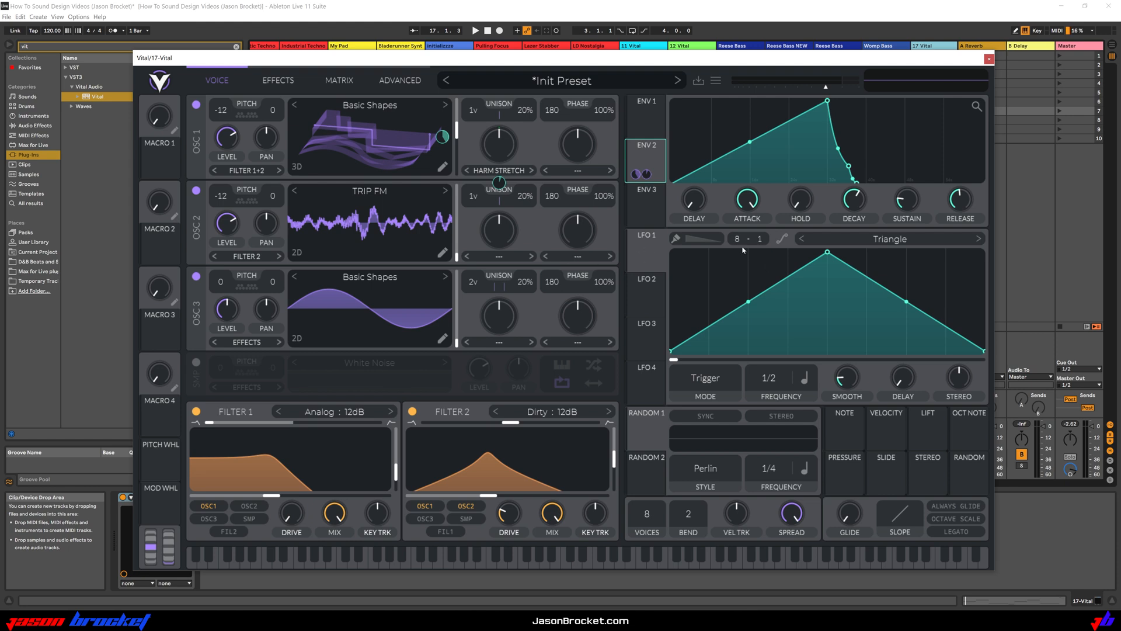
Load the Sin shape into LFO 1
left_click(841, 239)
left_click(864, 134)
left_click(653, 255)
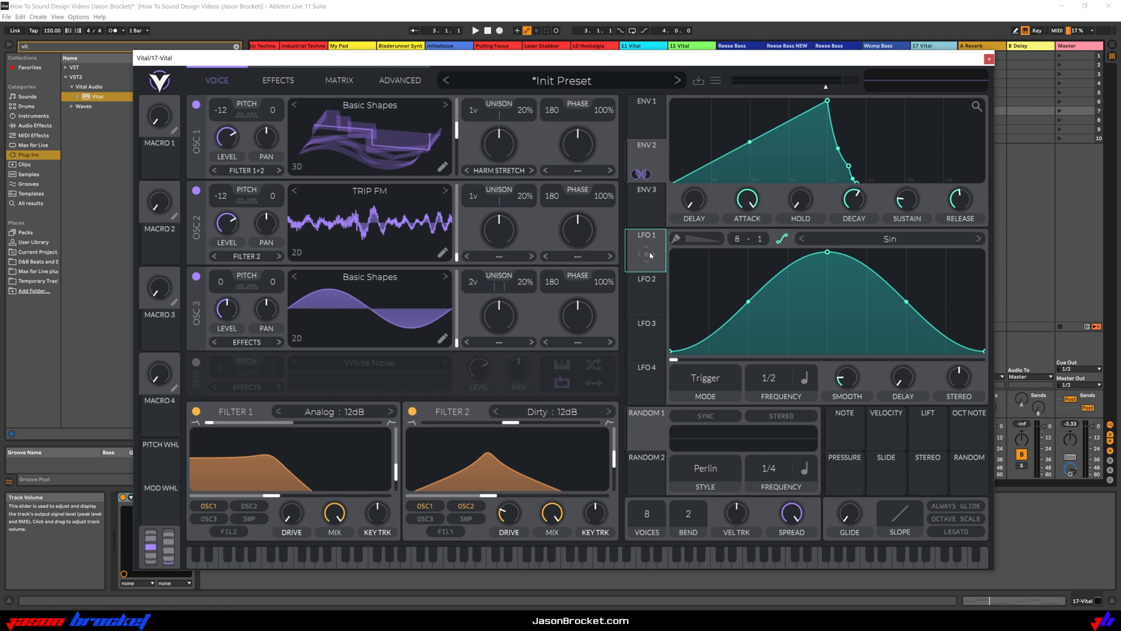
Modulate Filter 2's cutoff with LFO 1 and reduce the modulation amount to 9.440 while auditioning the clip
left_click_drag(648, 255, 525, 460)
key("space")
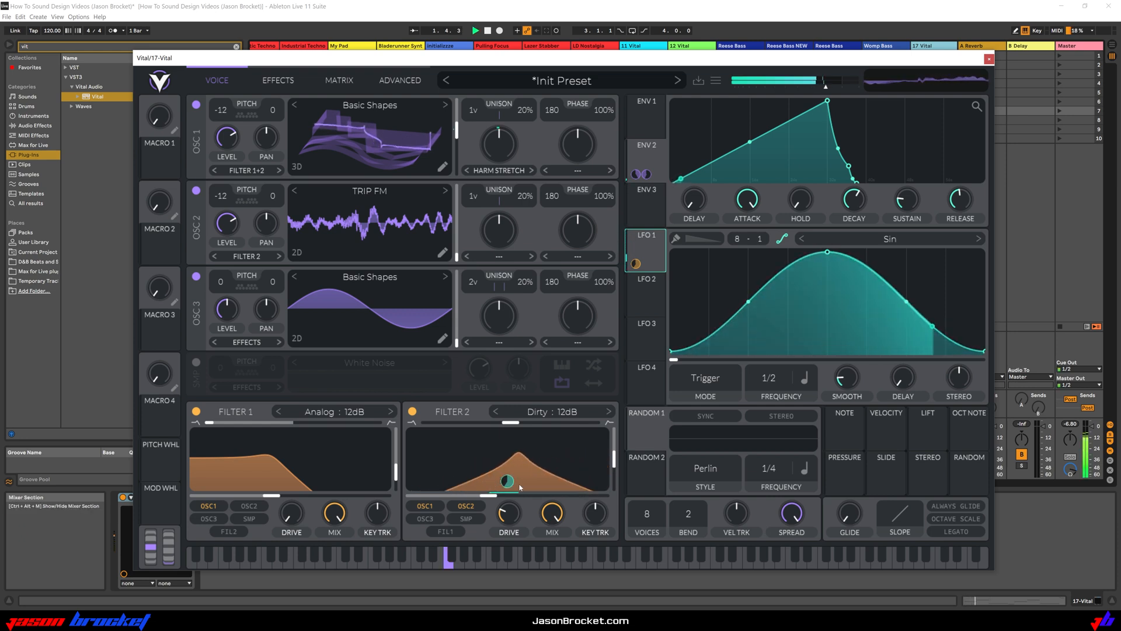
left_click_drag(507, 481, 507, 518)
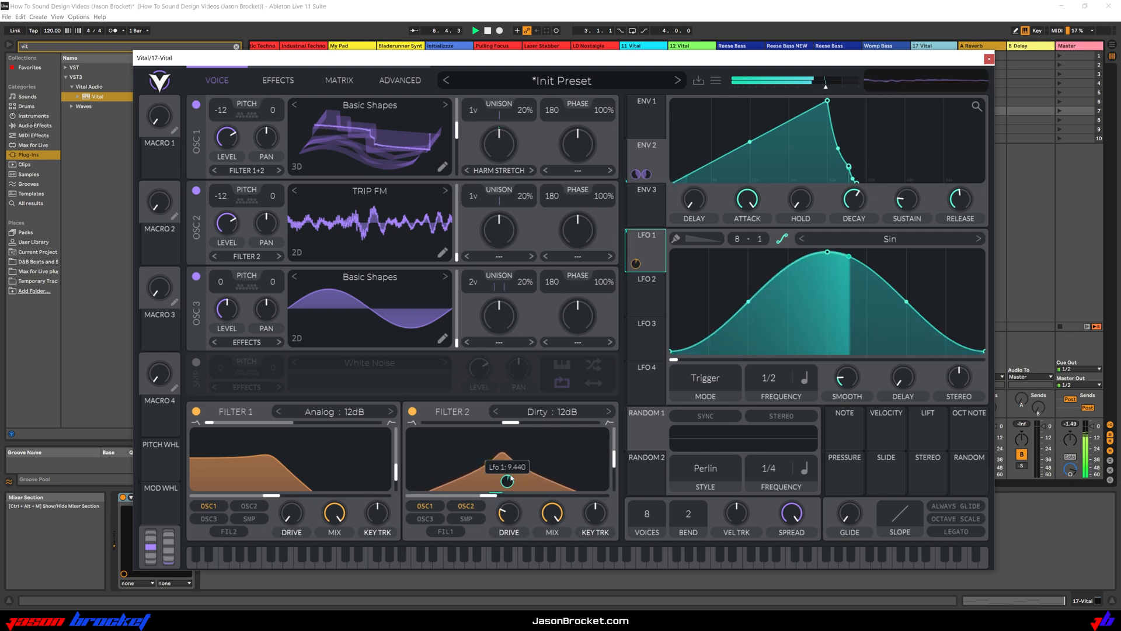
key("space")
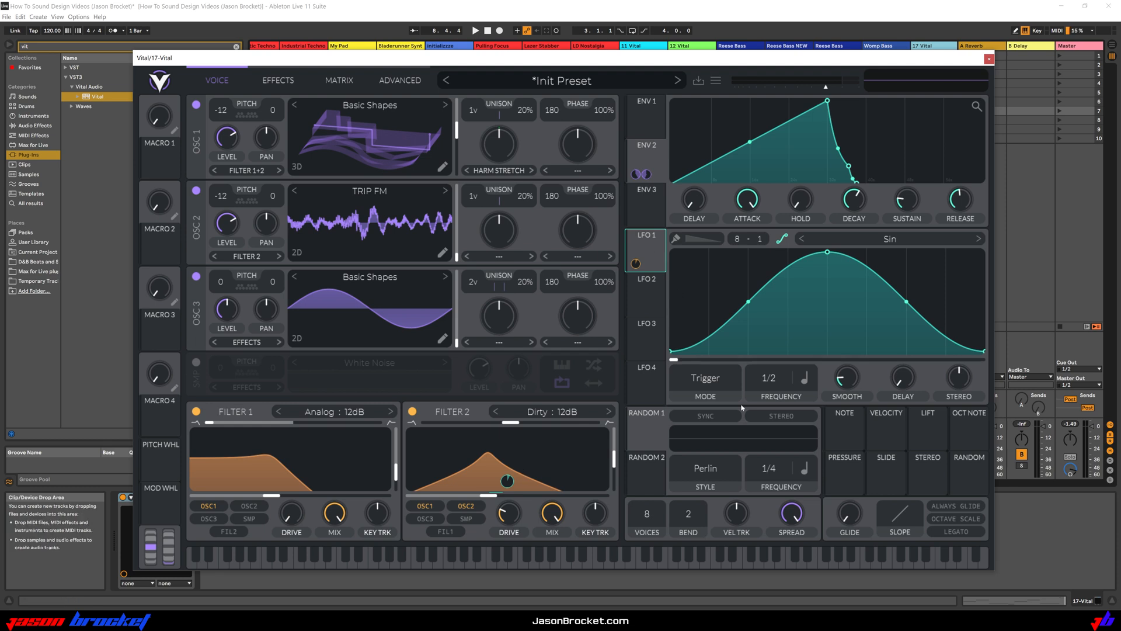
Switch LFO 1's frequency to seconds and slow it to 2.948 seconds while auditioning the clip
left_click(806, 379)
left_click(811, 400)
key("space")
mouse_move(770, 383)
left_mouse_down()
mouse_move(763, 364)
mouse_move(770, 403)
left_mouse_up()
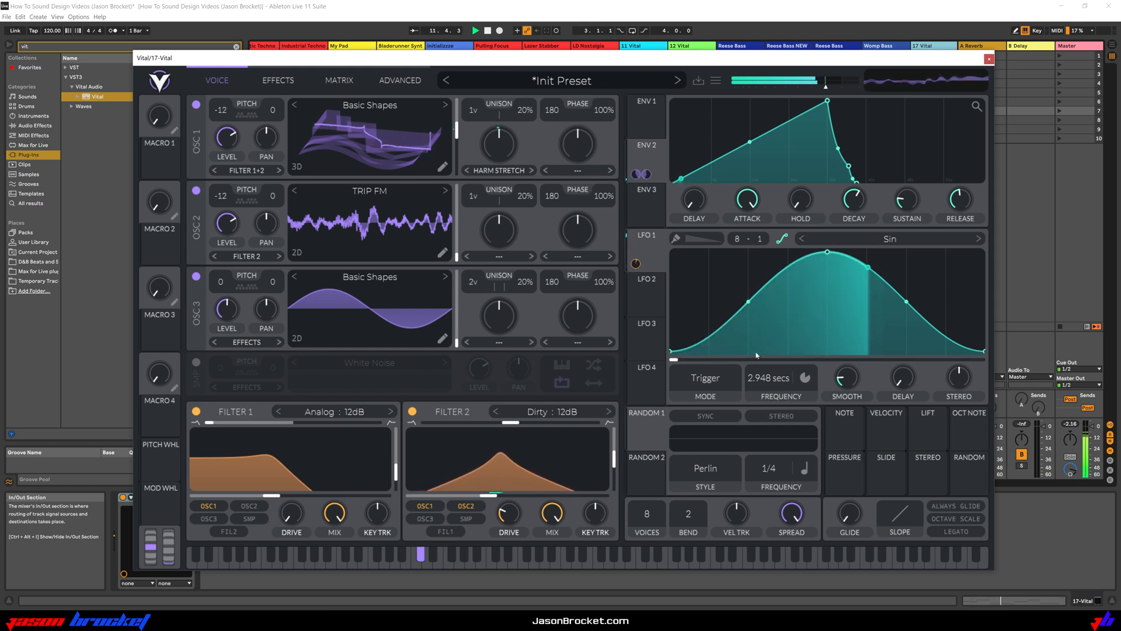
key("space")
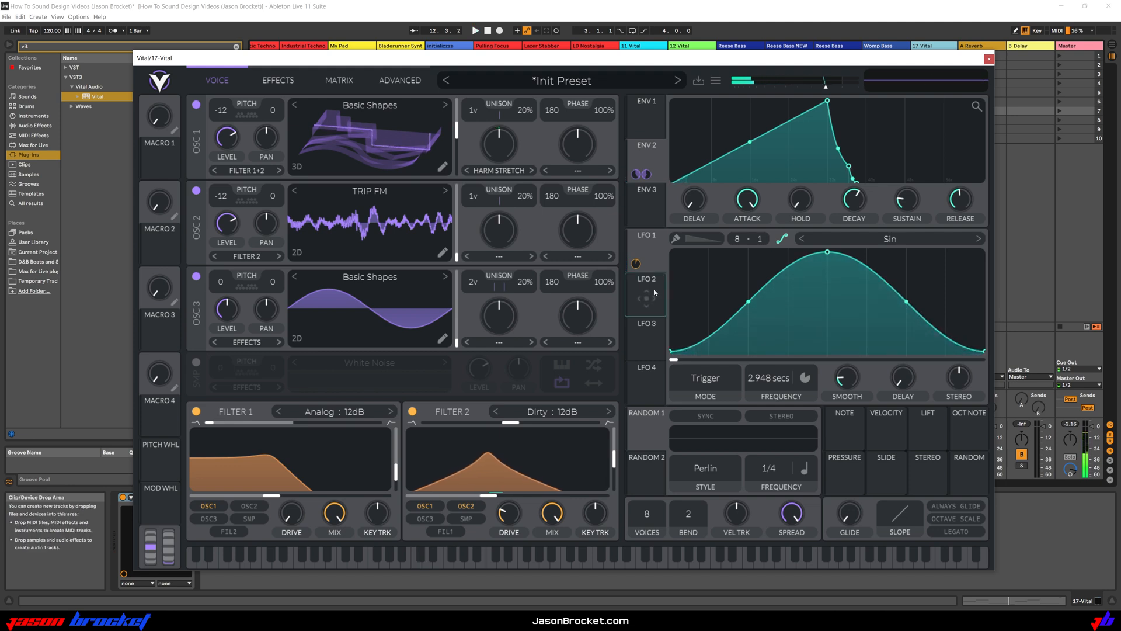
Load the Sin shape into LFO 2 and set its frequency in seconds to 121.0
left_click(655, 292)
left_click(868, 245)
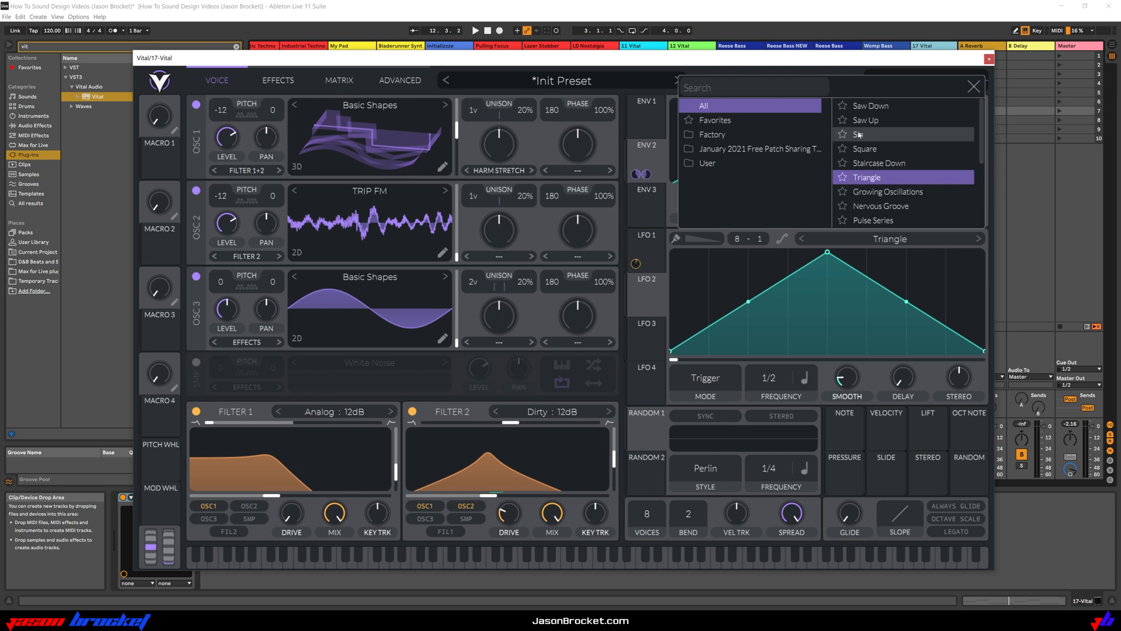
left_click(860, 135)
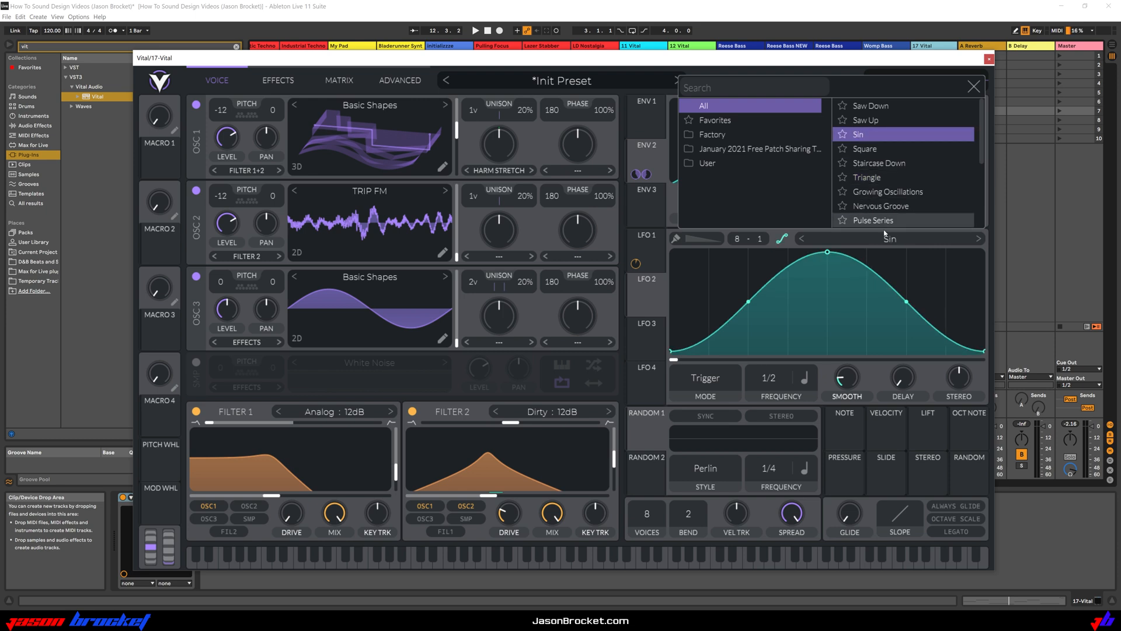
left_click(808, 380)
left_click(812, 397)
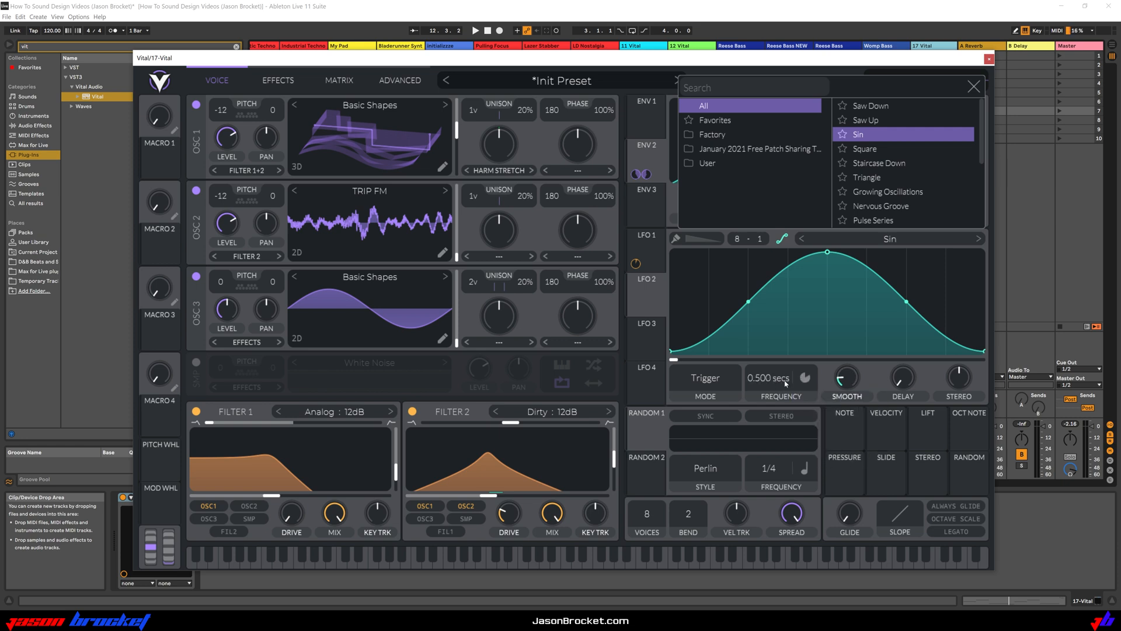
mouse_move(780, 383)
left_mouse_down()
mouse_move(781, 434)
mouse_move(759, 381)
left_mouse_up()
Modulate oscillator 1's pitch transpose with LFO 2 and audition the clip
left_click(648, 299)
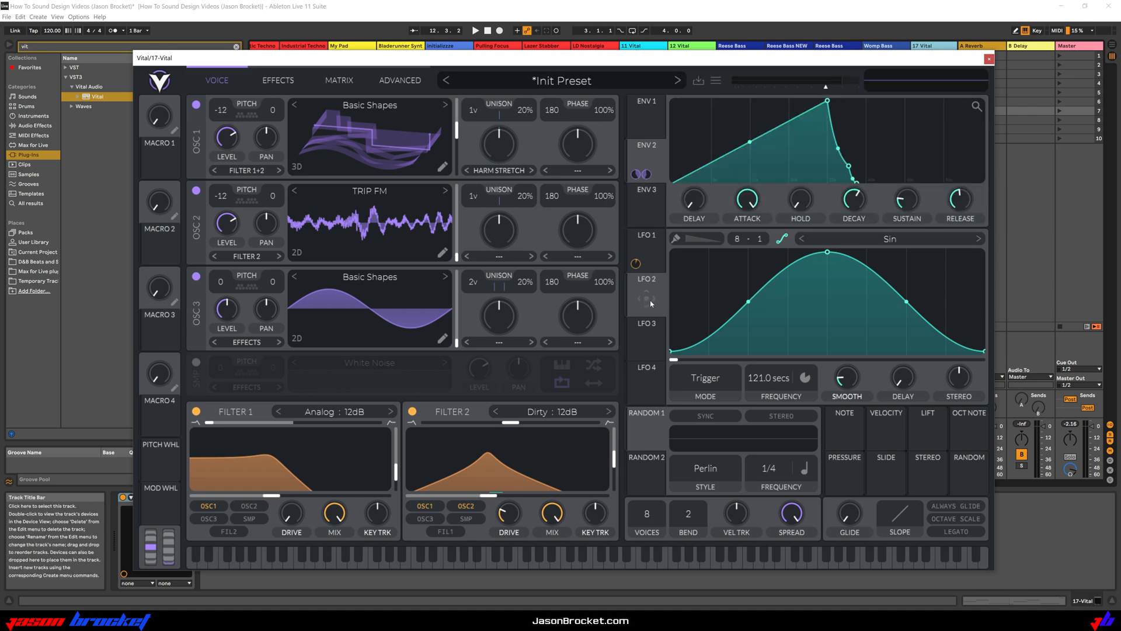
left_click_drag(648, 299, 221, 117)
key("space")
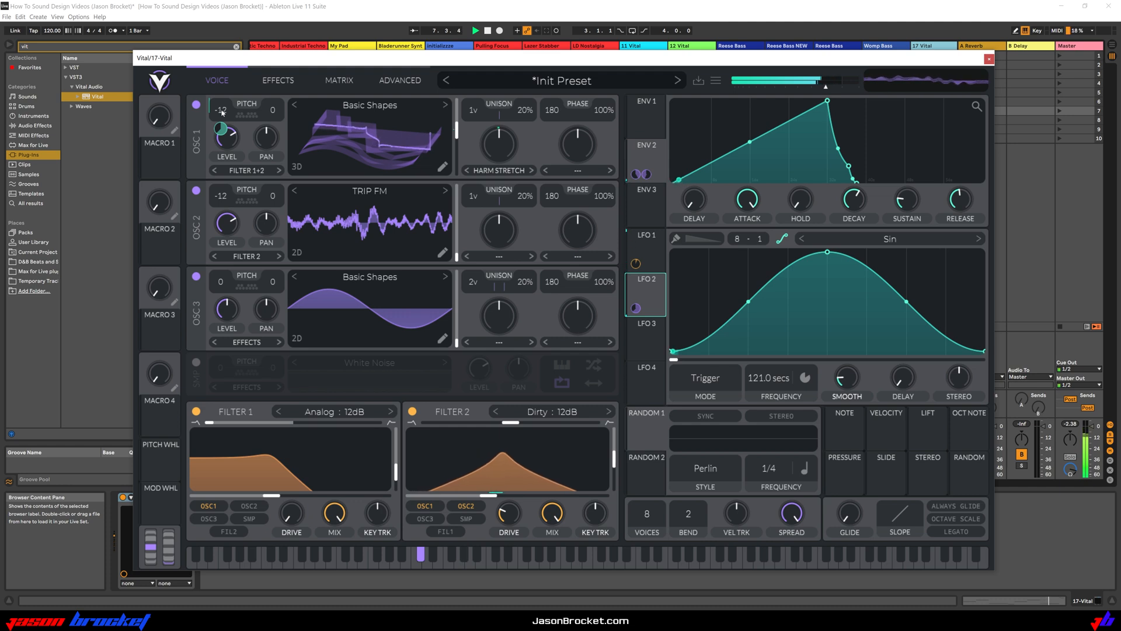
key("space")
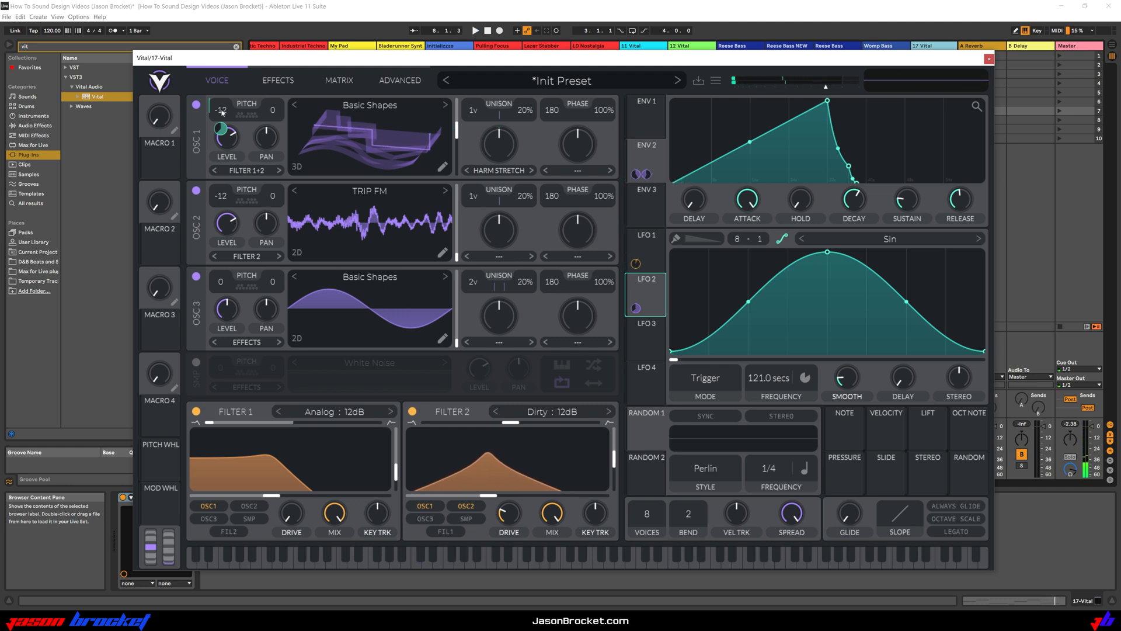
Set Envelope 2's modulation amount on oscillator 1's Harmonic Stretch to 0.600
mouse_move(646, 176)
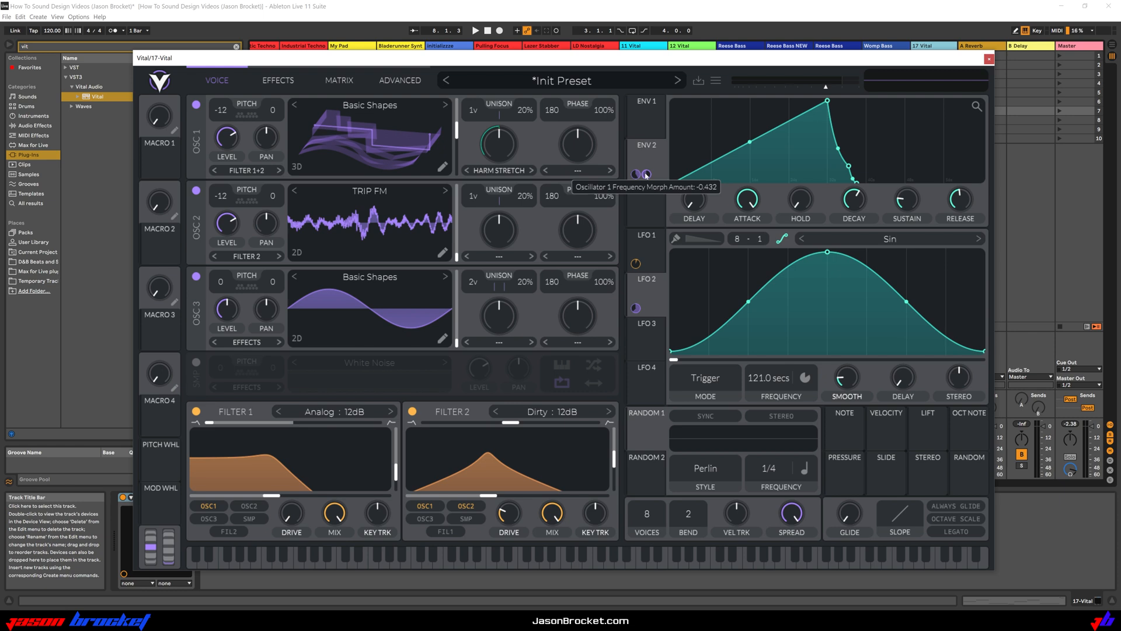
left_click_drag(646, 175, 645, 175)
left_click_drag(647, 176, 647, 170)
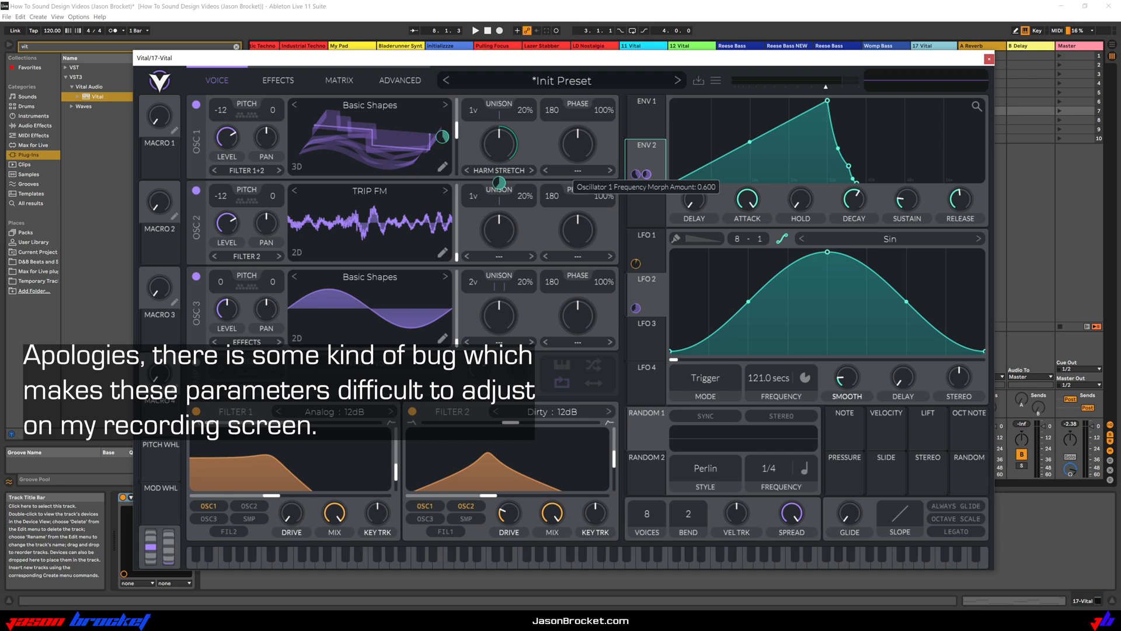
Reduce Envelope 2's modulation amount on oscillator 1's Harmonic Stretch and set oscillator 1's wavetable frame to 115.5 while auditioning the clip
left_click_drag(646, 174, 646, 183)
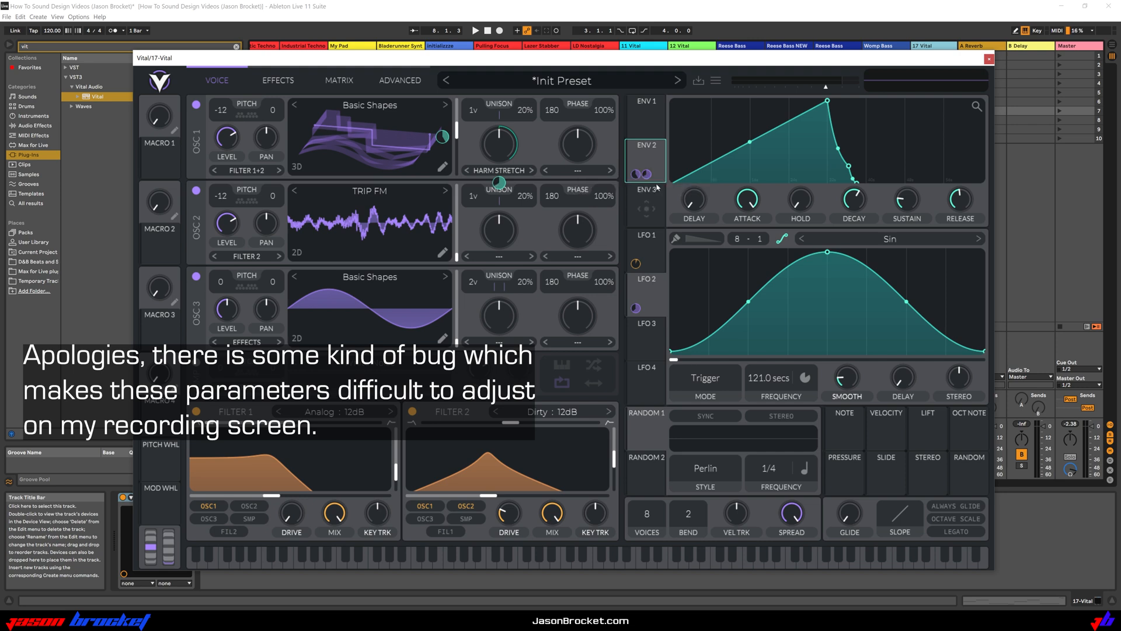
mouse_move(499, 182)
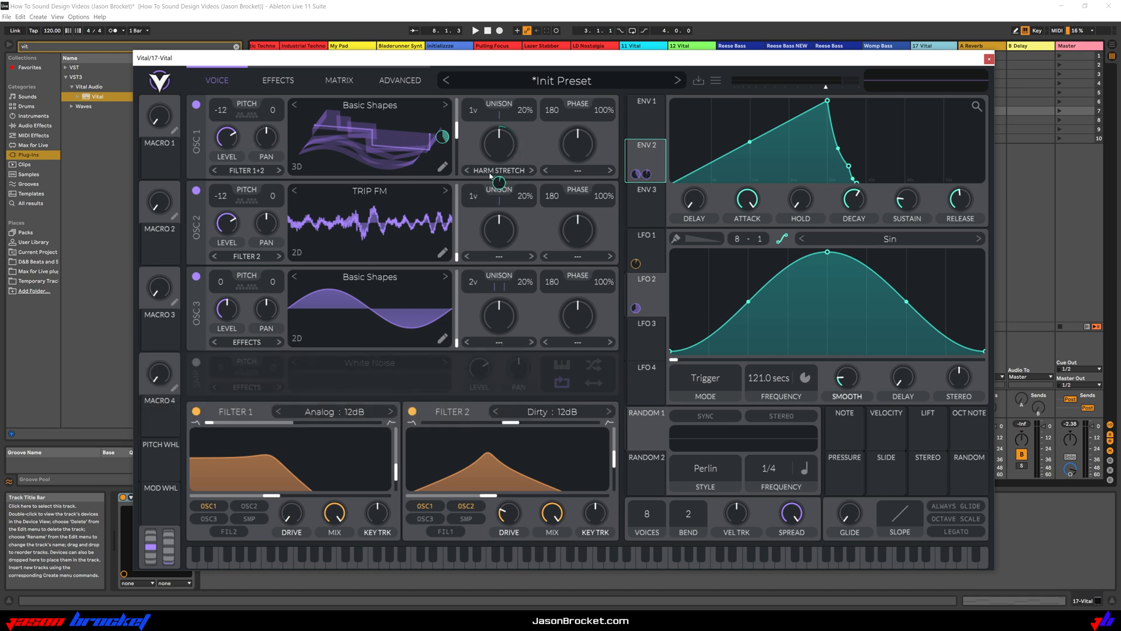
key("space")
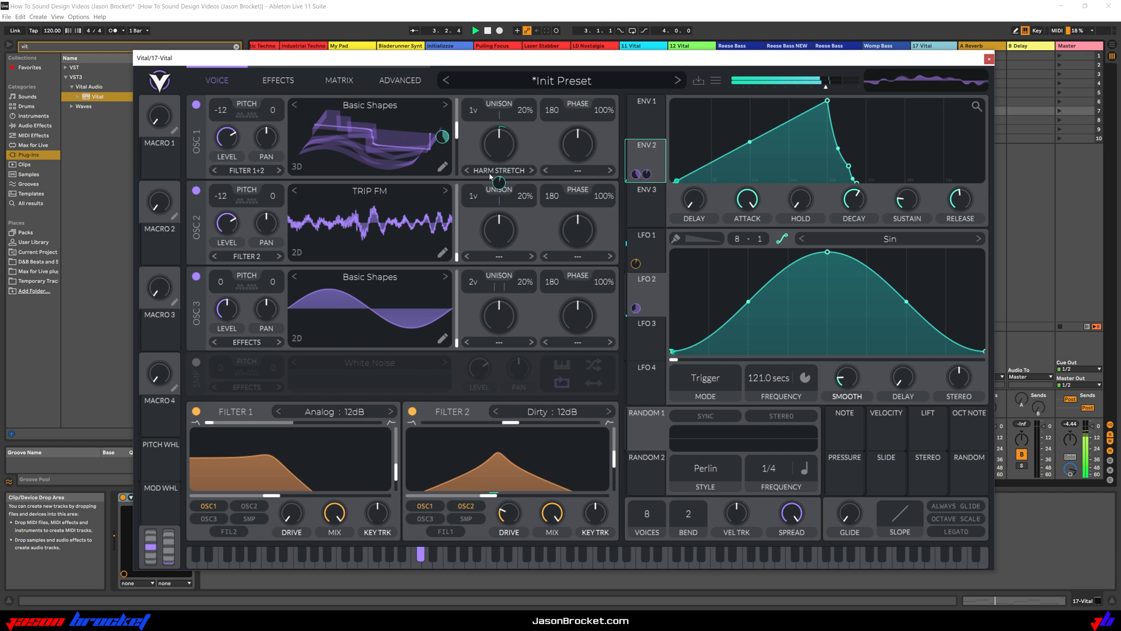
left_click_drag(457, 131, 457, 144)
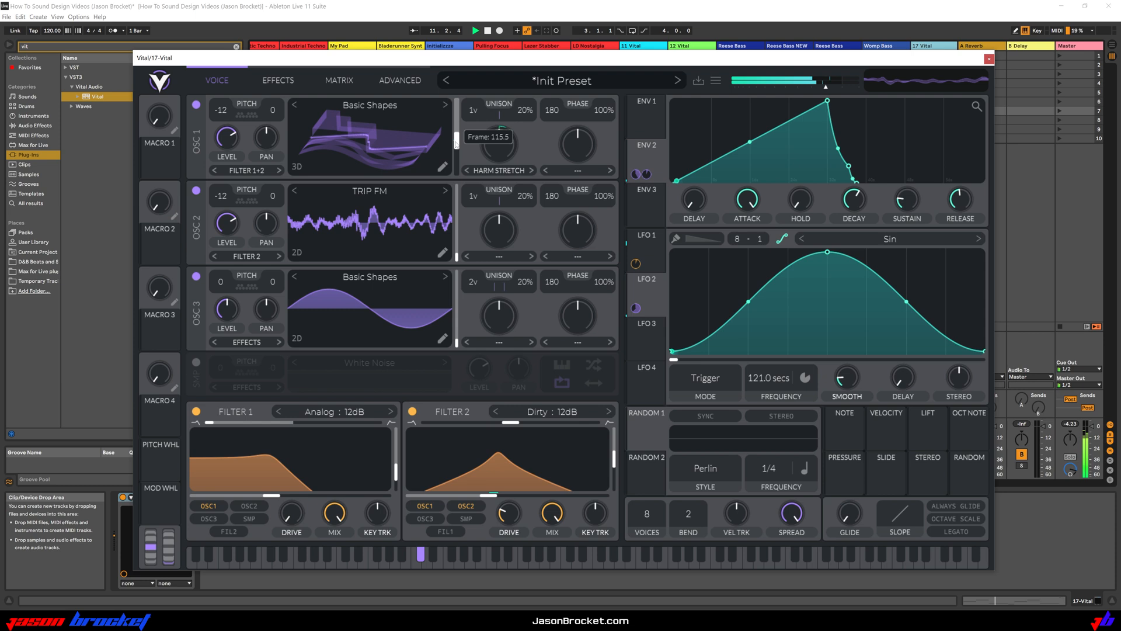
key("space")
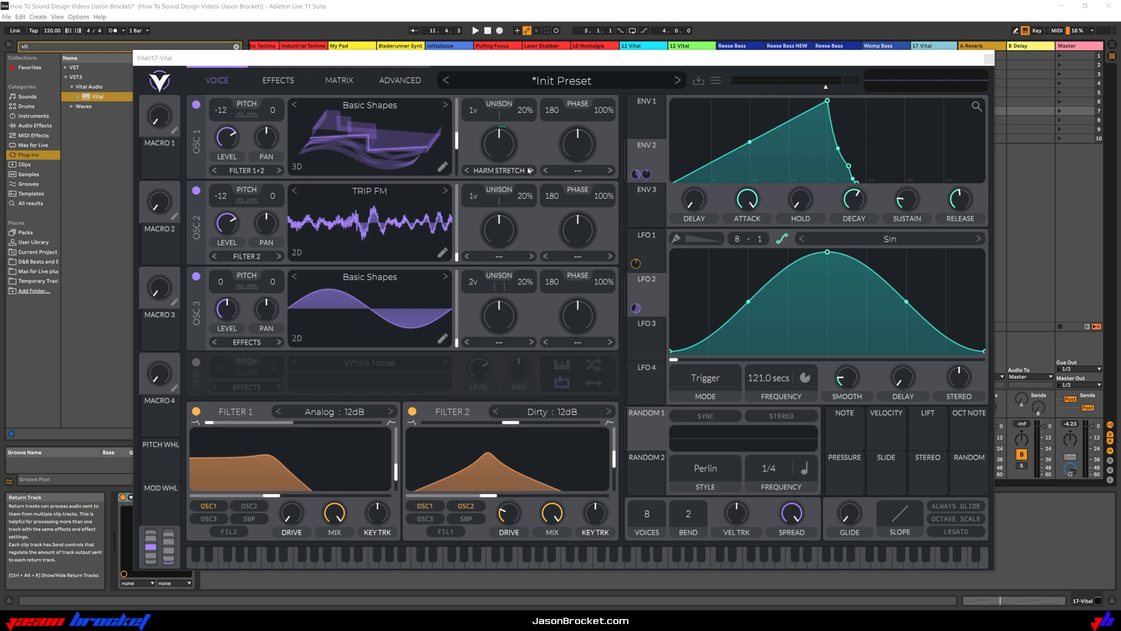
Enable the Eq effect and move it to the start of the effects chain
left_click(279, 80)
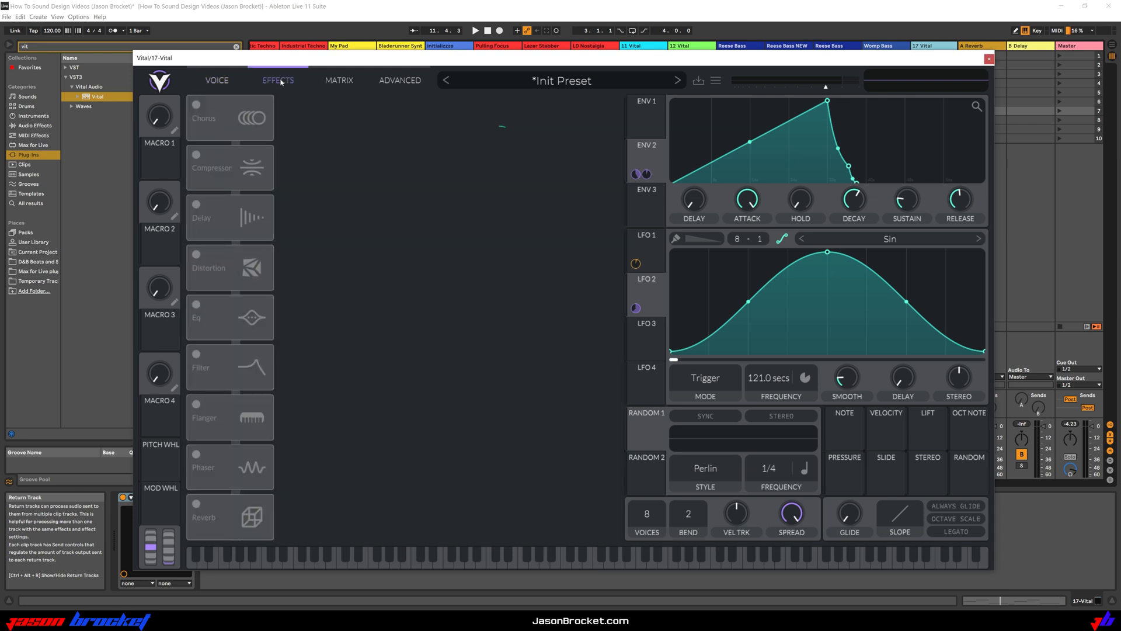
left_click(196, 304)
left_click_drag(251, 321, 257, 125)
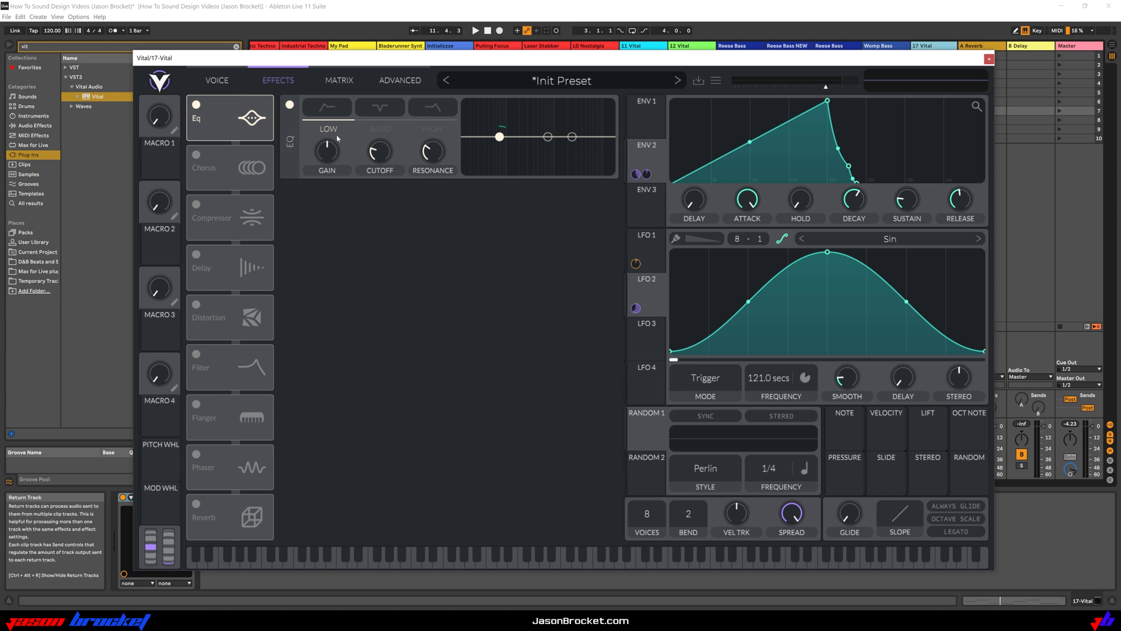
Switch the EQ's high band to low-pass, lower its cutoff and trim its gain to -1.480 dB while auditioning the clip
left_click(430, 108)
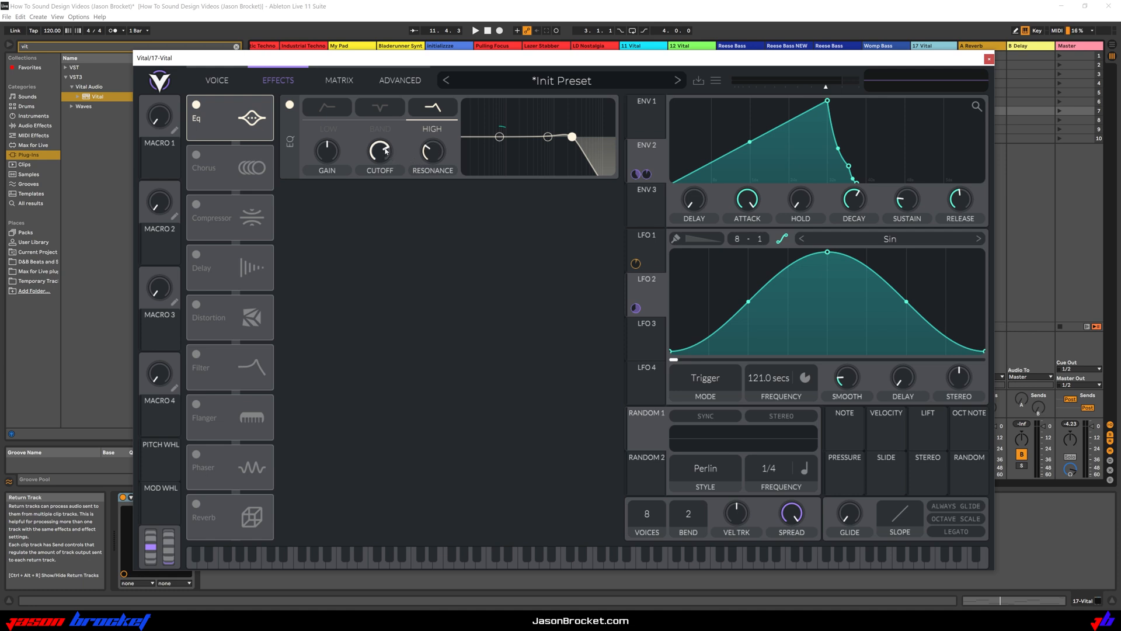
left_click_drag(384, 150, 387, 180)
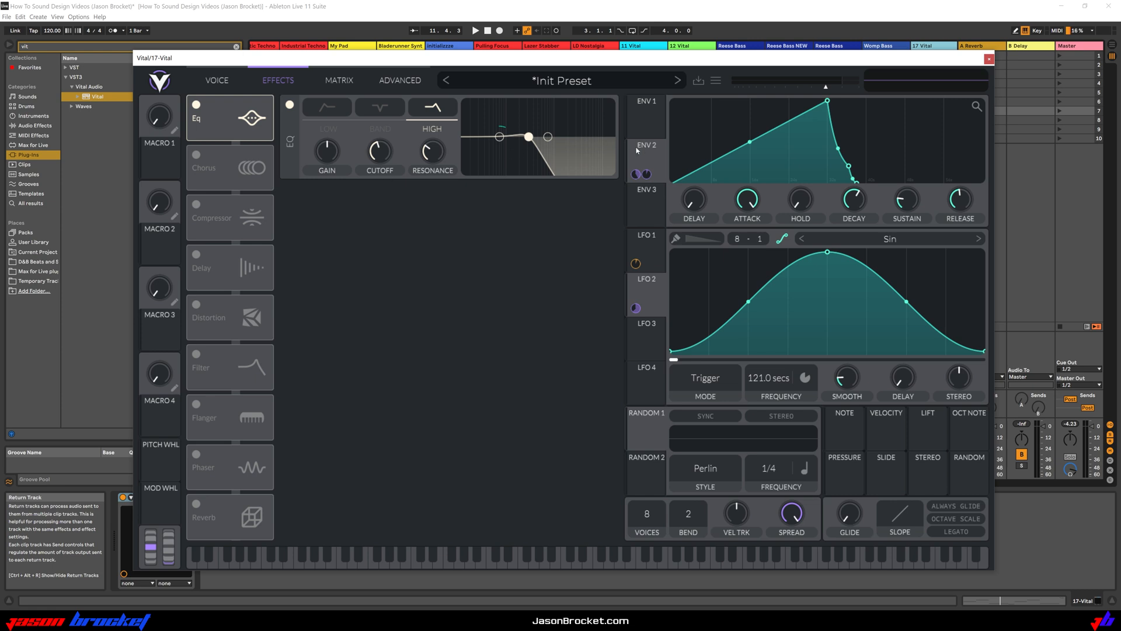
key("space")
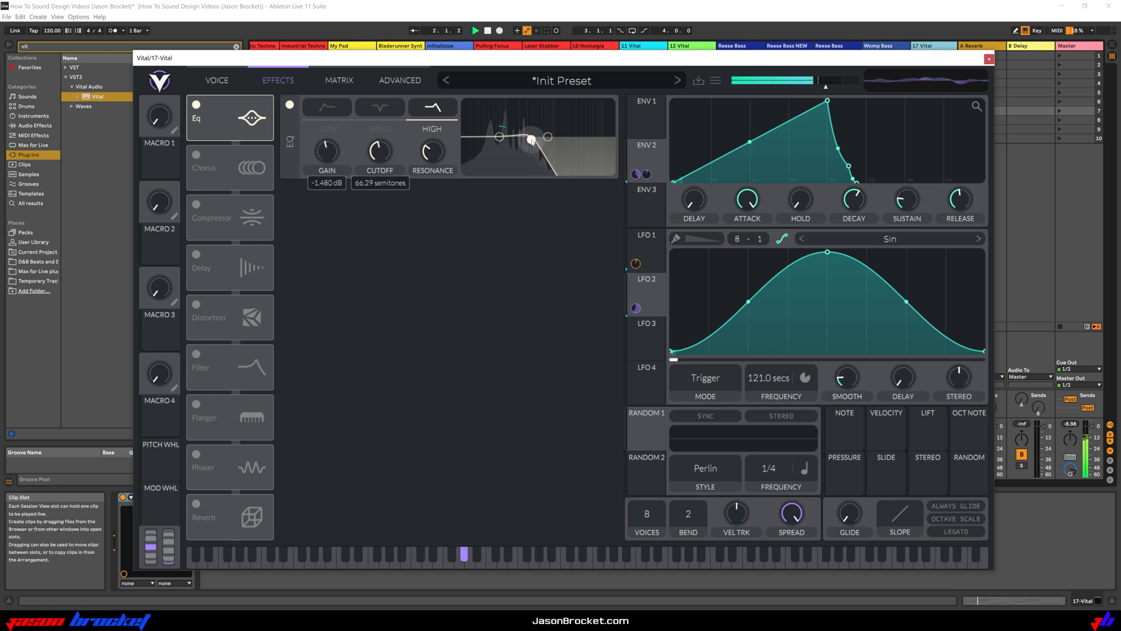
mouse_move(432, 157)
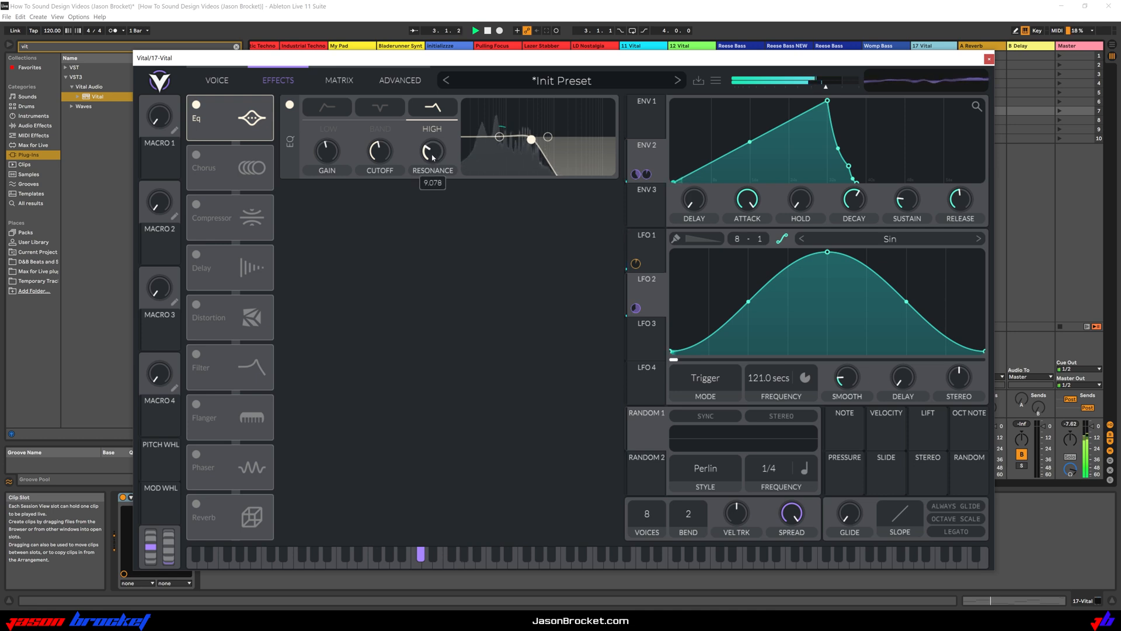
scroll(434, 165, "up", 2)
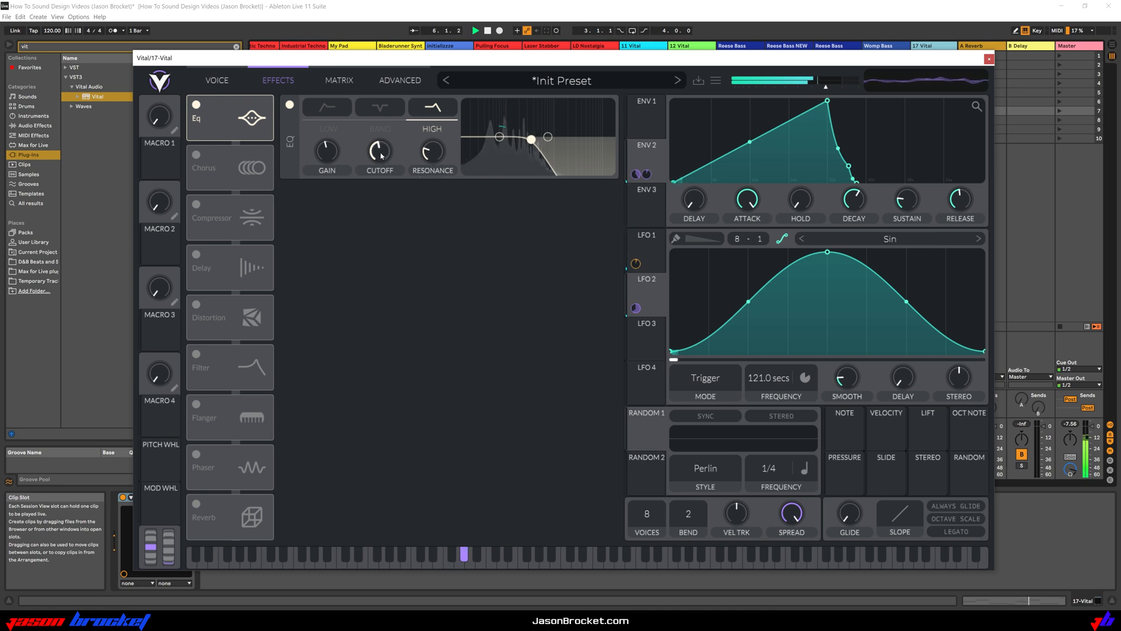
left_click_drag(380, 156, 383, 156)
key("space")
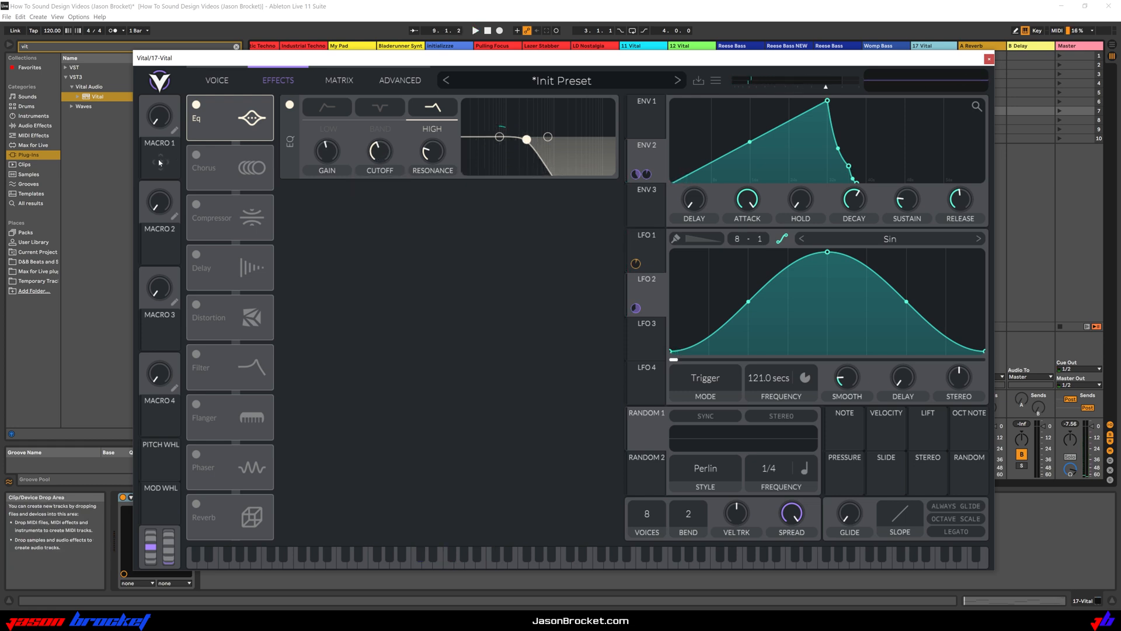
Modulate the EQ cutoff with Macro 1 at an amount of 10.82 and audition a sweep of the macro
left_click_drag(161, 162, 383, 159)
key("space")
mouse_move(381, 183)
left_mouse_down()
mouse_move(381, 171)
mouse_move(382, 186)
left_mouse_up()
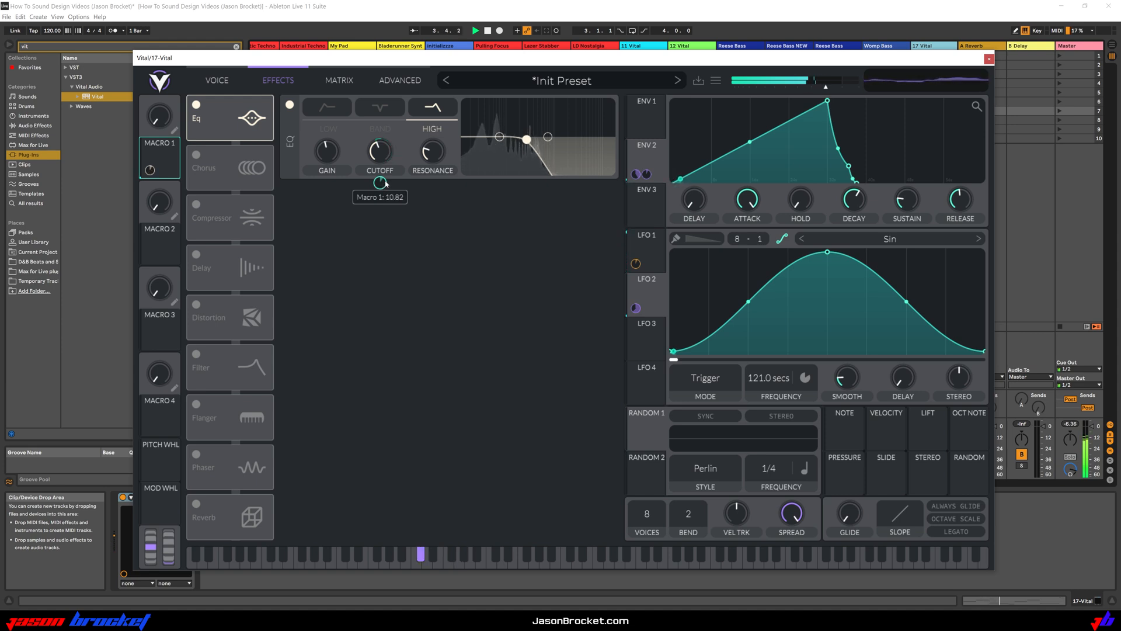
left_click_drag(164, 121, 230, 139)
key("space")
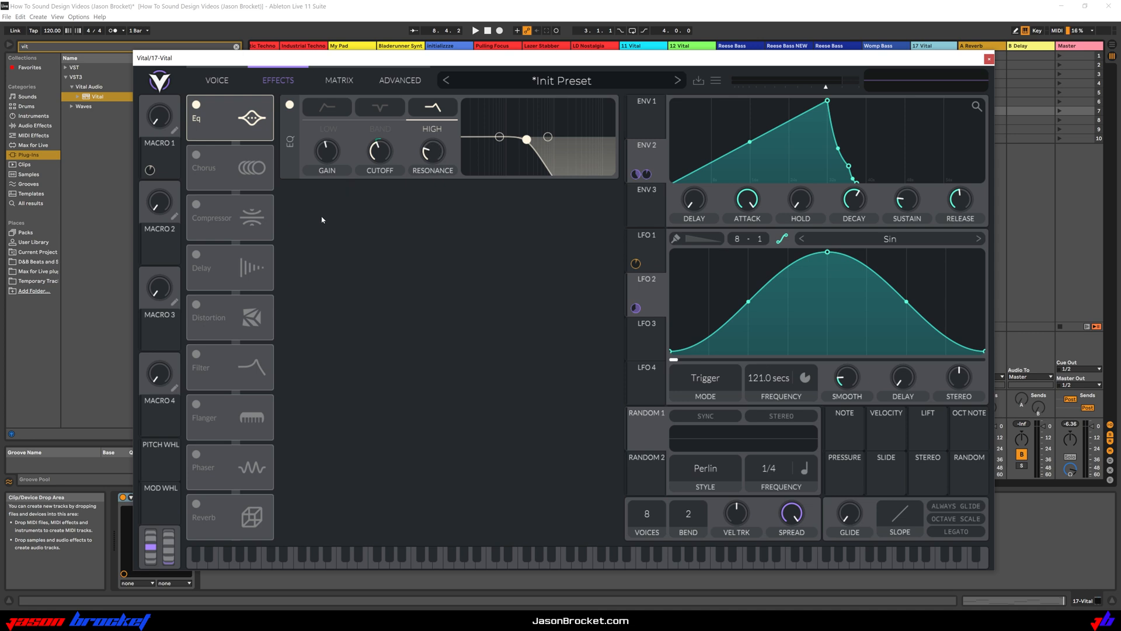
Enable the multiband compressor, raise its low-band lower threshold during playback and reduce the synth's output volume slightly
left_click(224, 219)
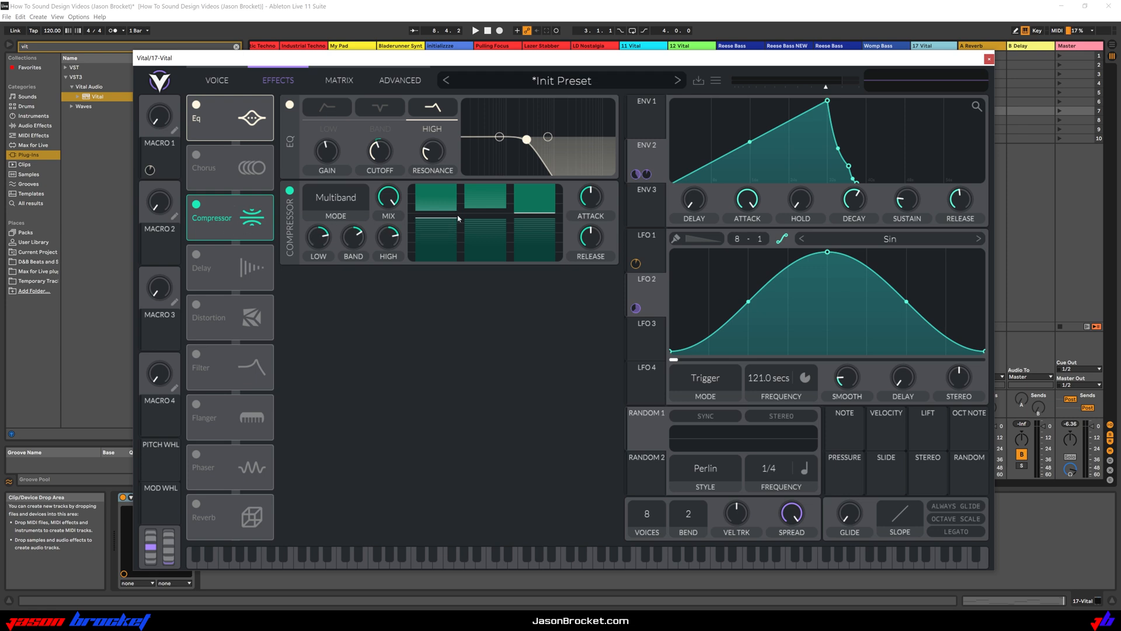
key("space")
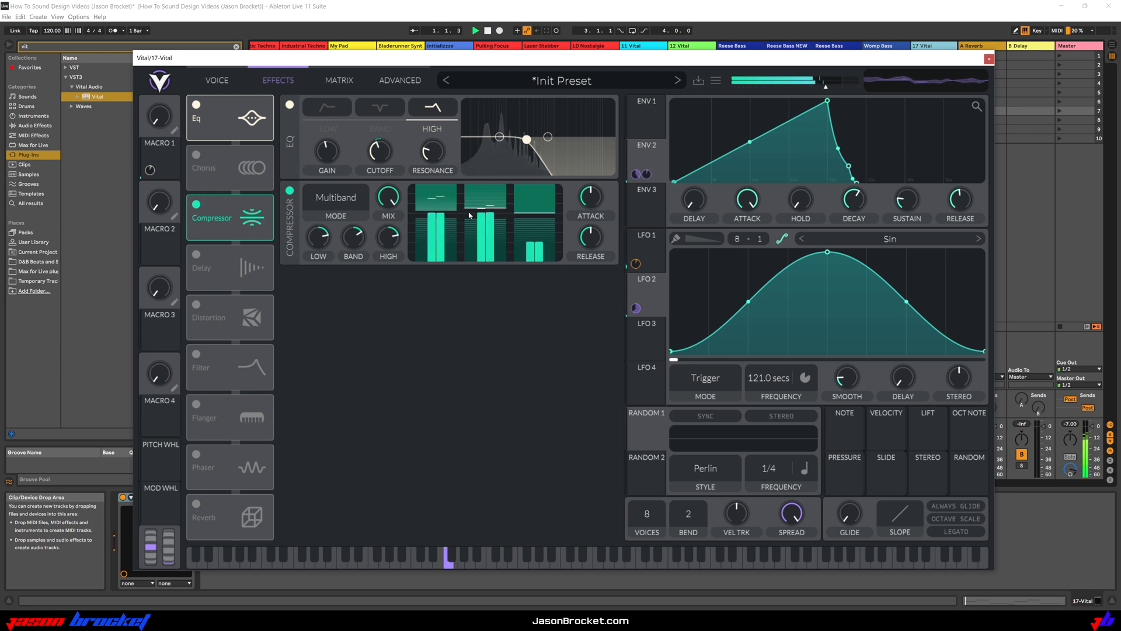
left_click_drag(449, 220, 453, 201)
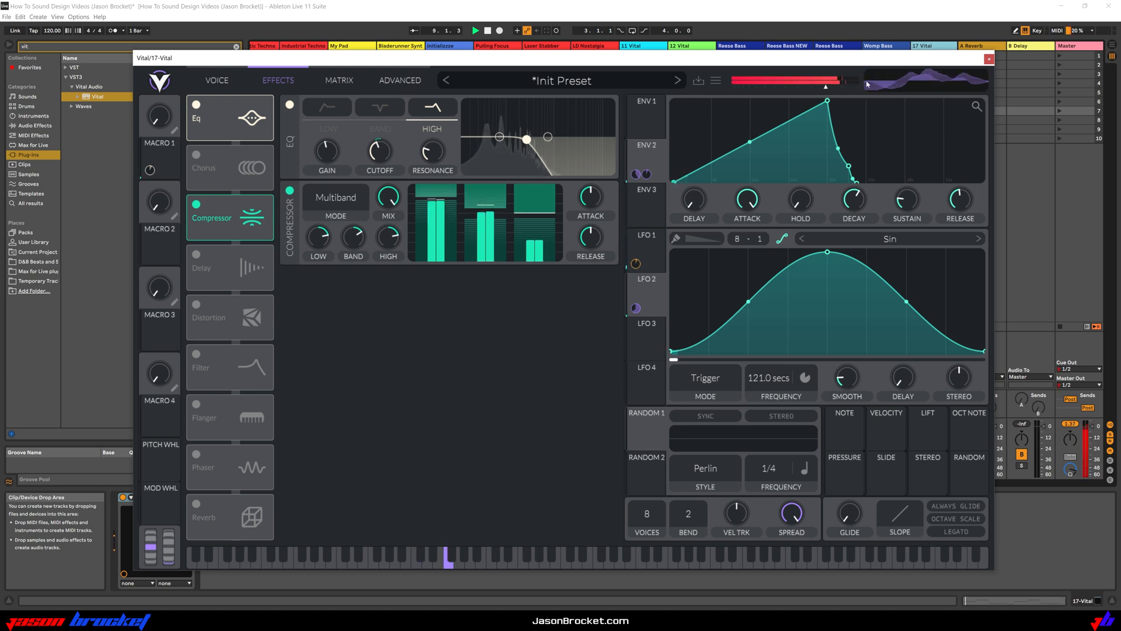
left_click_drag(826, 89, 821, 87)
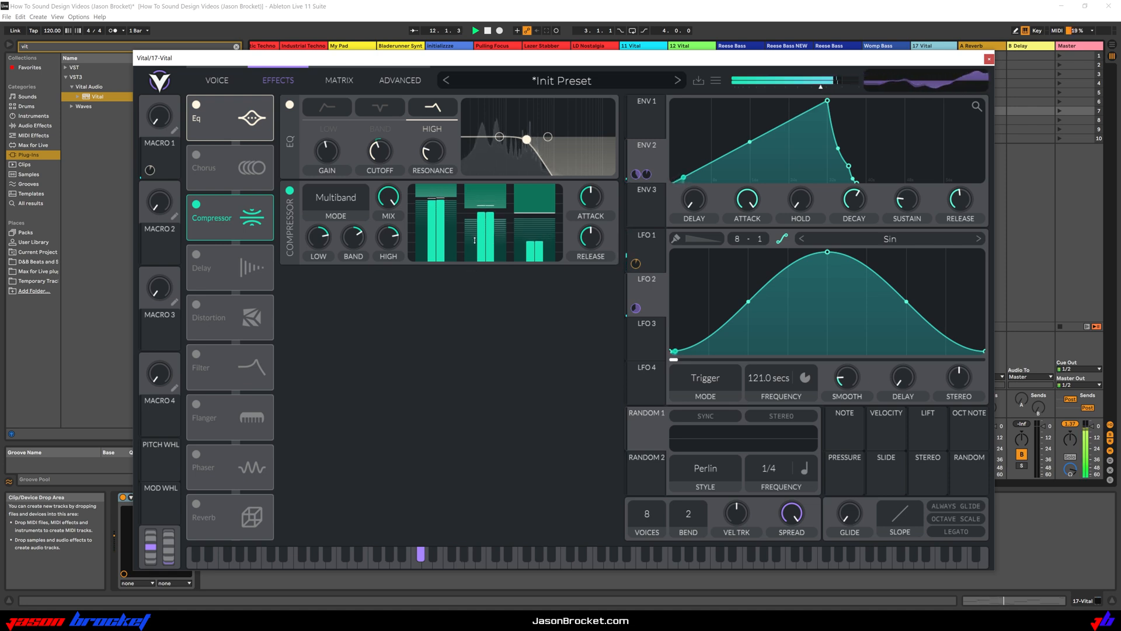
Lower the compressor's mid-band thresholds and raise its high-band thresholds while auditioning the clip
mouse_move(499, 217)
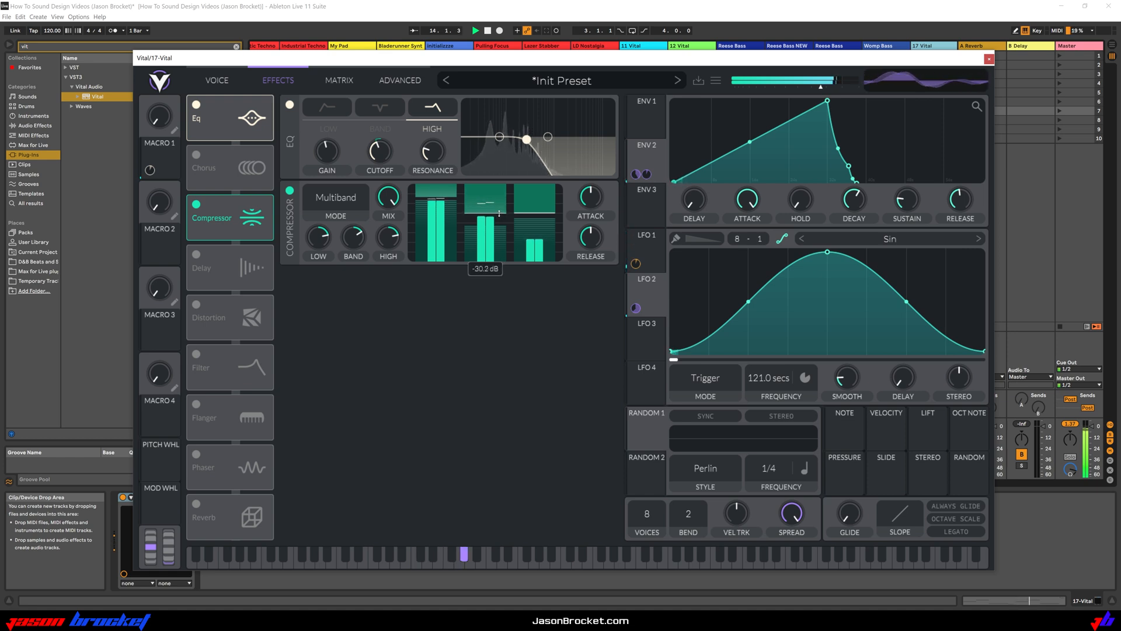
left_click_drag(498, 214, 503, 221)
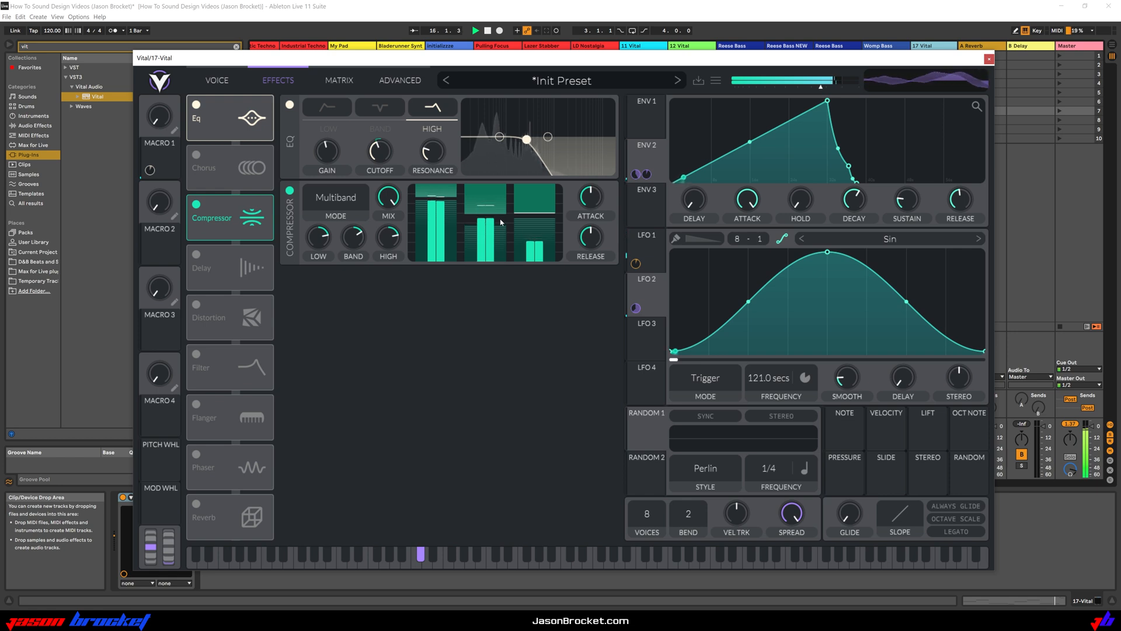
left_click_drag(500, 215, 501, 218)
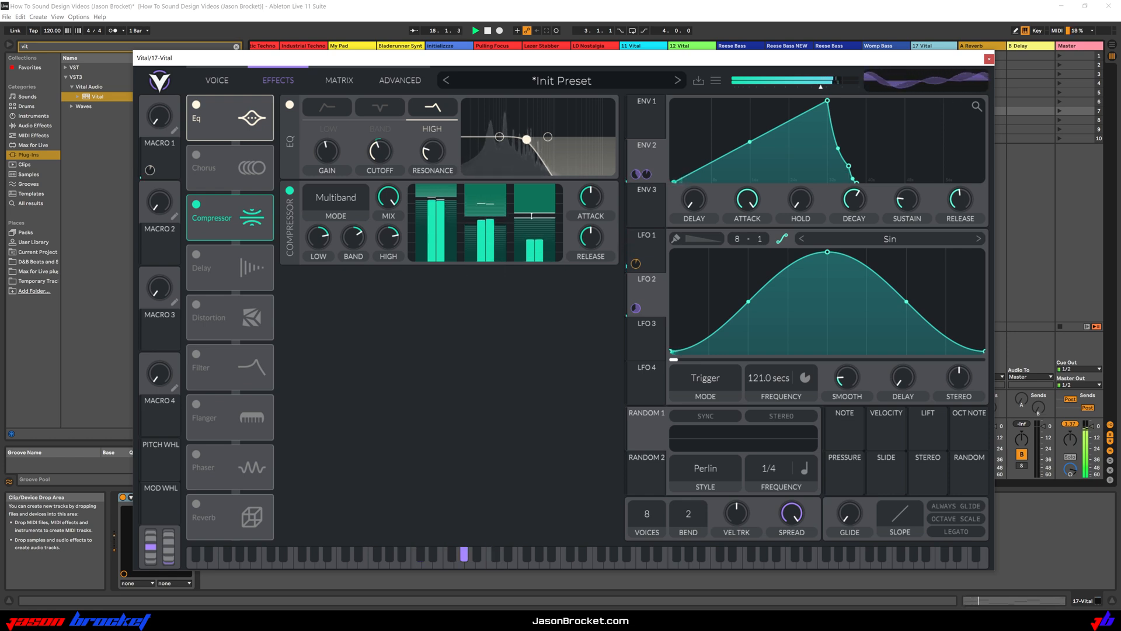
mouse_move(531, 215)
left_mouse_down()
mouse_move(539, 195)
mouse_move(539, 205)
left_mouse_up()
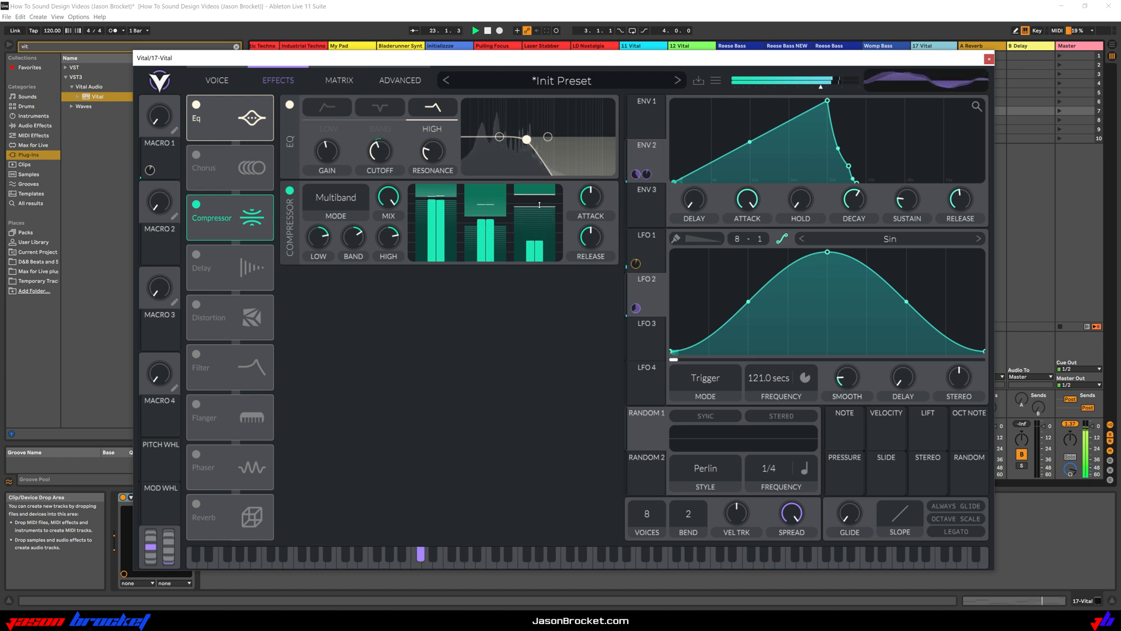
key("space")
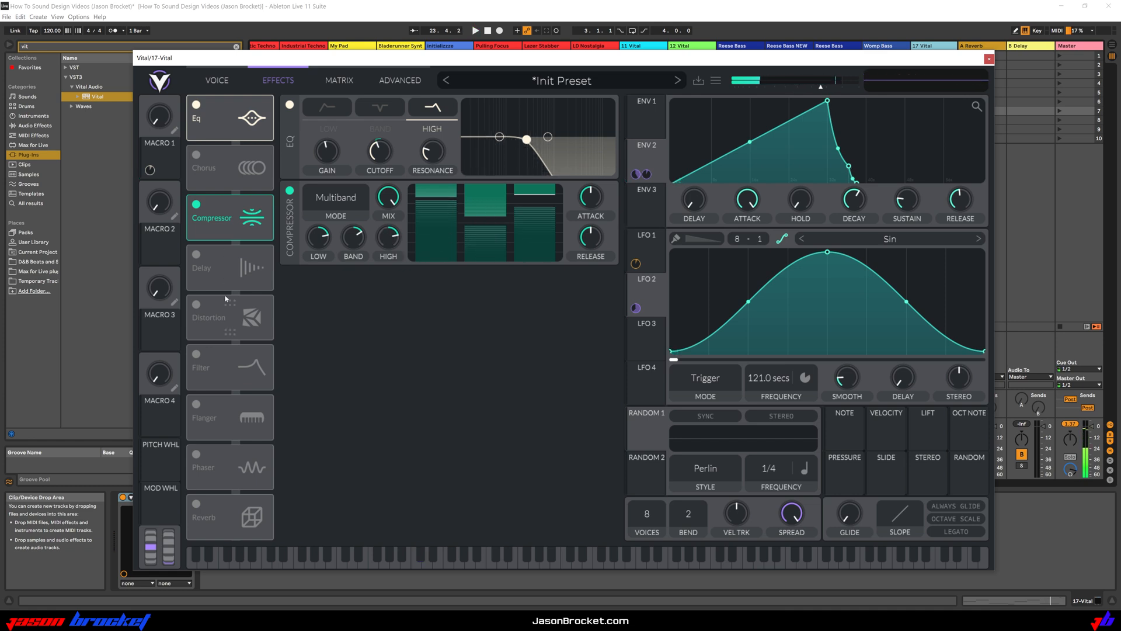
Enable the Distortion effect with the Hard Clip type and audition it on the clip
left_click(197, 304)
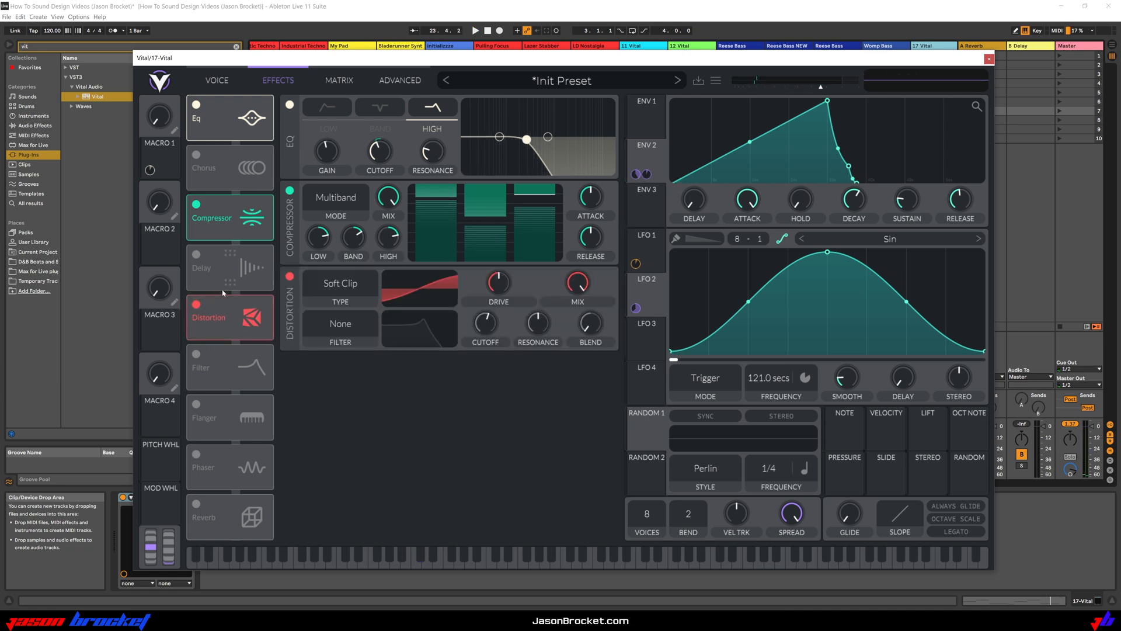
key("space")
left_click(330, 285)
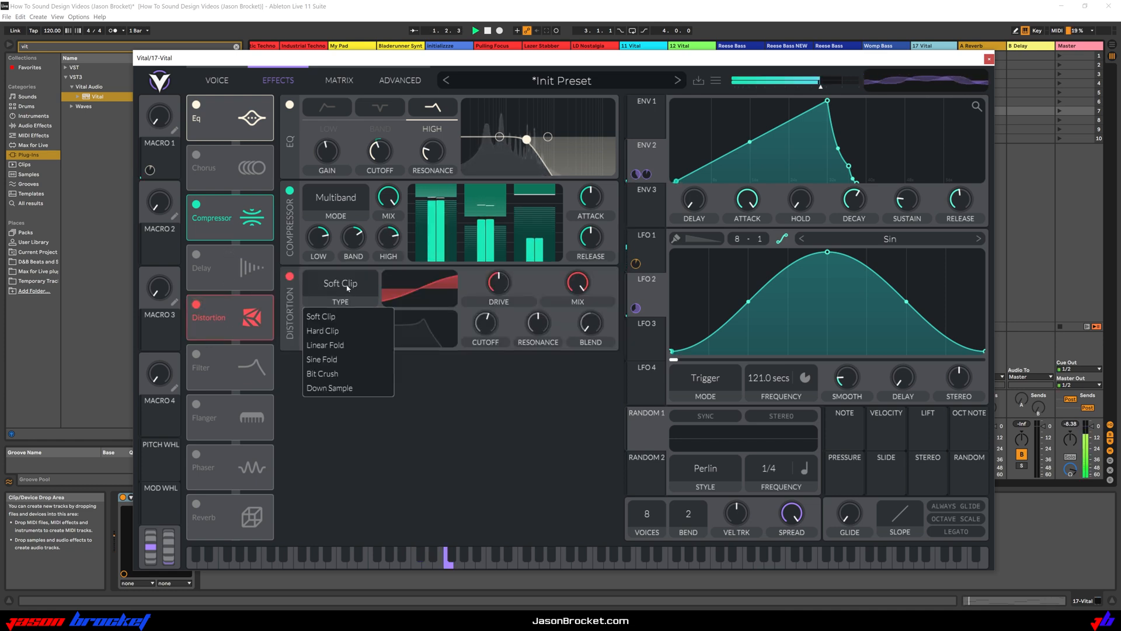
left_click(335, 328)
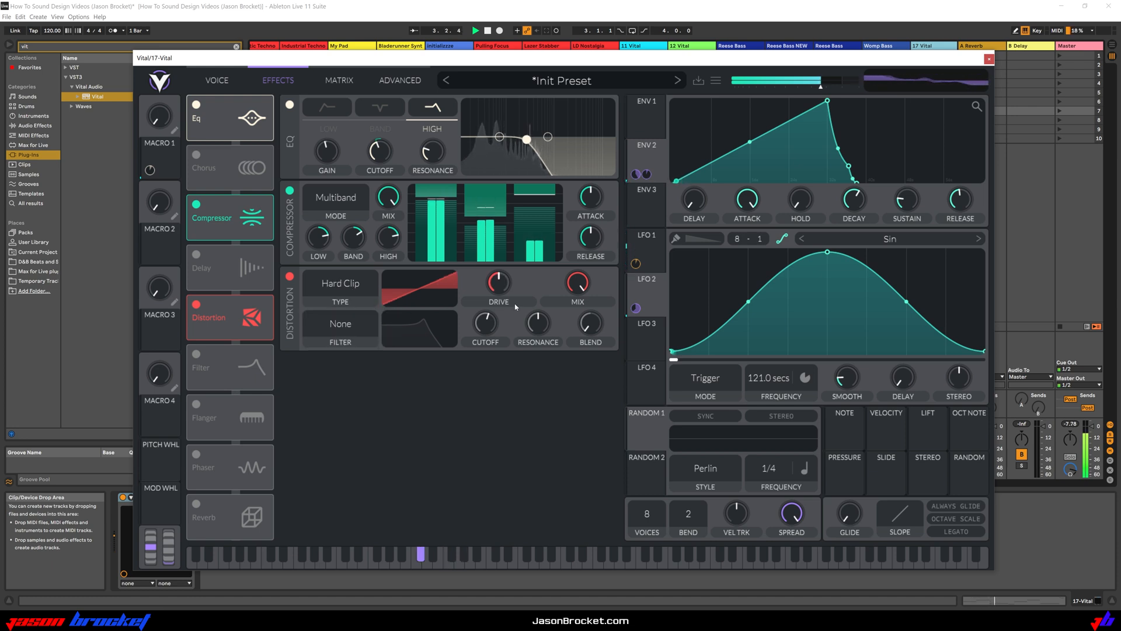
key("space")
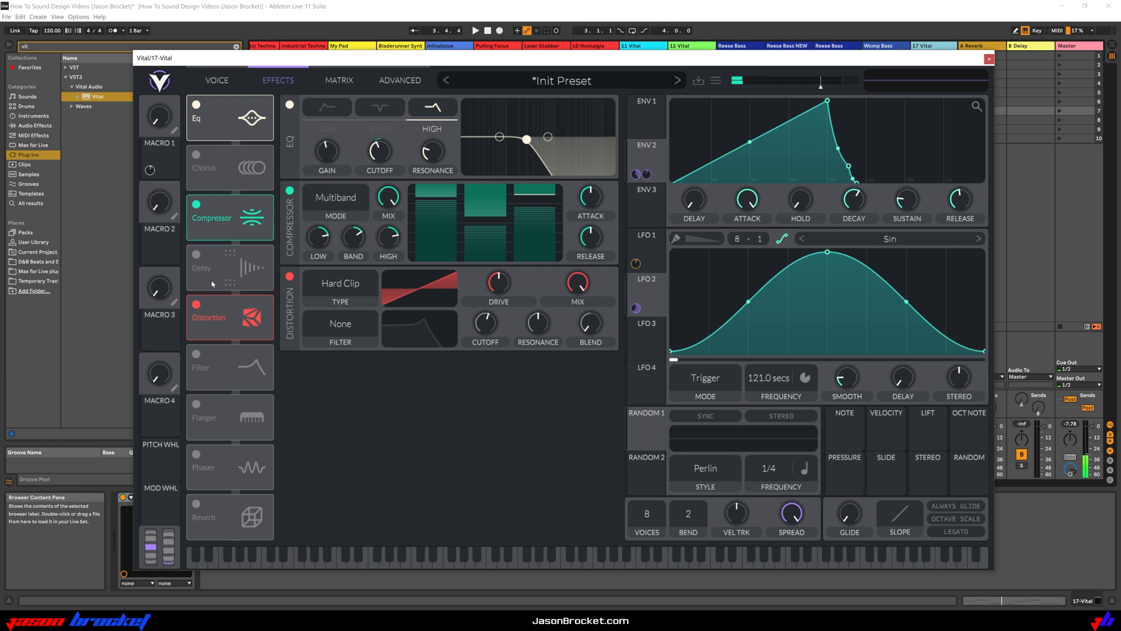
Enable the Chorus effect, place it directly after Distortion in the chain and start playback
left_click(195, 156)
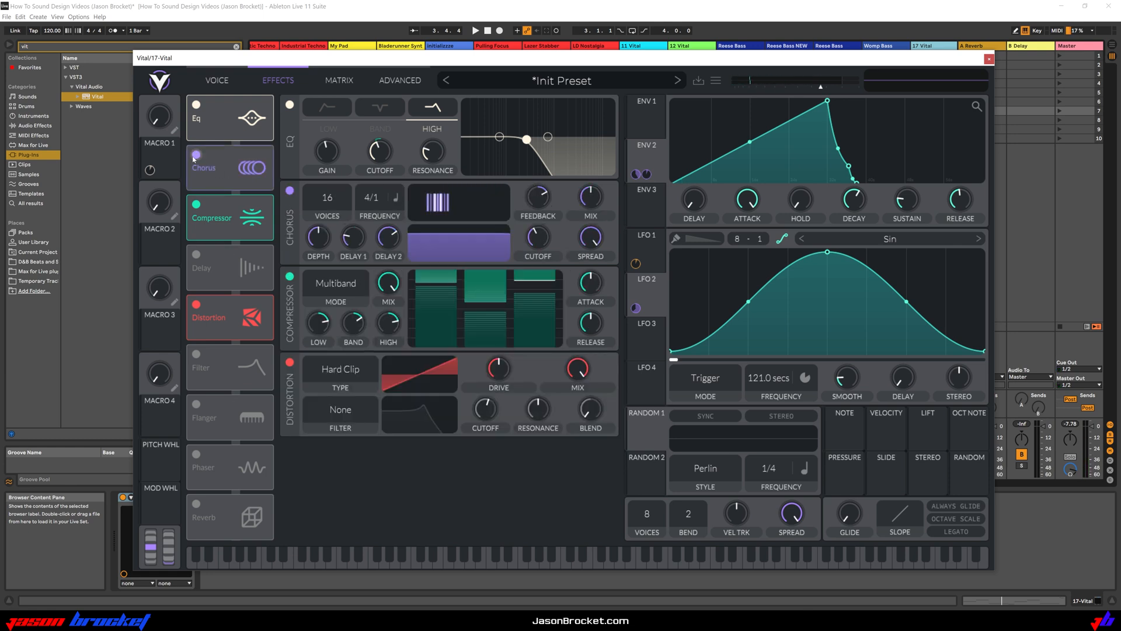
left_click_drag(221, 163, 238, 315)
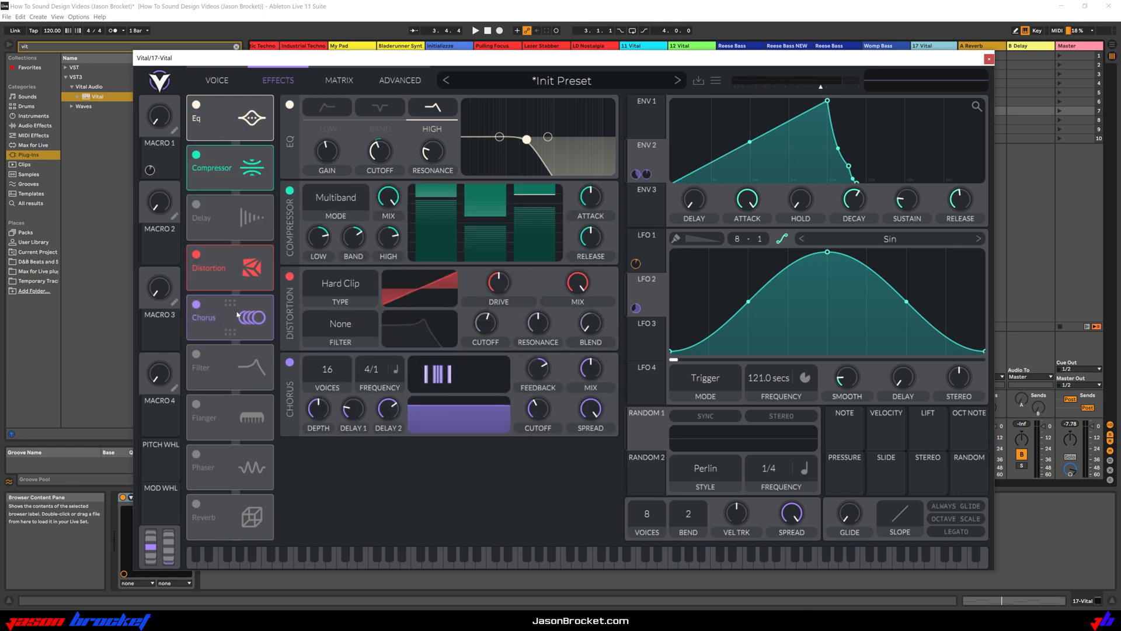
key("space")
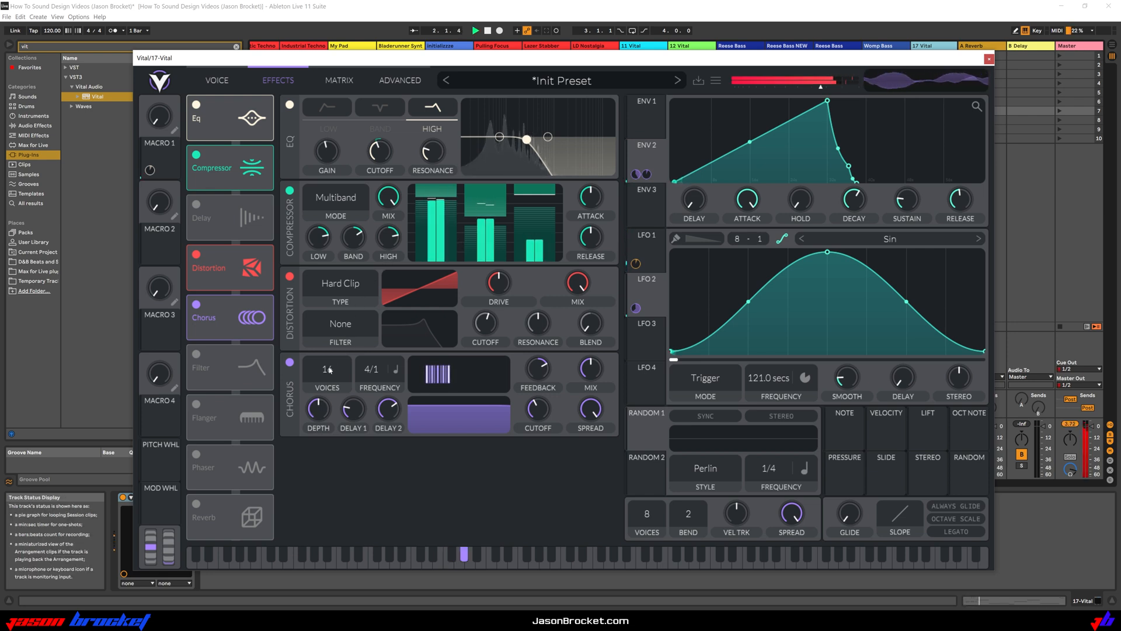
Set the chorus to 8 voices and 63.50% depth, raising Delay 1 and lowering Delay 2 to about 2.4 ms
left_click_drag(331, 395, 329, 482)
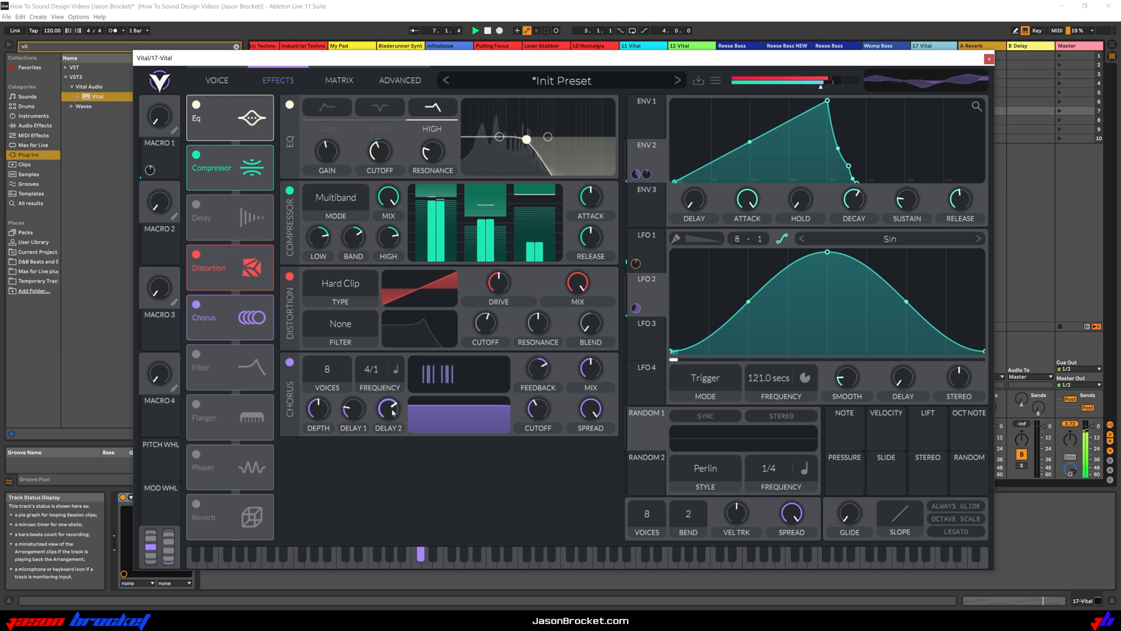
left_click_drag(356, 420, 392, 446)
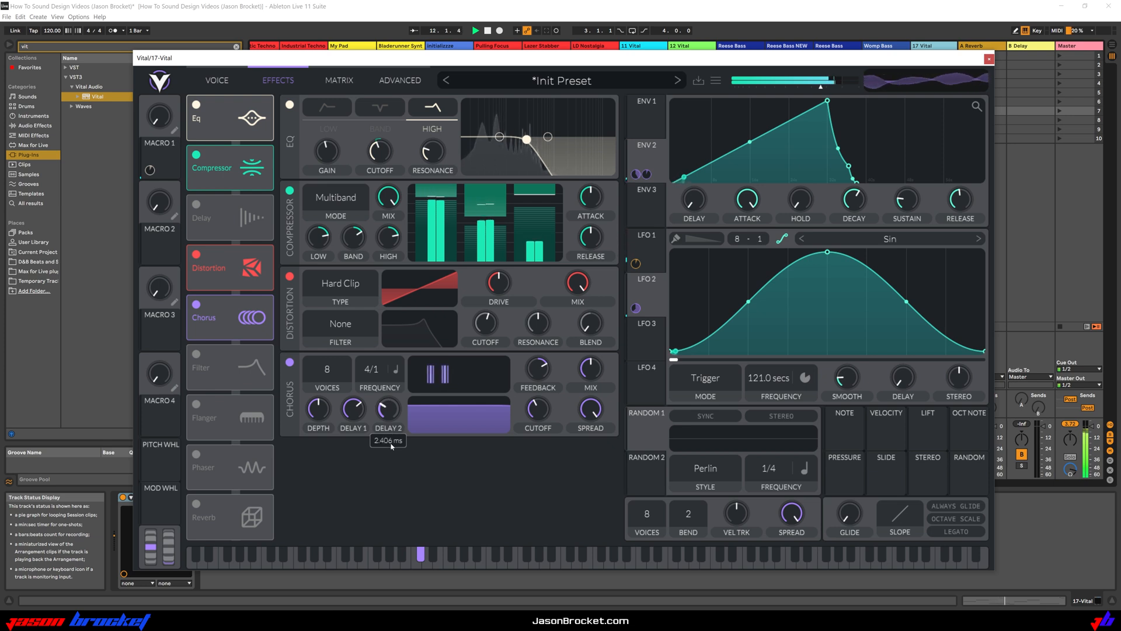
left_click_drag(392, 445, 391, 446)
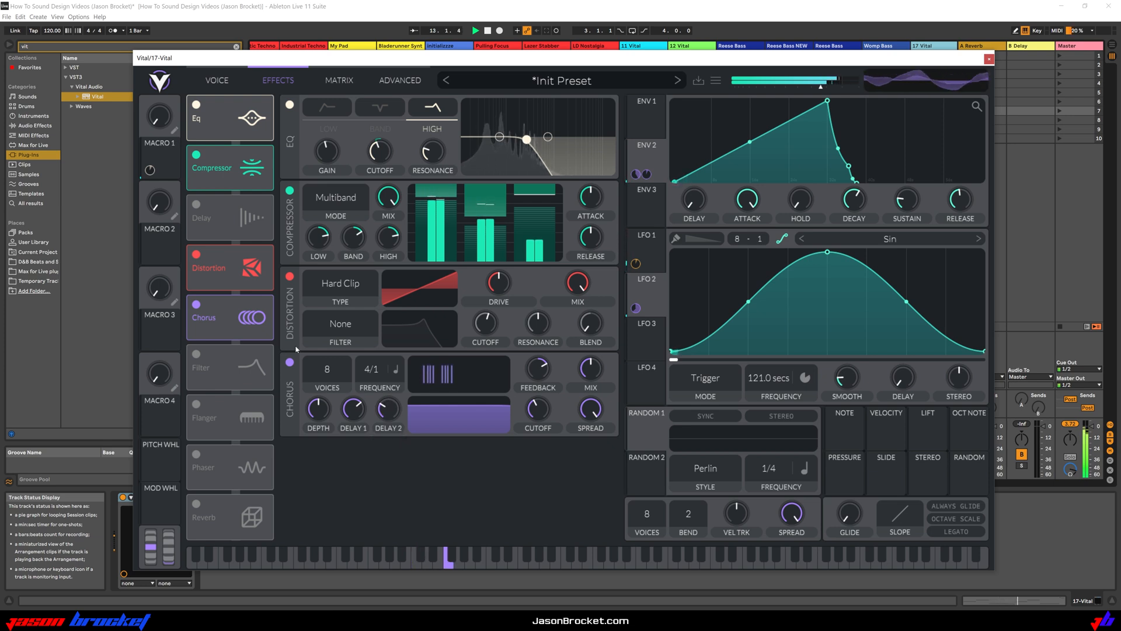
left_click_drag(319, 414, 315, 398)
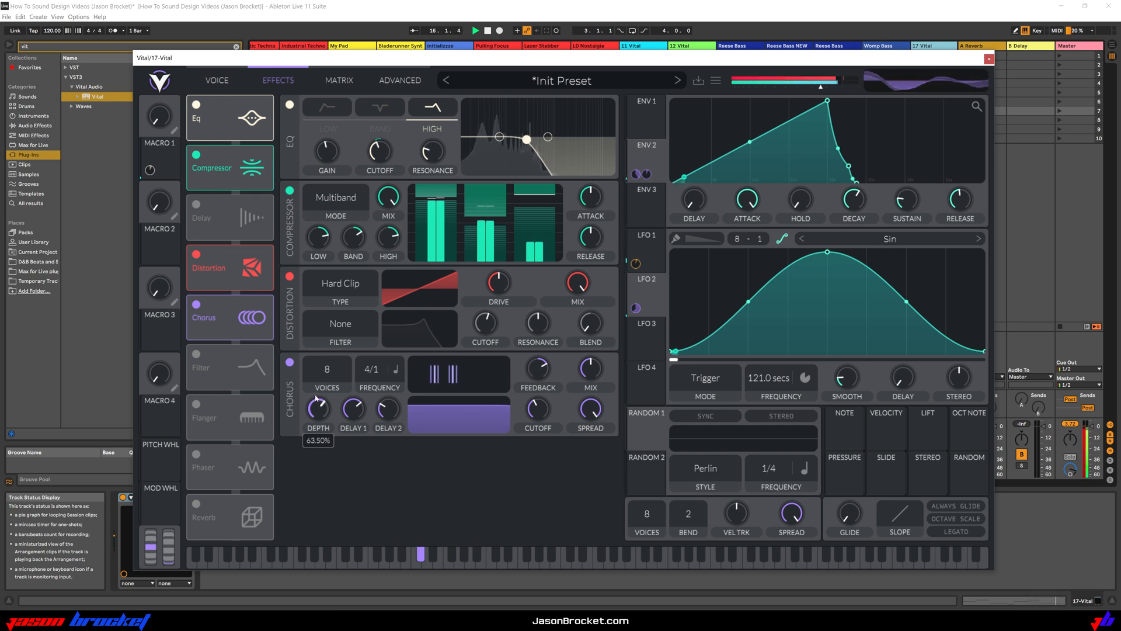
Enable the Reverb effect and lower its high-shelf cutoff and gain while auditioning the clip
key("space")
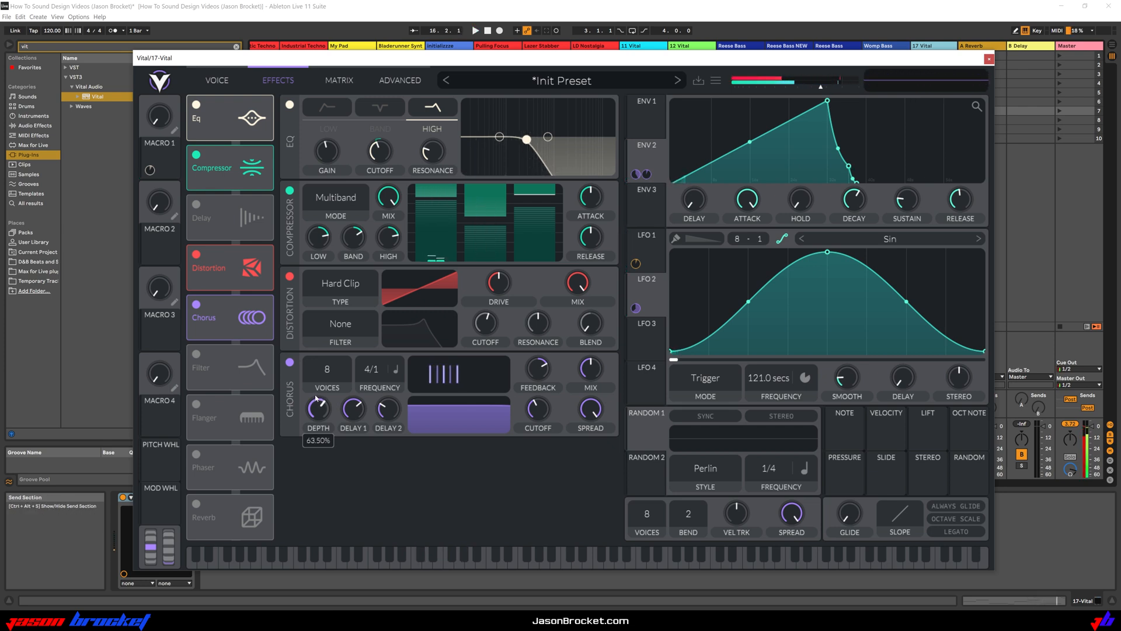
left_click(195, 505)
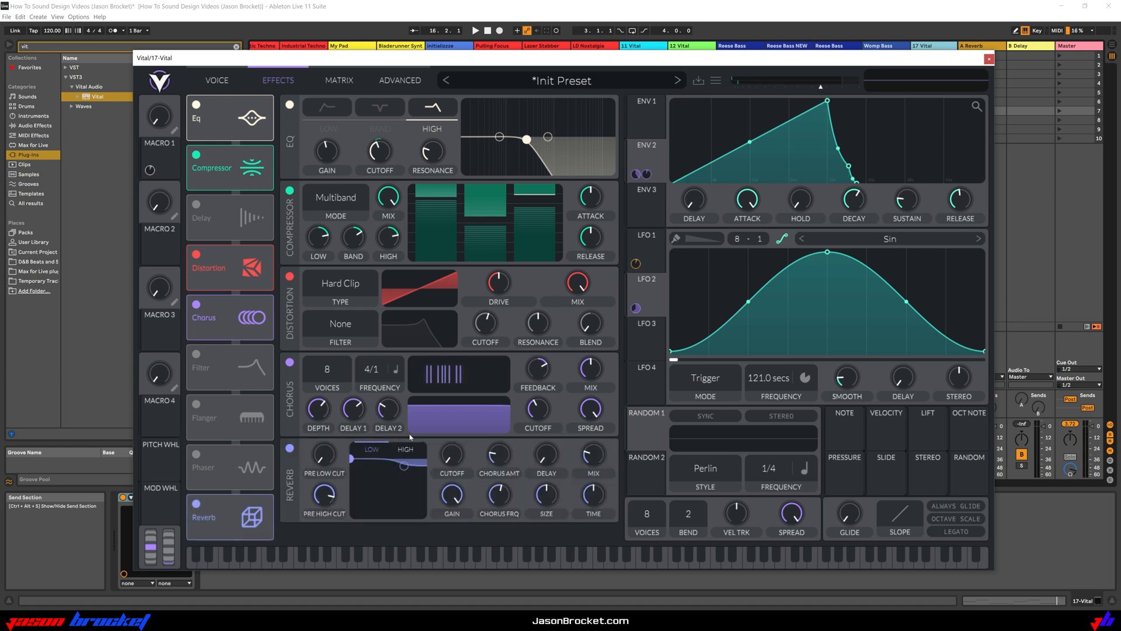
key("space")
left_click_drag(406, 467, 400, 505)
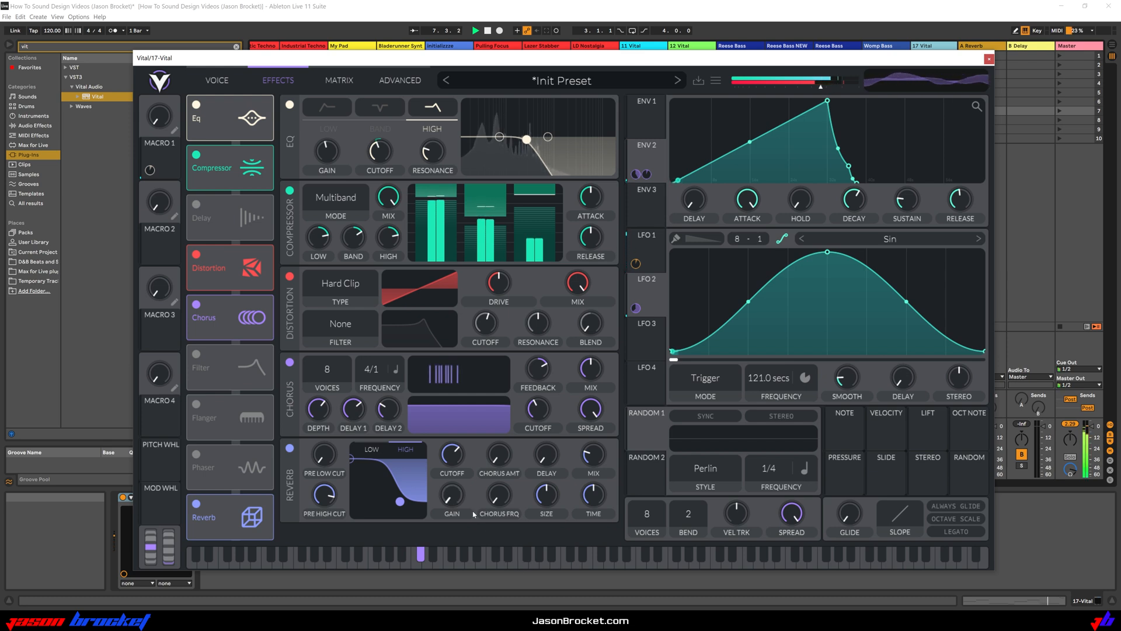
left_click_drag(451, 495, 488, 492)
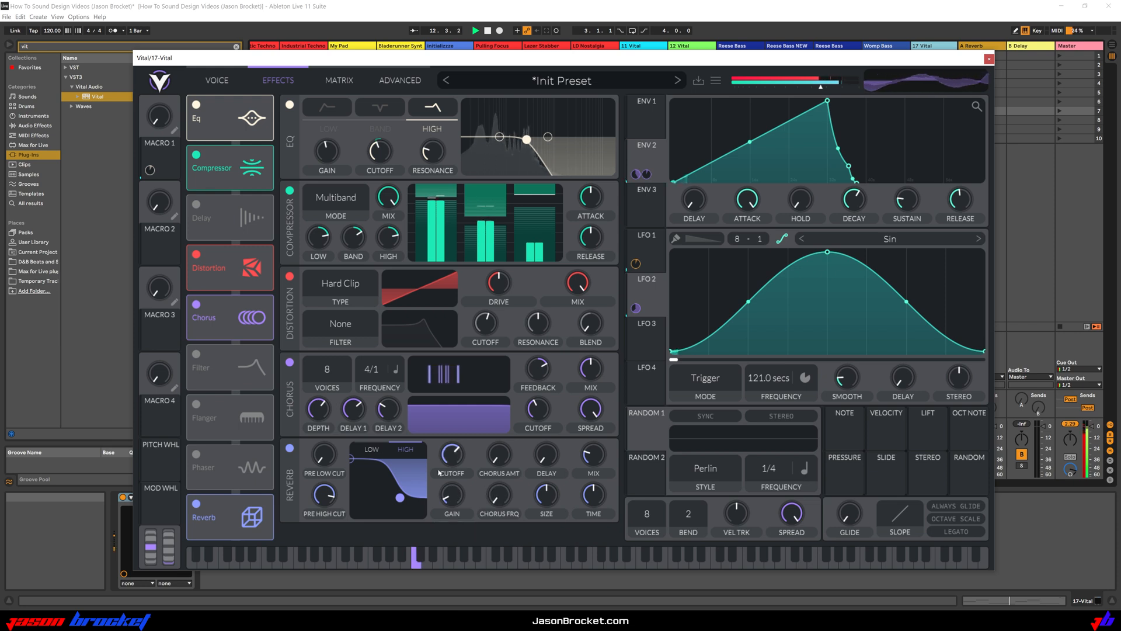
left_click(369, 449)
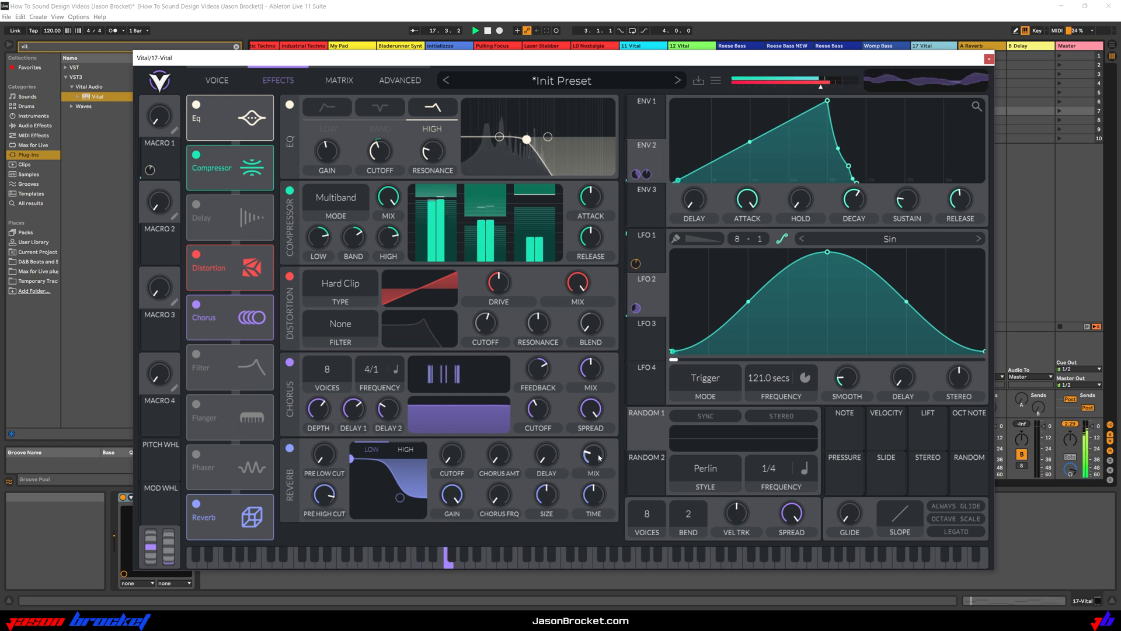
key("space")
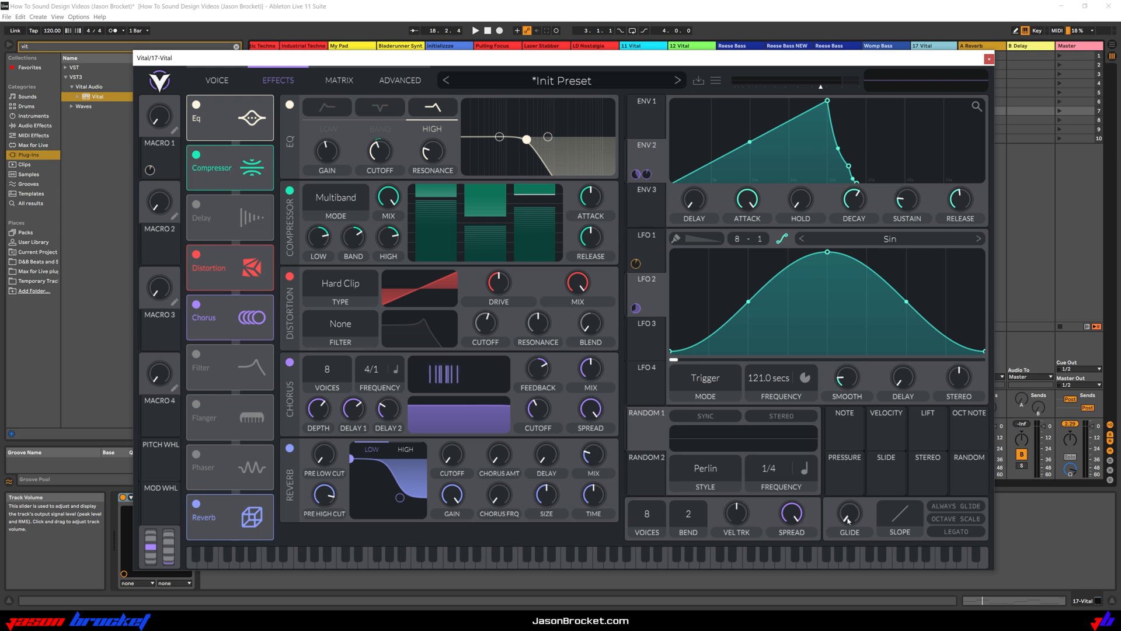
Raise the glide time during playback, trying Always Glide on and switching it back off
mouse_move(856, 516)
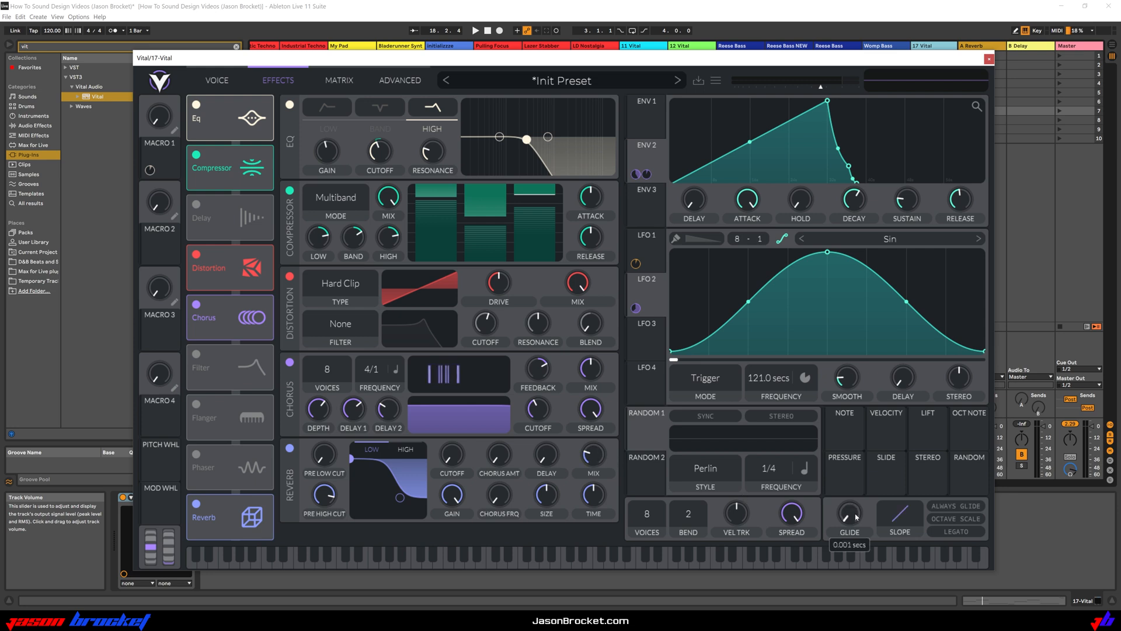
key("space")
left_click_drag(856, 515, 863, 480)
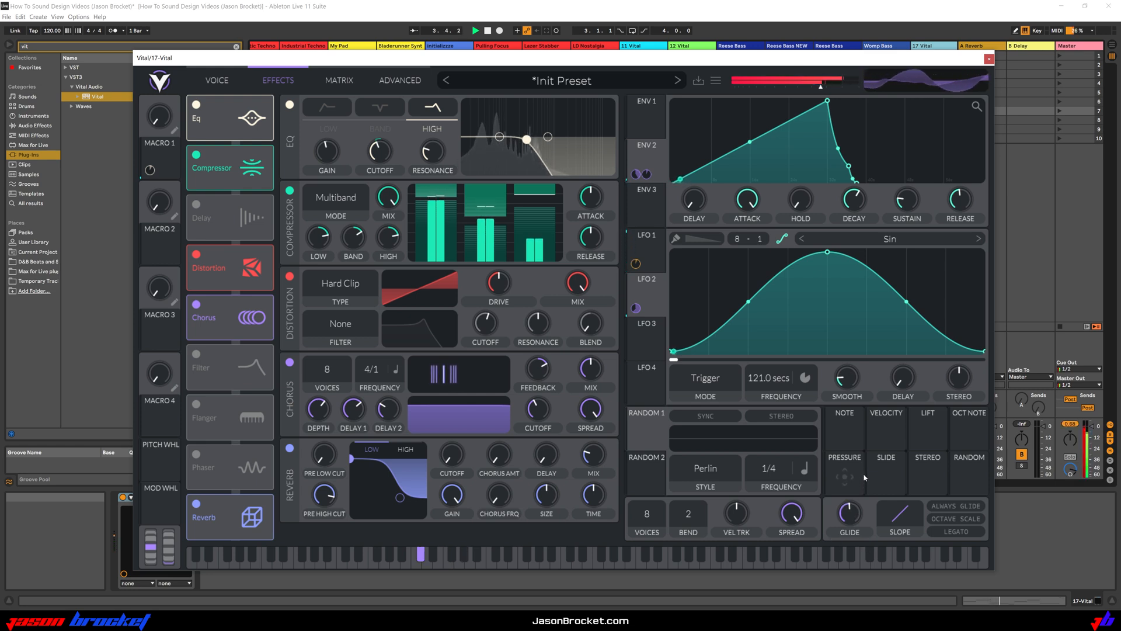
left_click(952, 506)
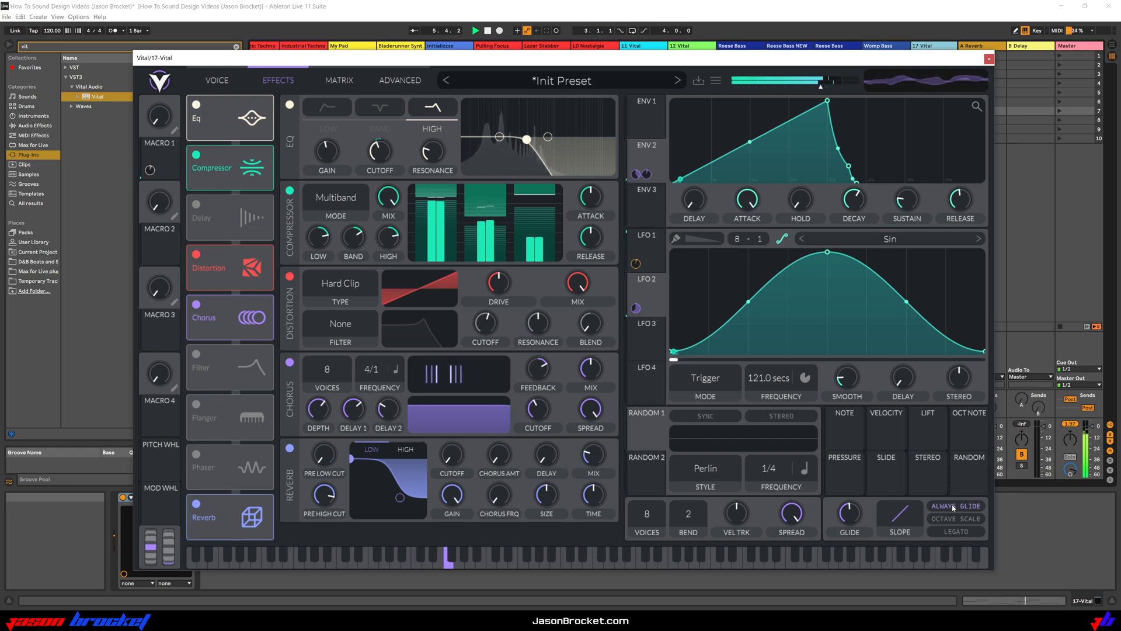
left_click(951, 505)
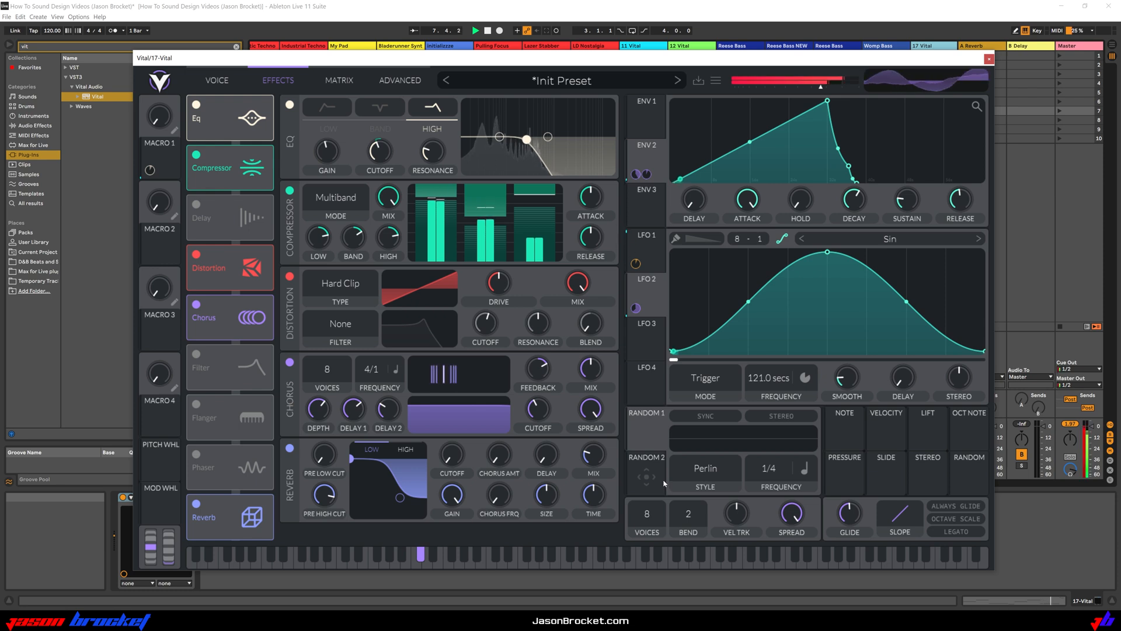
Return to the oscillator page, audition both clips on the 17 Vital track and close the synth window
left_click(216, 80)
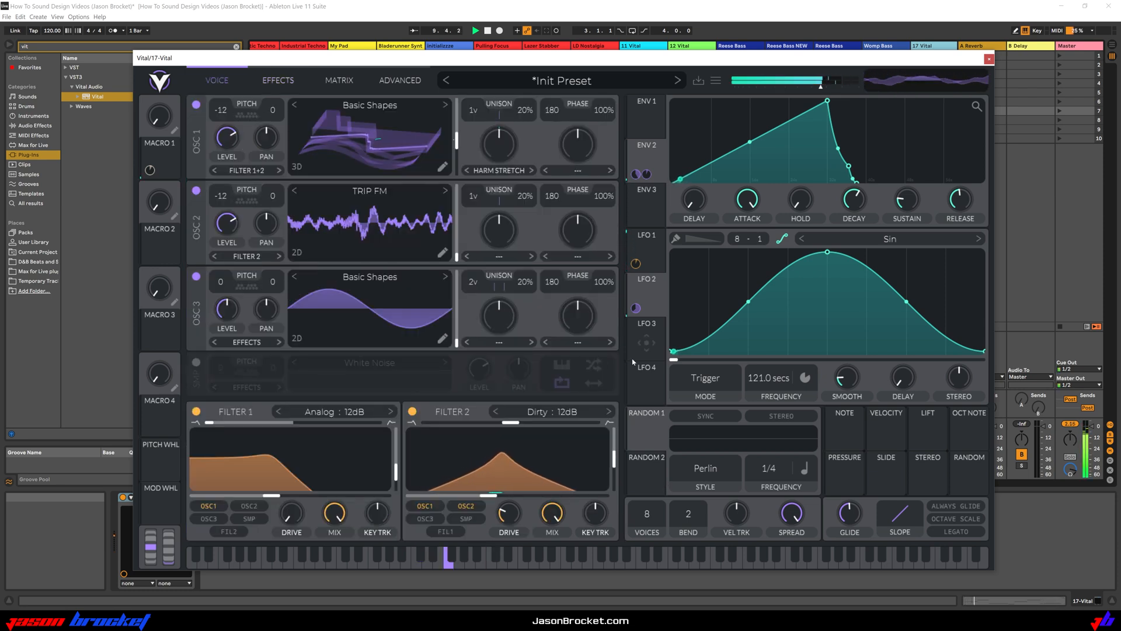
key("space")
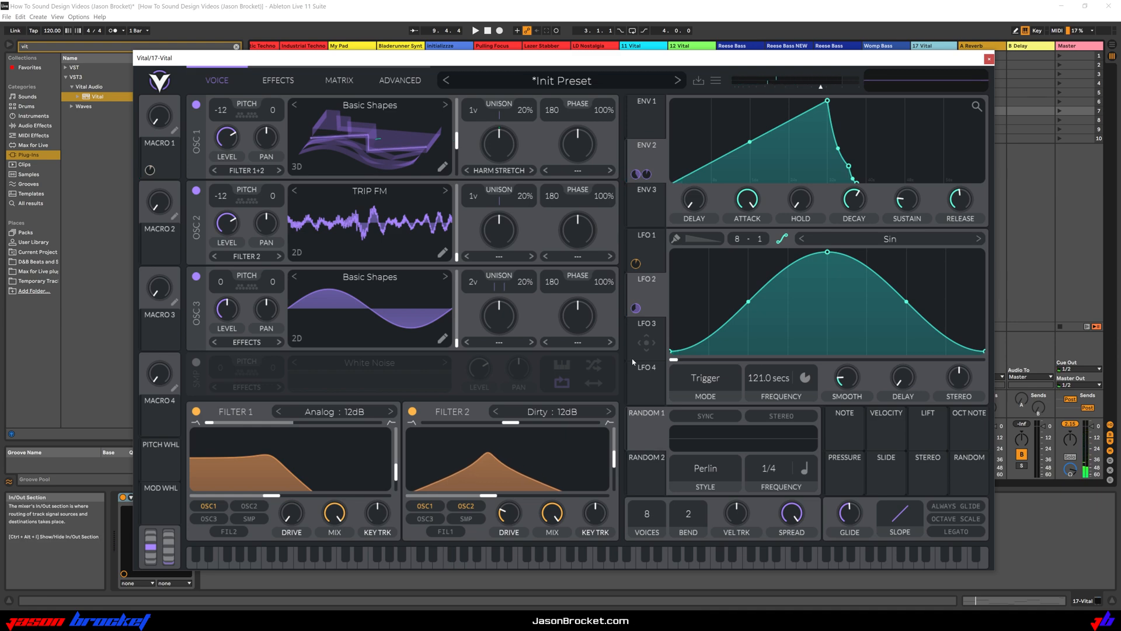
left_click_drag(937, 63, 911, 144)
left_click(915, 102)
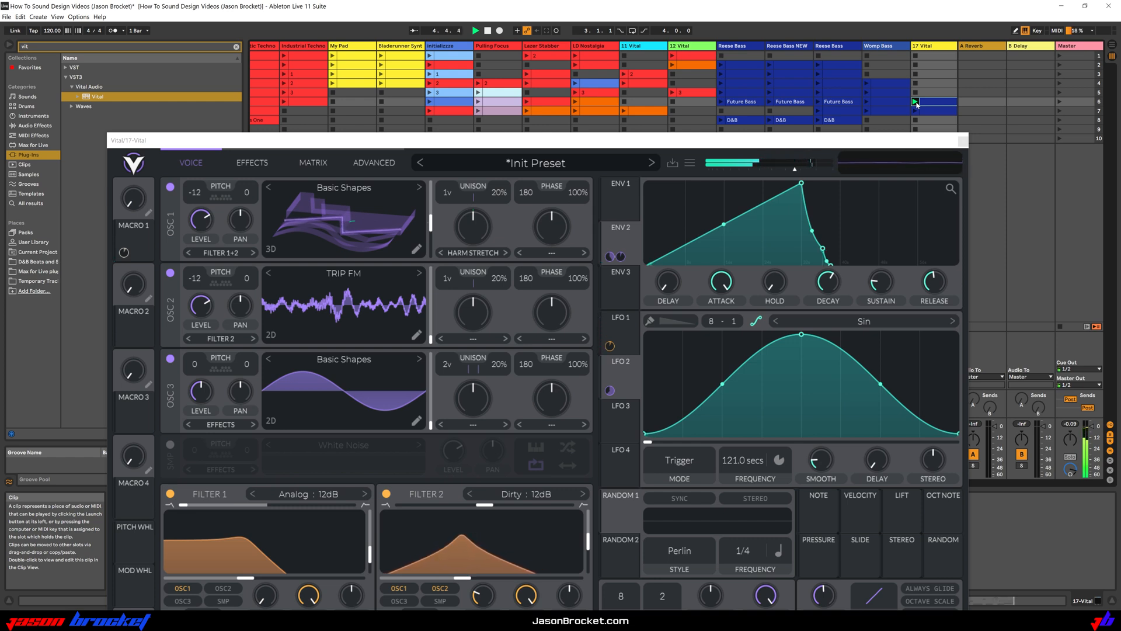
left_click(916, 111)
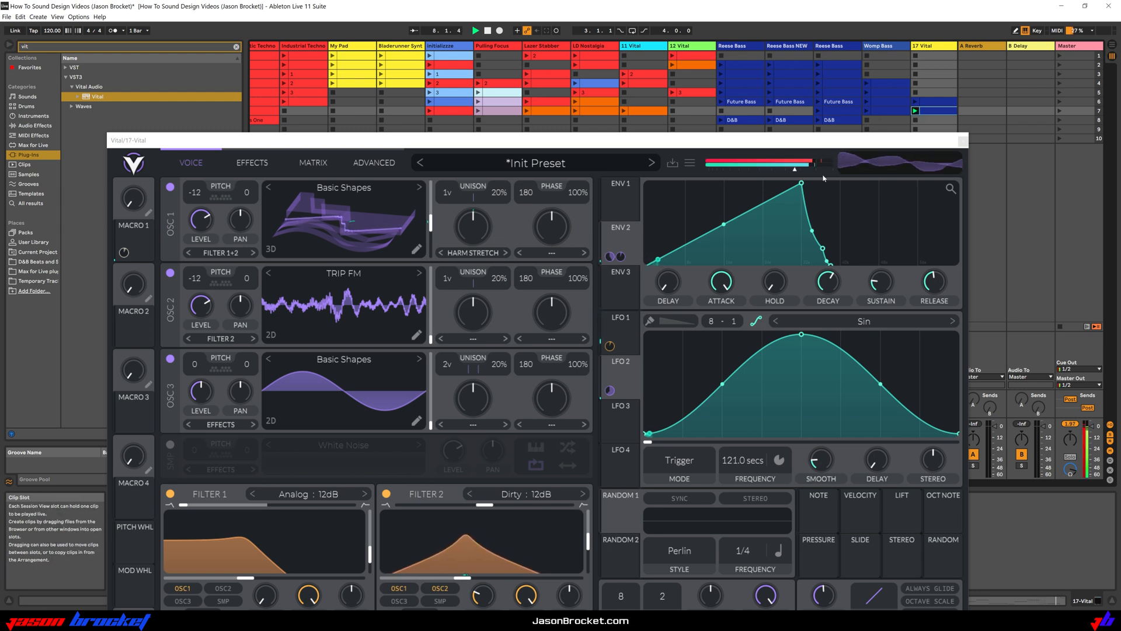
left_click(794, 169)
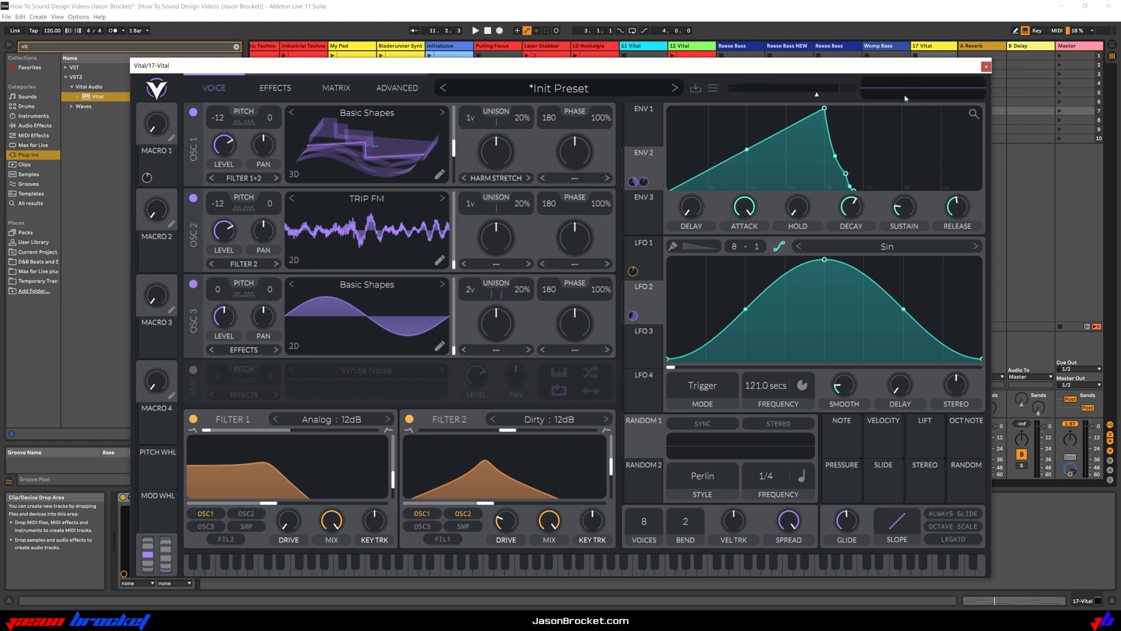
left_click(985, 67)
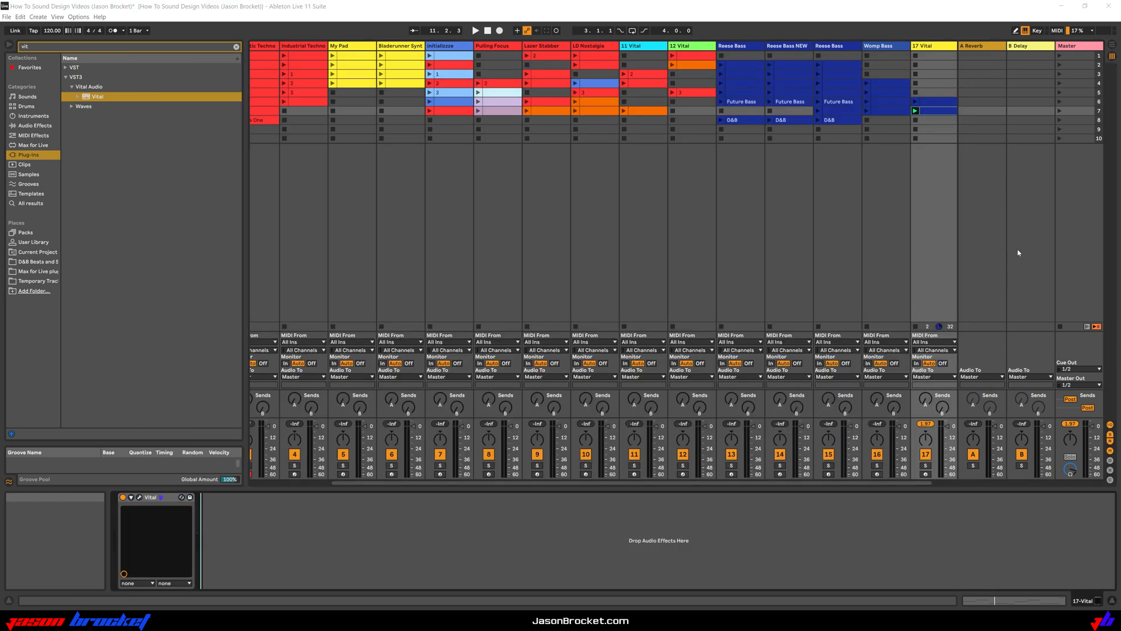
Search the audio effects for "glu" and add the Glue Compressor after Vital on the track
left_click(346, 533)
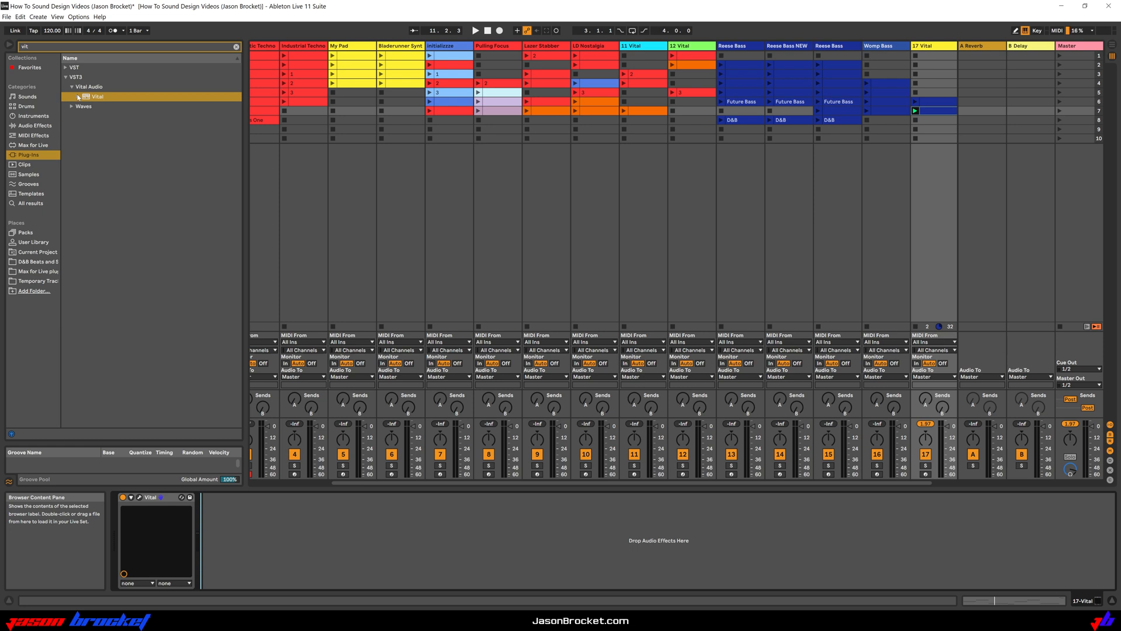
left_click(39, 130)
left_click(33, 47)
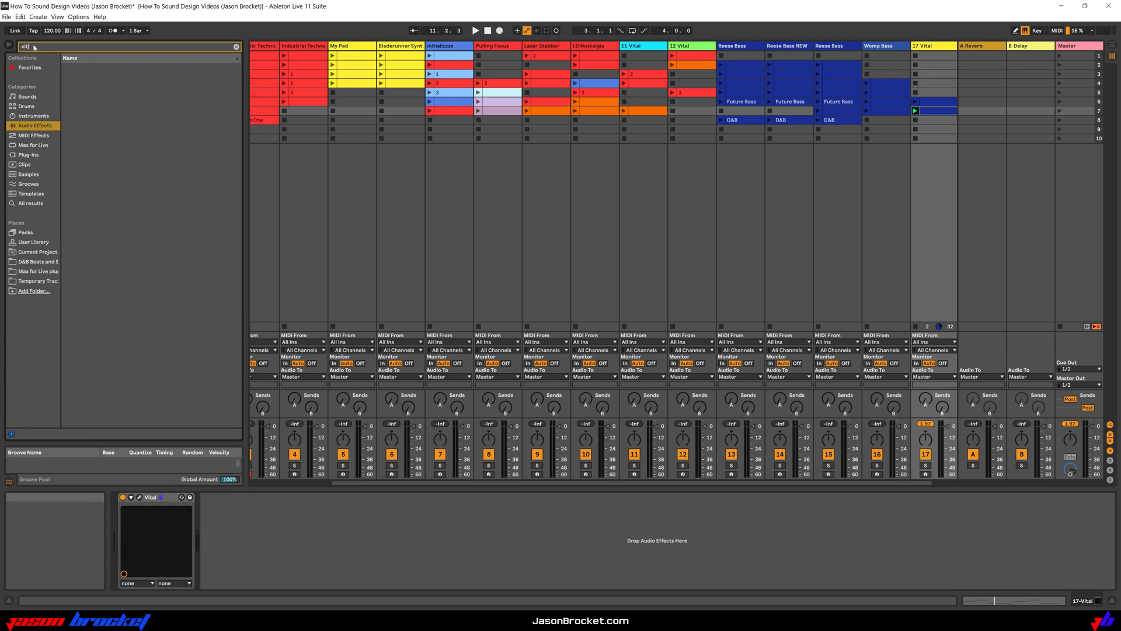
key("BackSpace")
key("BackSpace")
key("BackSpace")
type("glu")
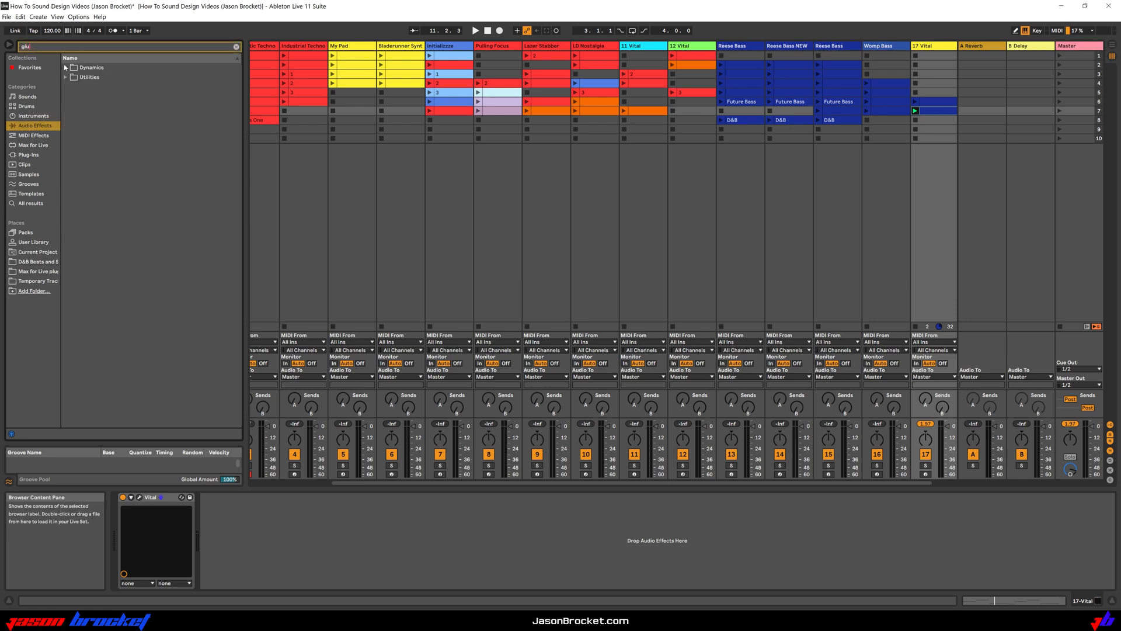
left_click(66, 68)
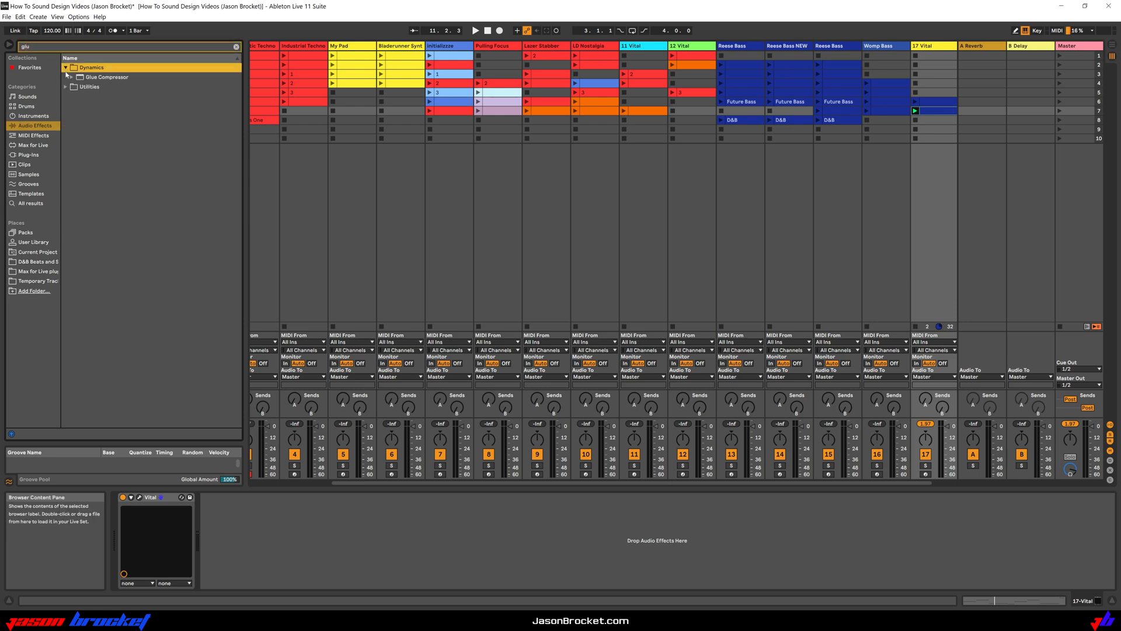
left_click_drag(80, 78, 186, 240)
left_click_drag(222, 503, 229, 517)
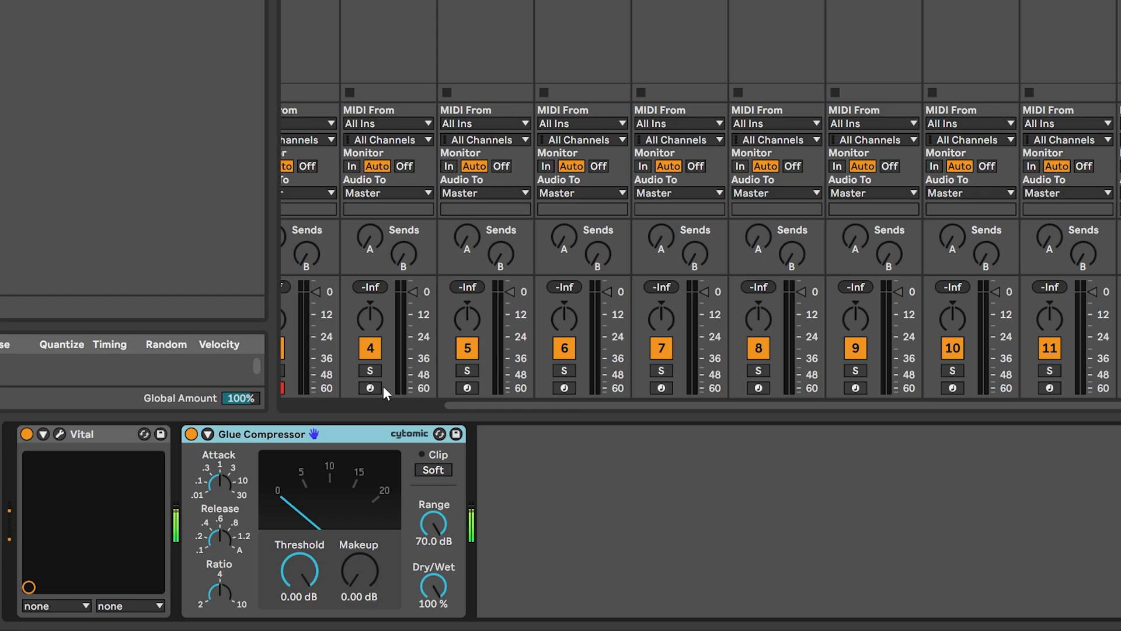
Set the Glue Compressor to -13.3 dB threshold and 6.03 dB makeup, with a longer attack and shorter release
left_click_drag(305, 571, 306, 602)
left_click_drag(357, 552, 298, 569)
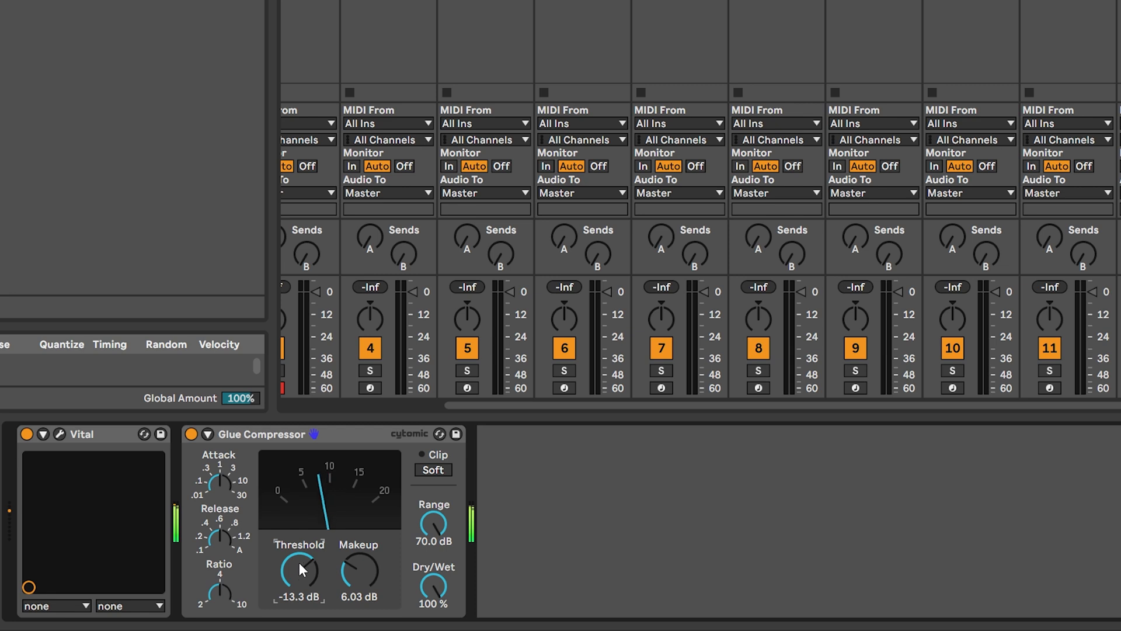
left_click_drag(226, 492, 226, 484)
left_click_drag(220, 523, 219, 524)
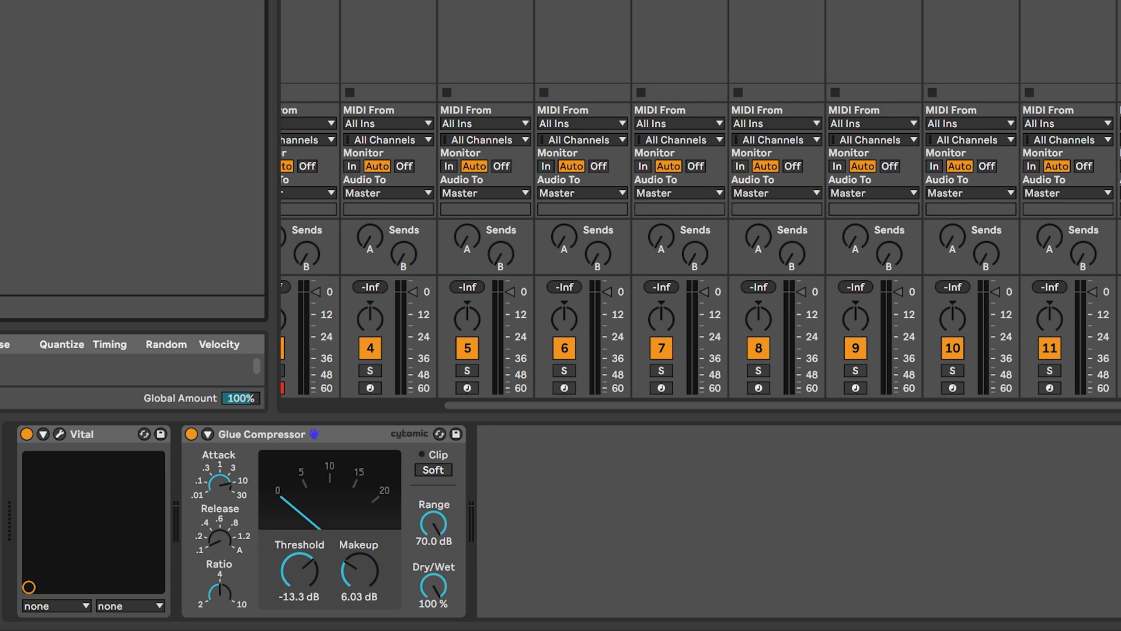
Add an Auto Filter after the Glue Compressor and make it a notch filter at 719 Hz
left_click_drag(392, 38, 581, 447)
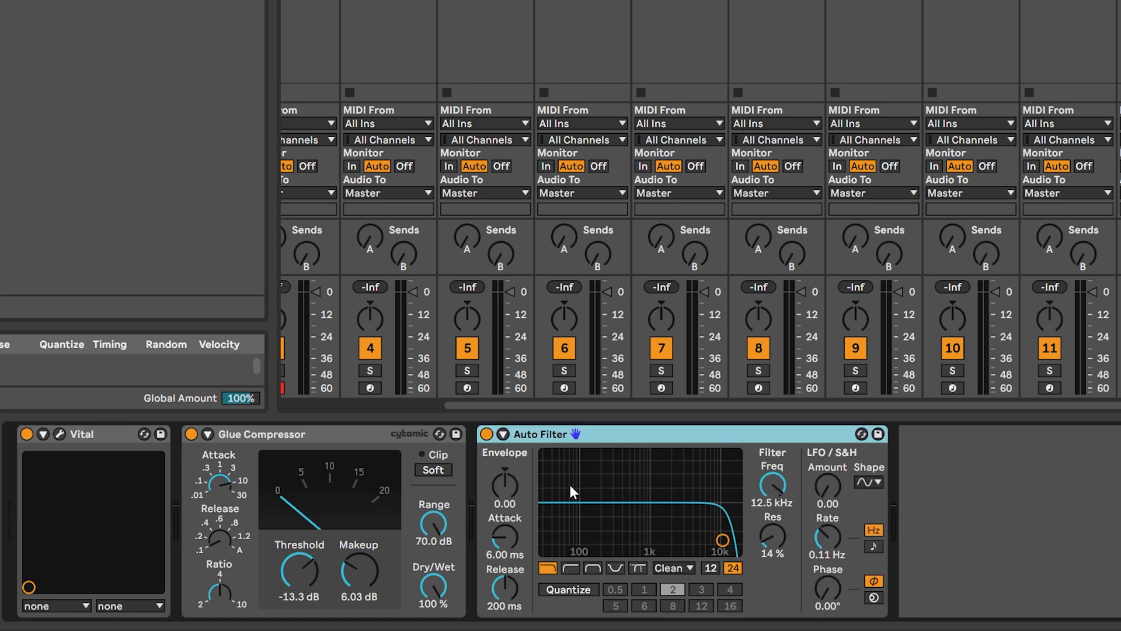
left_click(618, 571)
left_click_drag(775, 487, 774, 541)
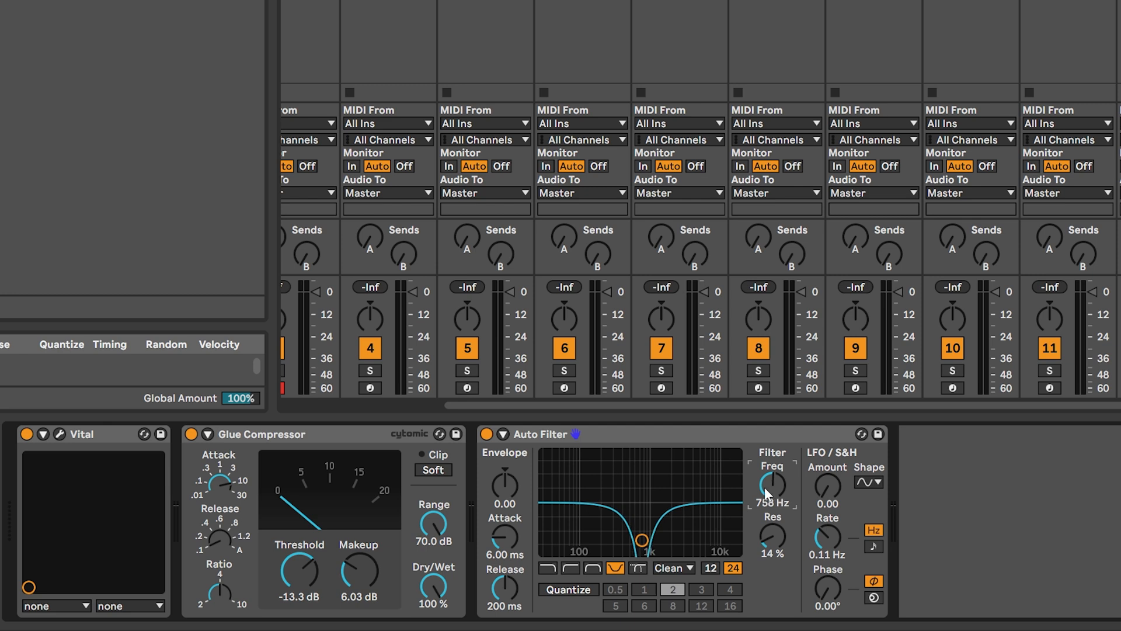
left_click_drag(780, 471, 780, 473)
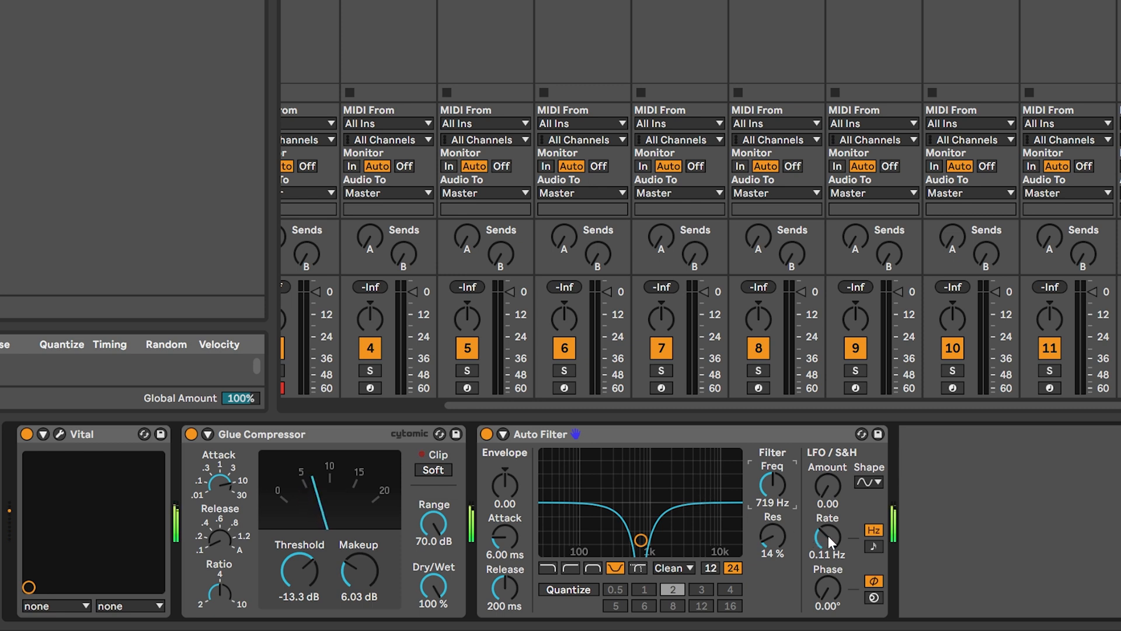
Set the Auto Filter's LFO rate to 0.04 Hz and its amount to 8.81 during playback
left_click_drag(828, 535, 827, 540)
left_click_drag(825, 482, 826, 466)
left_click_drag(828, 490, 828, 486)
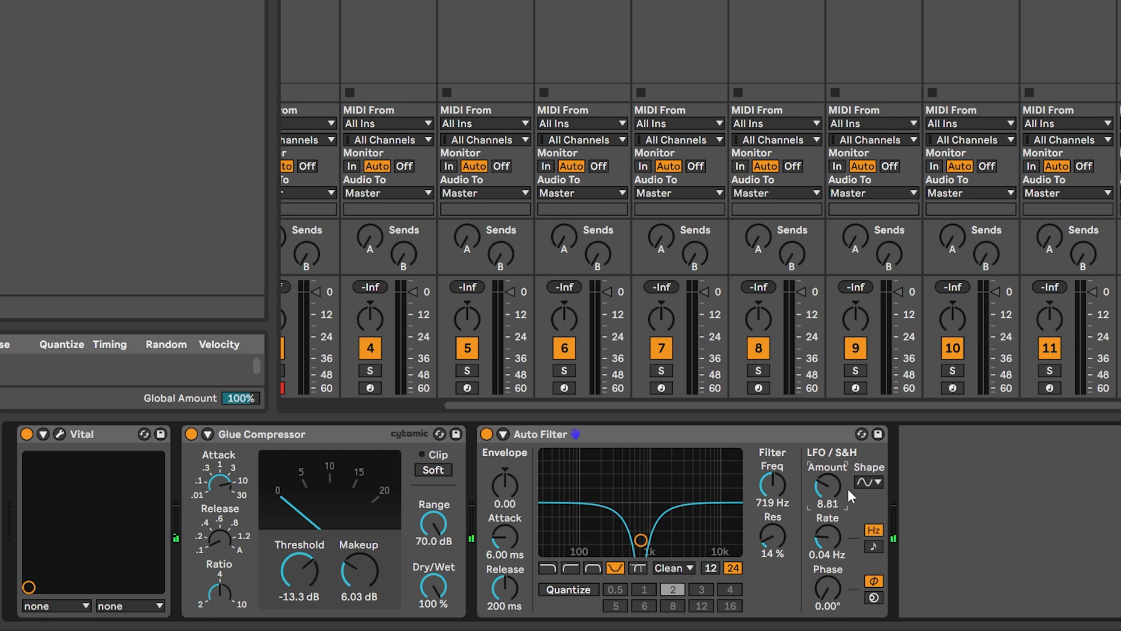
Add Erosion after the Auto Filter in Wide Noise mode, with frequency 2.22 kHz and amount 30.5
left_click(134, 6)
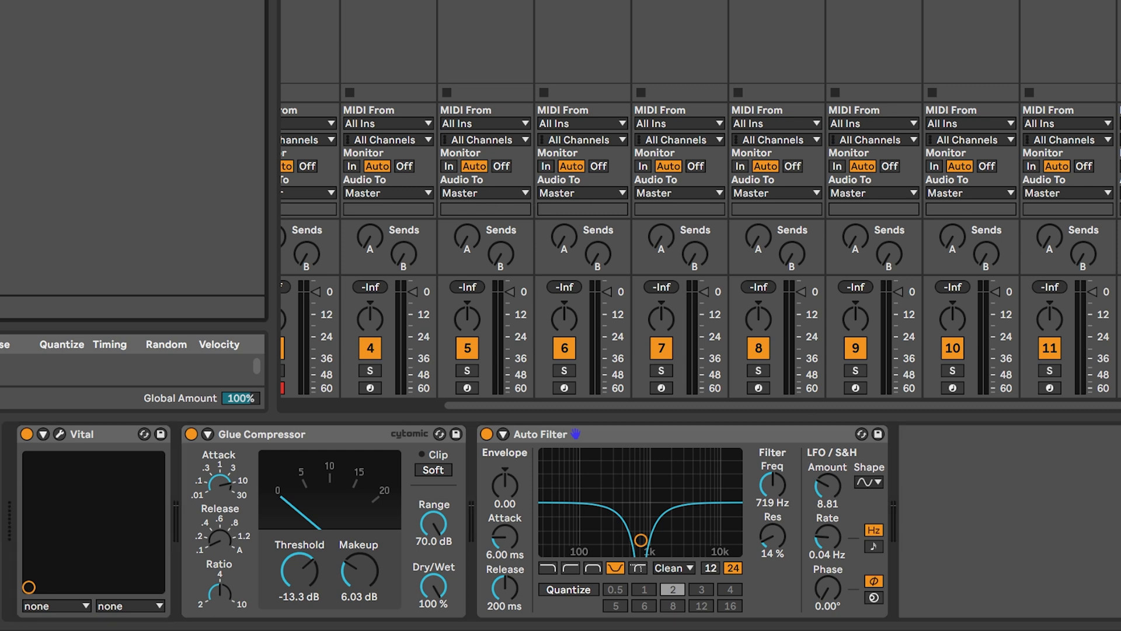
left_click_drag(589, 9, 934, 529)
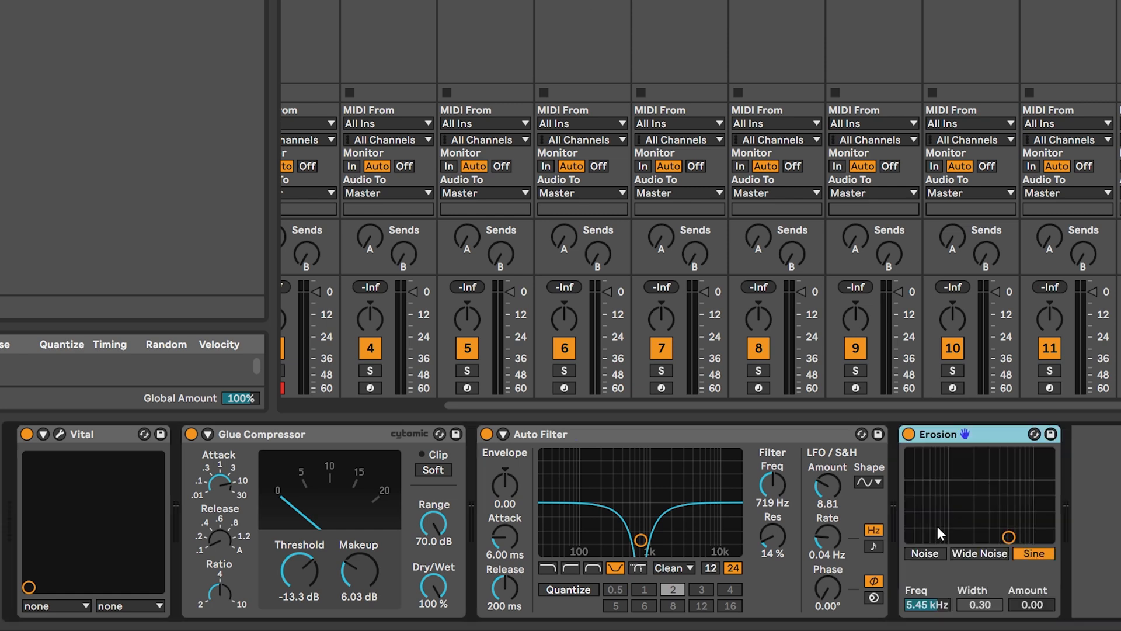
left_click(989, 553)
left_click_drag(1009, 537, 977, 504)
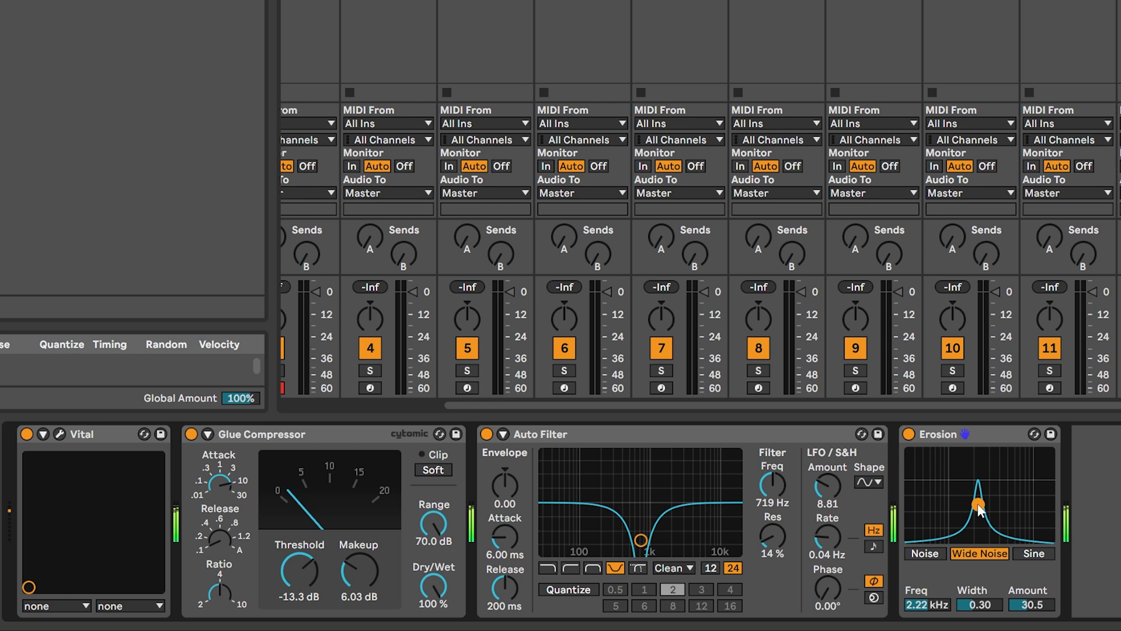
Refine Erosion during playback to width 1.55, frequency 2.56 kHz and amount 9.57
left_click_drag(980, 605, 980, 498)
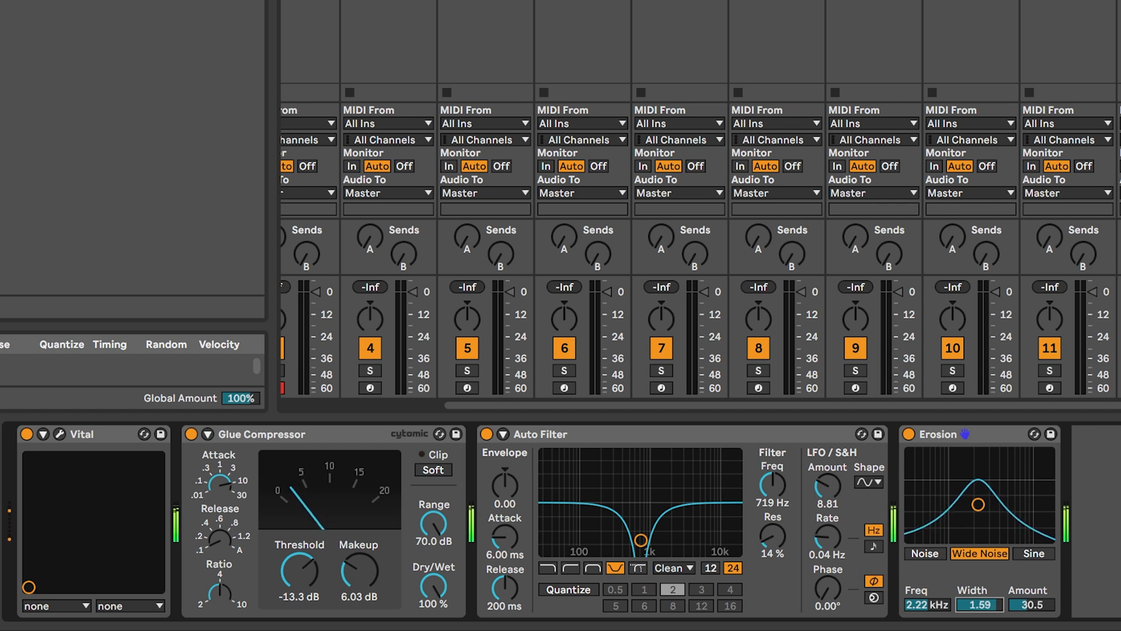
left_click_drag(979, 498, 980, 501)
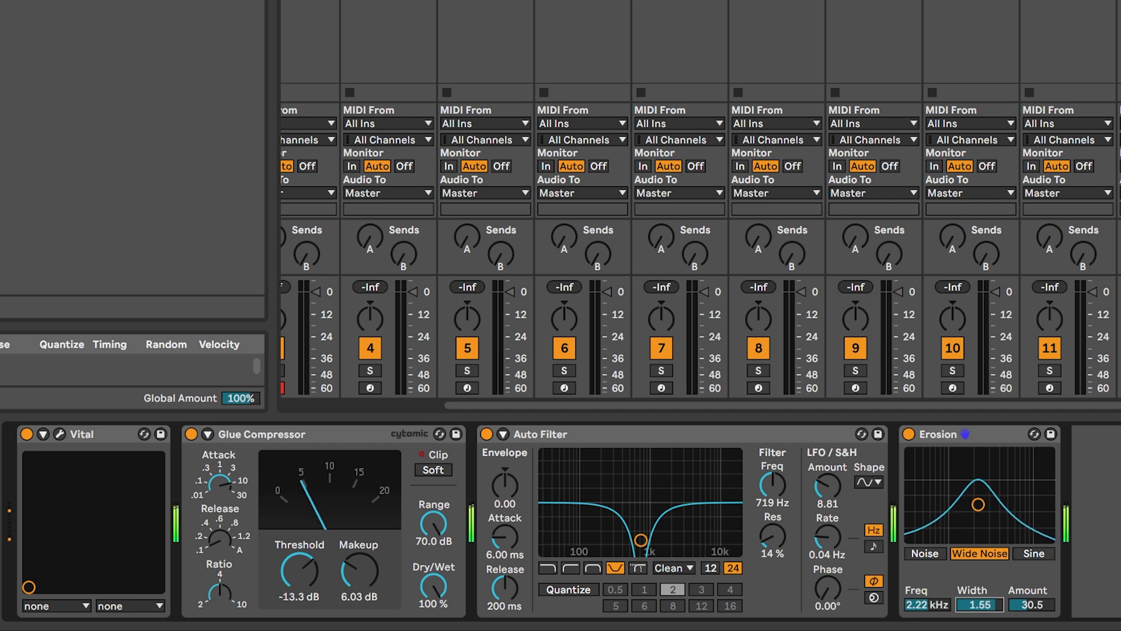
left_click(931, 606)
left_click_drag(945, 608, 945, 601)
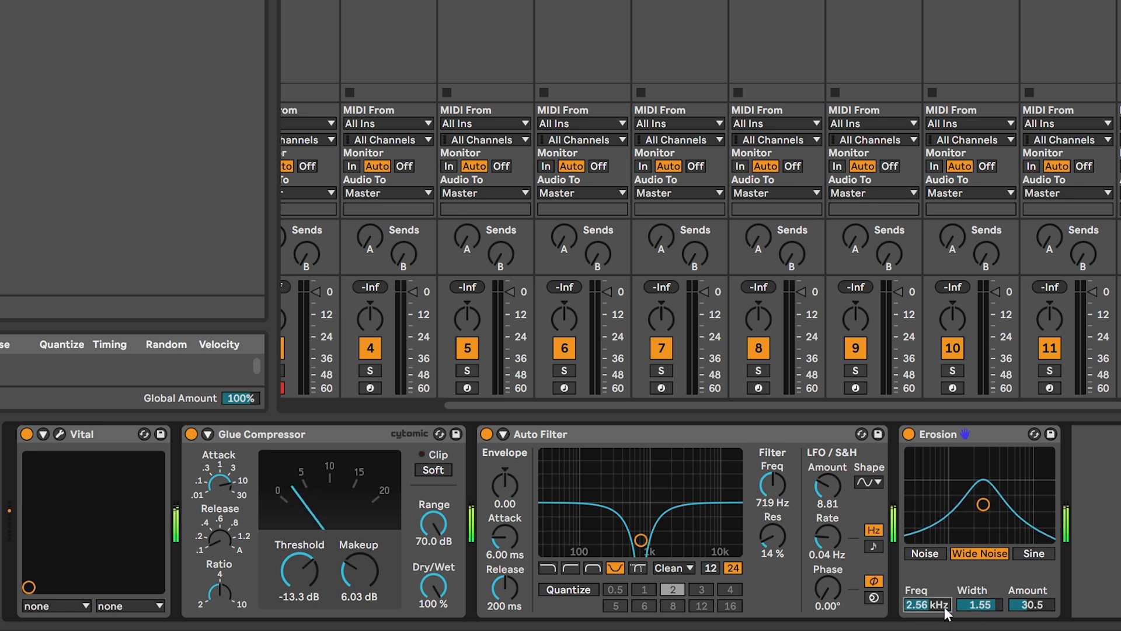
left_click(1032, 605)
left_click_drag(1033, 605, 1032, 620)
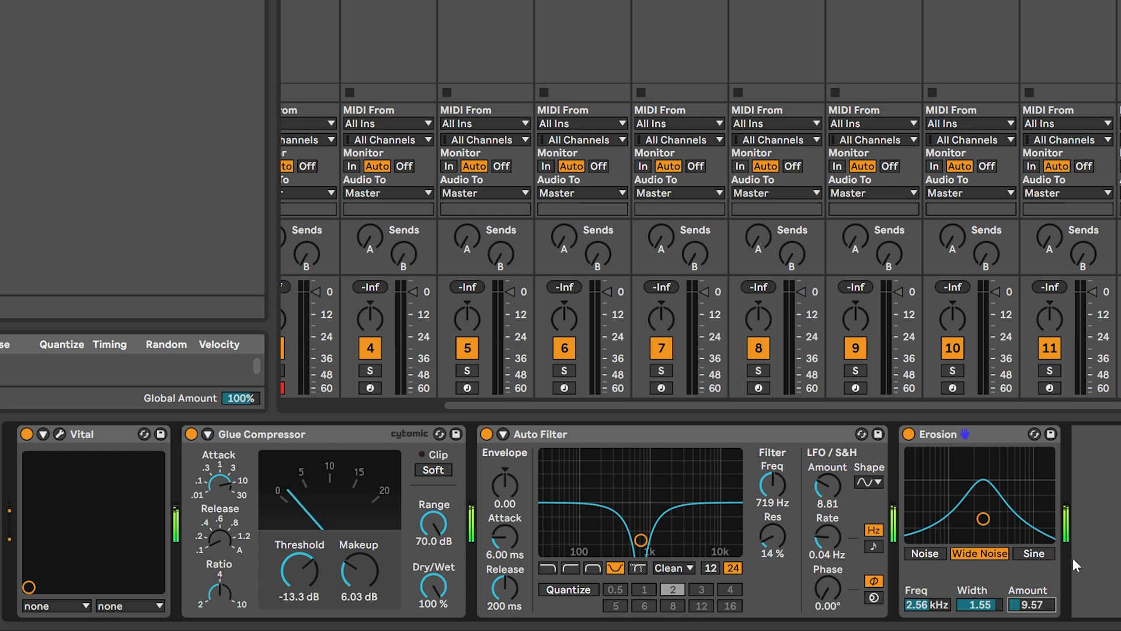